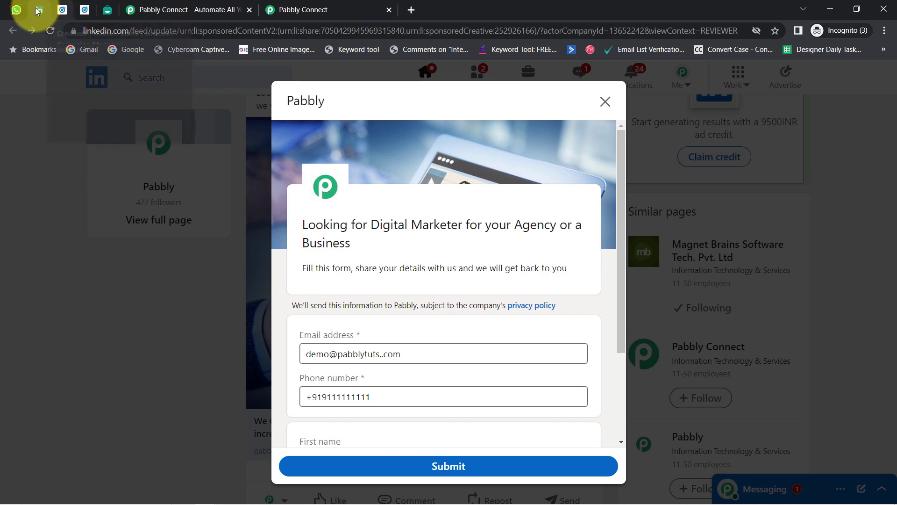
# - Look over the sample WhatsApp message, the Interakt template library and the LinkedIn Lead Gen Forms list
pyautogui.click(16, 9)
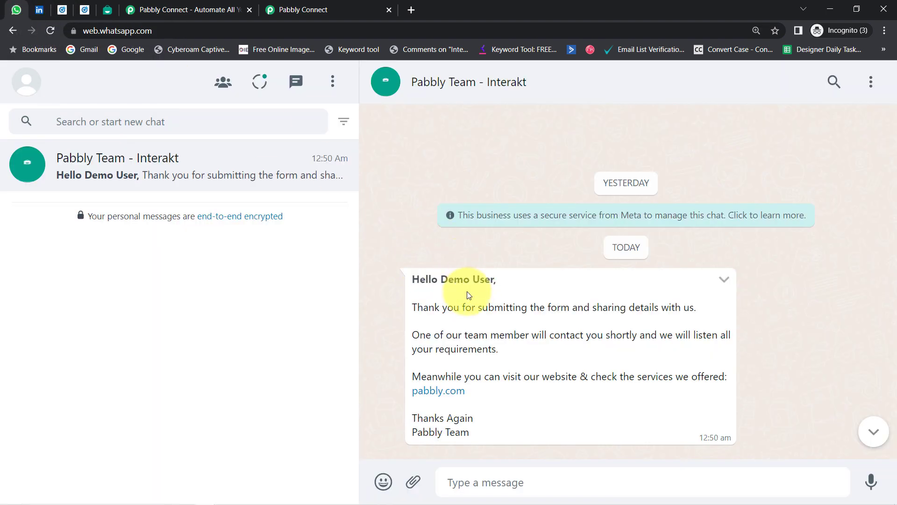
pyautogui.click(106, 10)
pyautogui.click(110, 30)
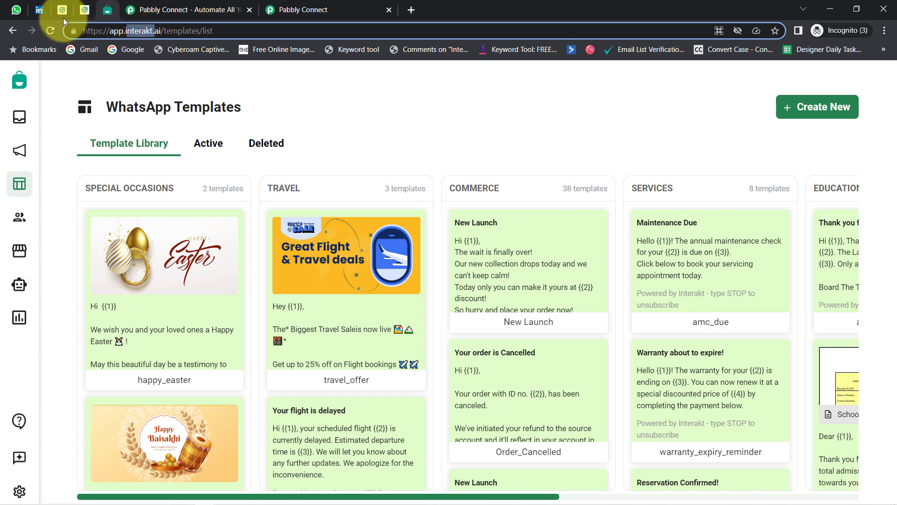
pyautogui.click(83, 11)
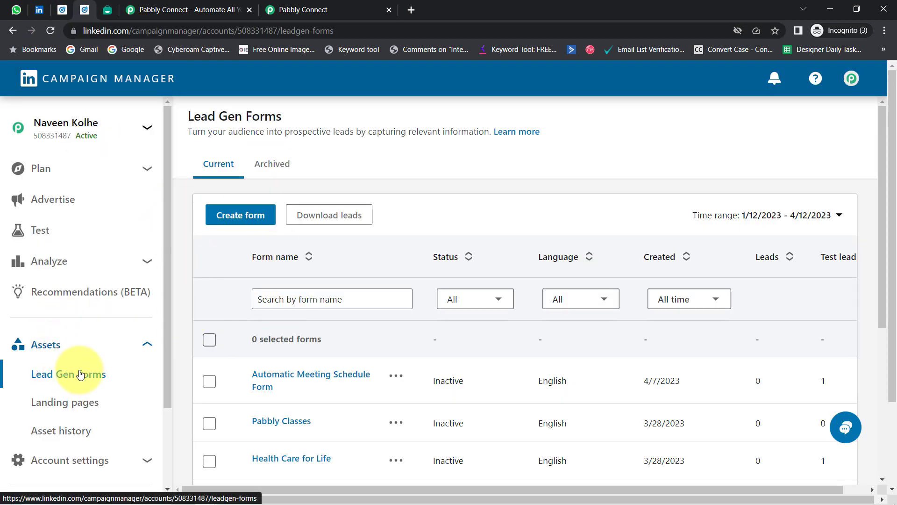
# - Switch to Pabbly Connect and look over its landing page and the workflow dashboard
pyautogui.click(192, 9)
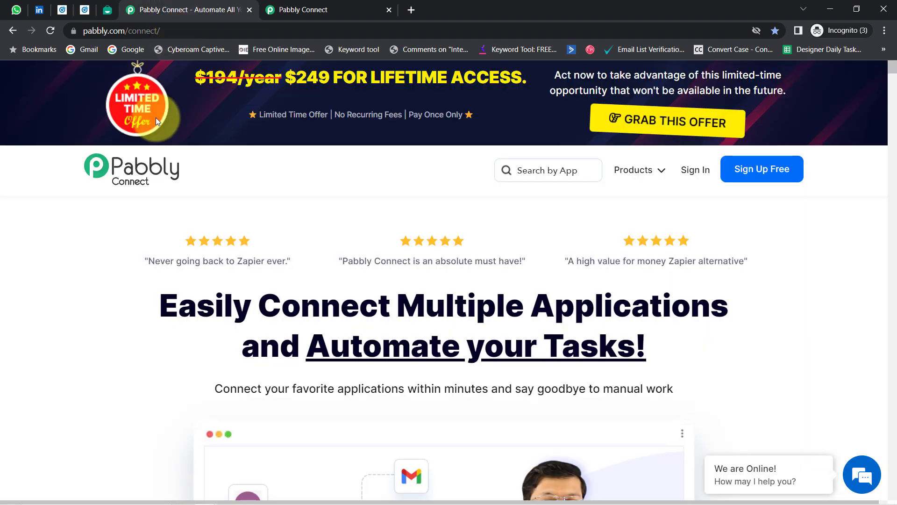
pyautogui.click(332, 7)
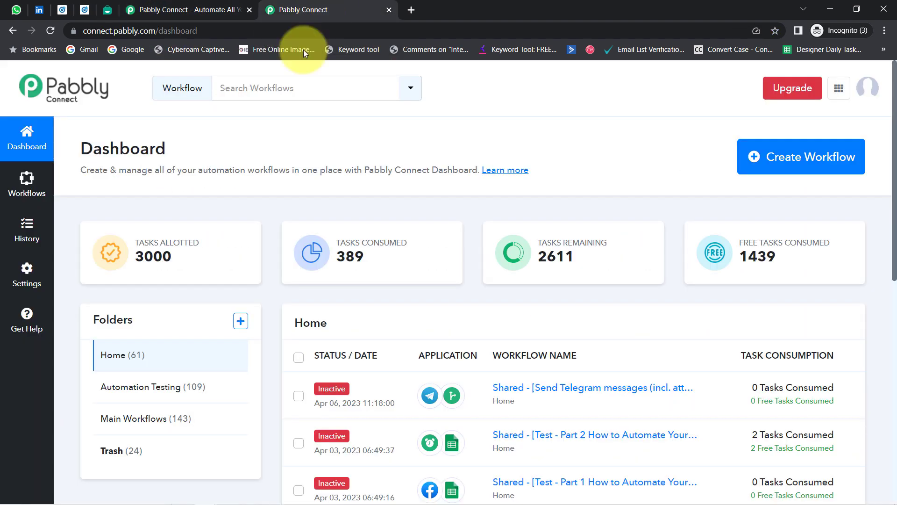
pyautogui.moveTo(121, 146); pyautogui.dragTo(426, 179)
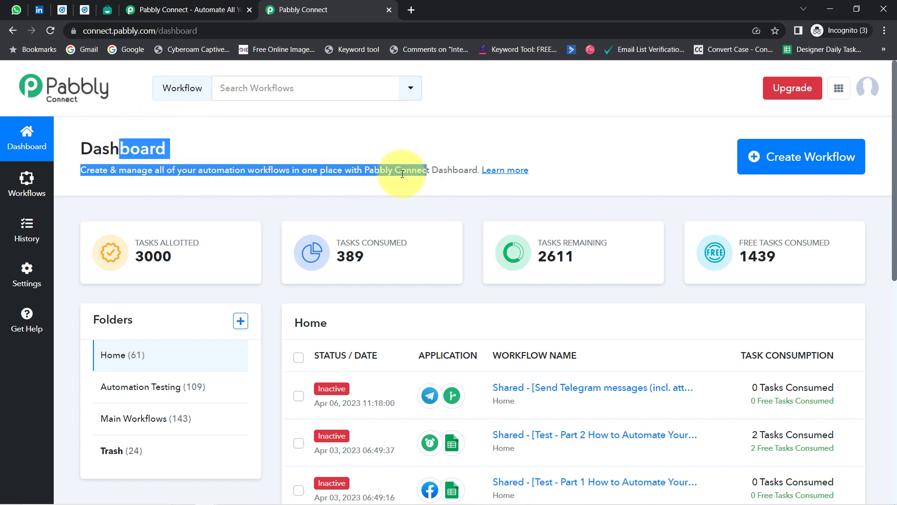
pyautogui.click(199, 7)
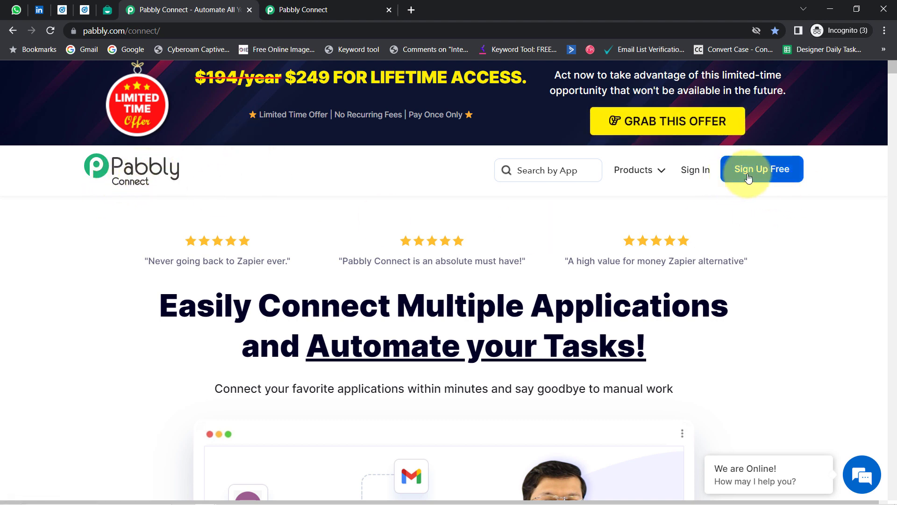
pyautogui.click(289, 6)
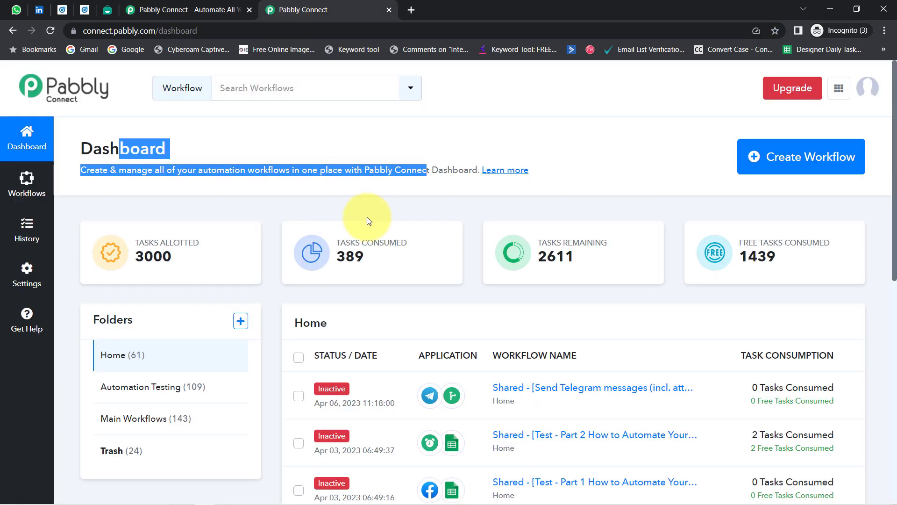
pyautogui.click(282, 171)
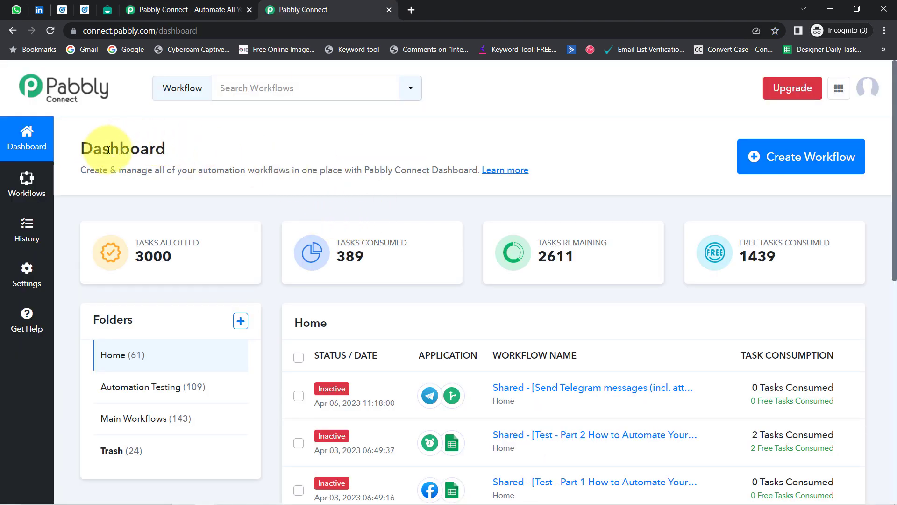
pyautogui.moveTo(93, 149); pyautogui.dragTo(371, 169)
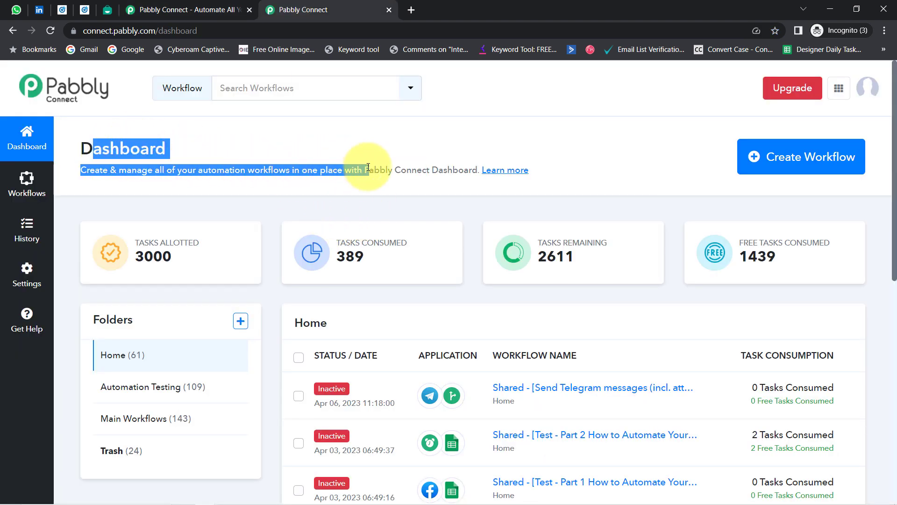
# - Create a workflow named "When New Lead is Arrived via LinkedIn Lead Gen Form - Send WhatsApp Messages"
pyautogui.click(794, 159)
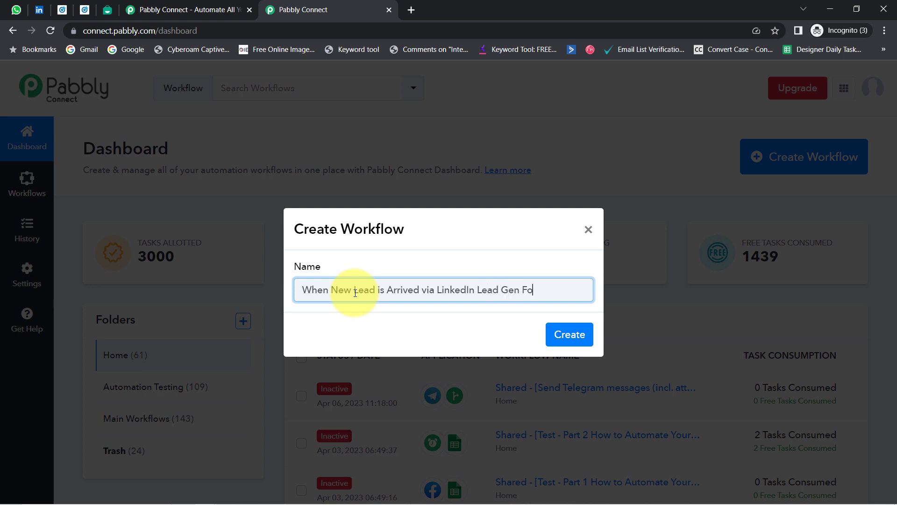
pyautogui.write('Wh')
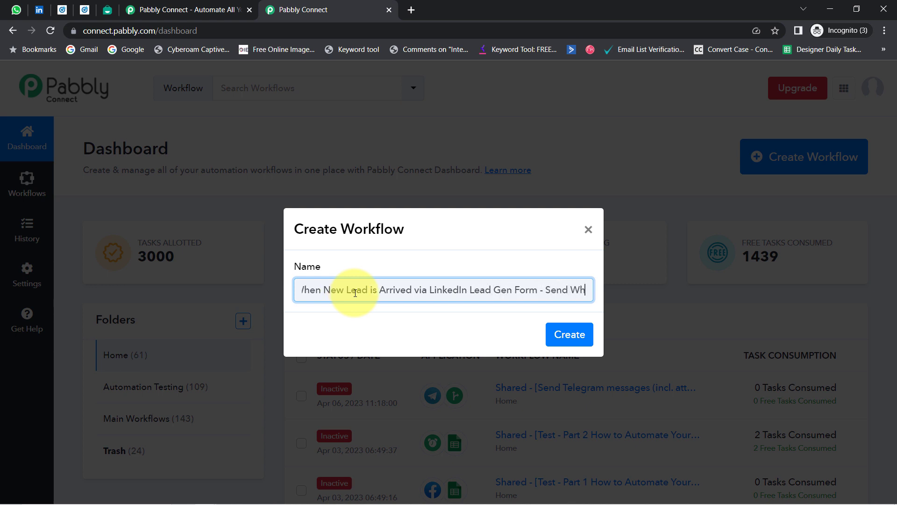
pyautogui.write('atsApp Messages')
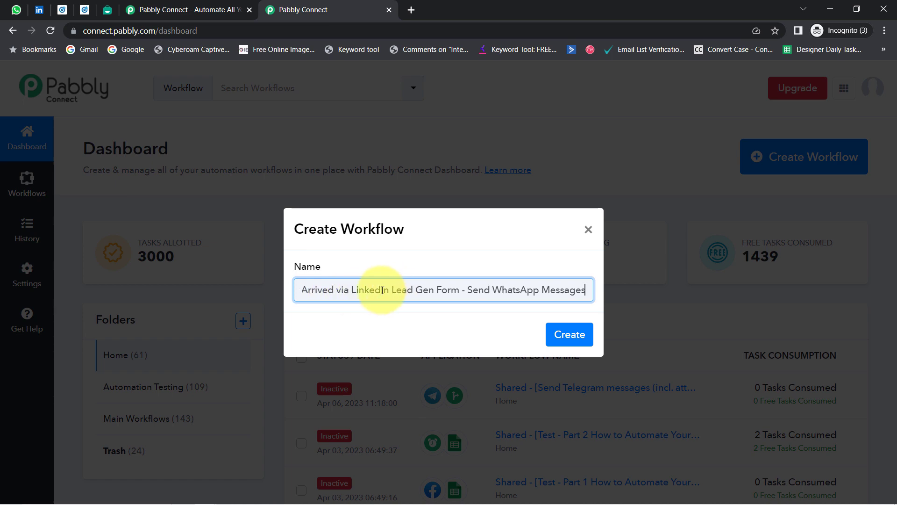
pyautogui.moveTo(382, 290); pyautogui.dragTo(187, 289)
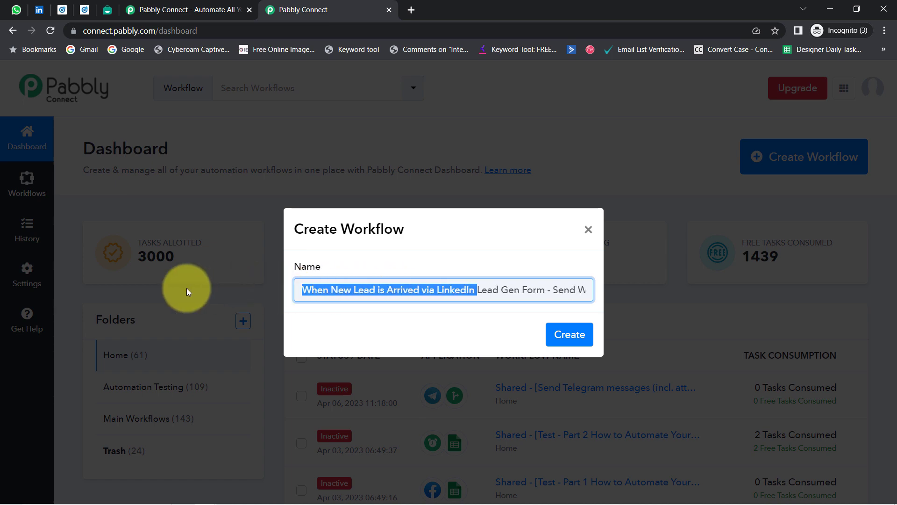
pyautogui.click(569, 337)
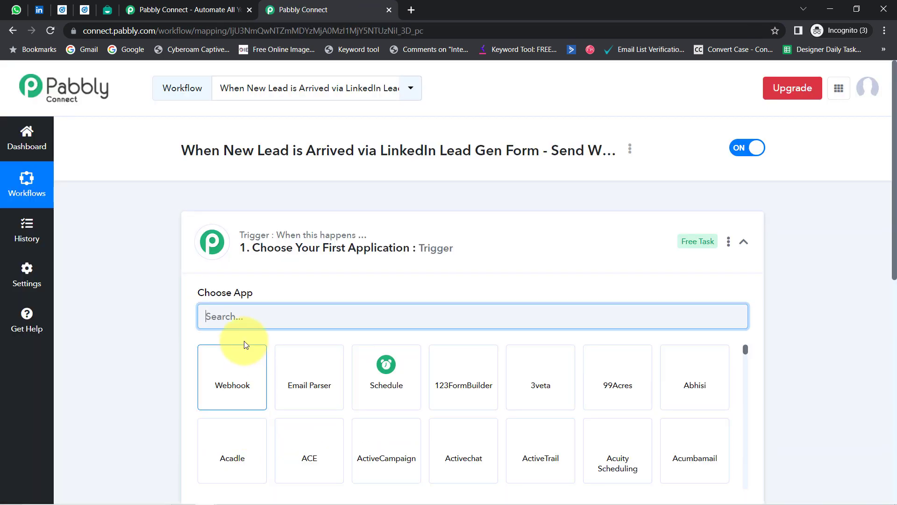
# - Find LinkedIn Lead Gen Forms and choose it as the workflow's trigger application
pyautogui.click(261, 250)
pyautogui.moveTo(329, 235)
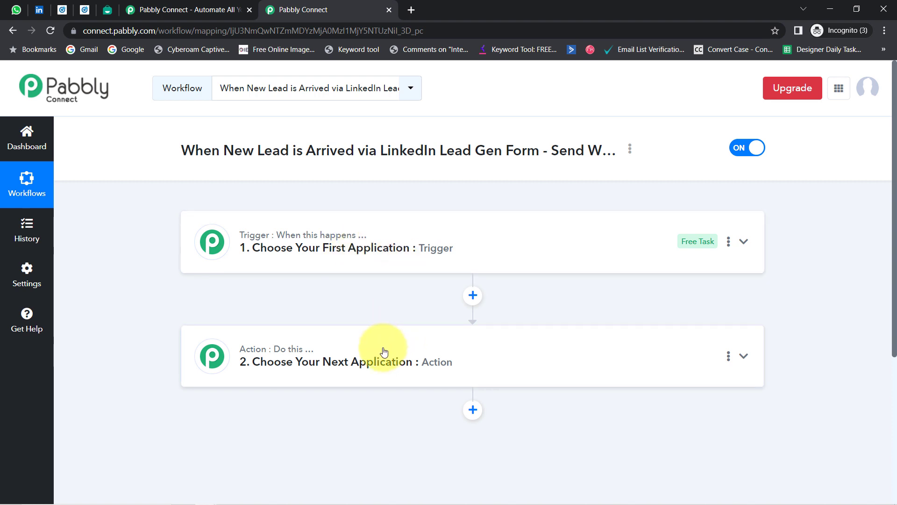
pyautogui.click(355, 246)
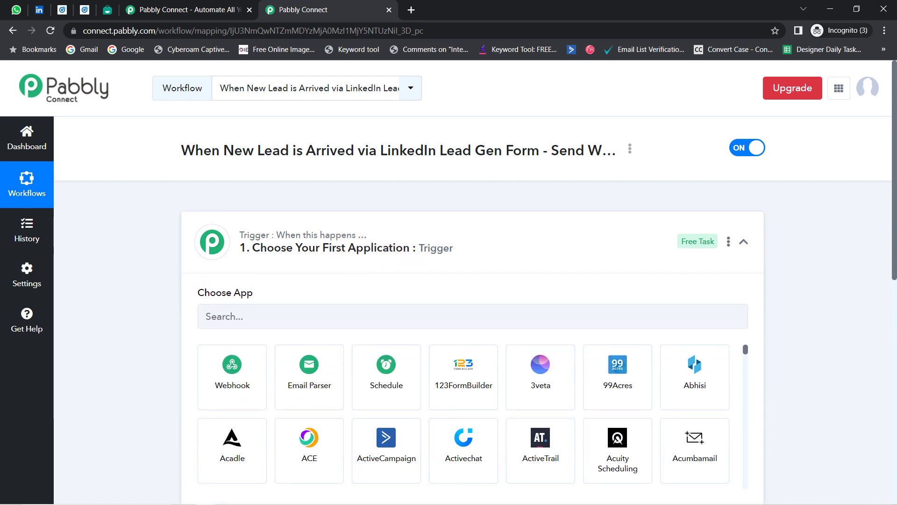
pyautogui.moveTo(196, 150); pyautogui.dragTo(618, 150)
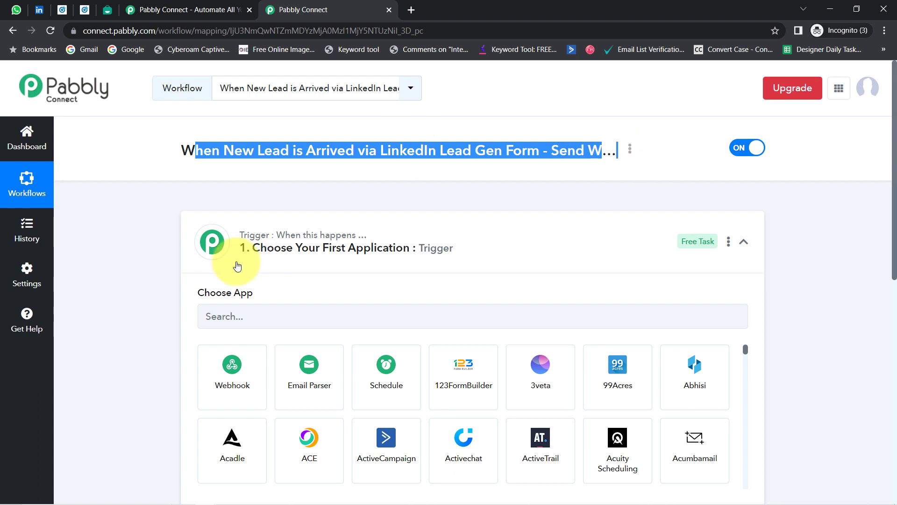
pyautogui.click(226, 317)
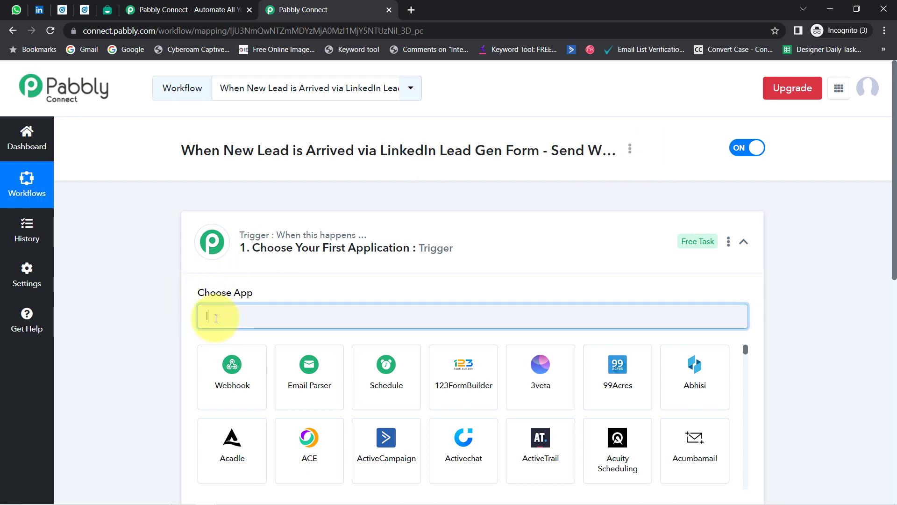
pyautogui.write('linkedi')
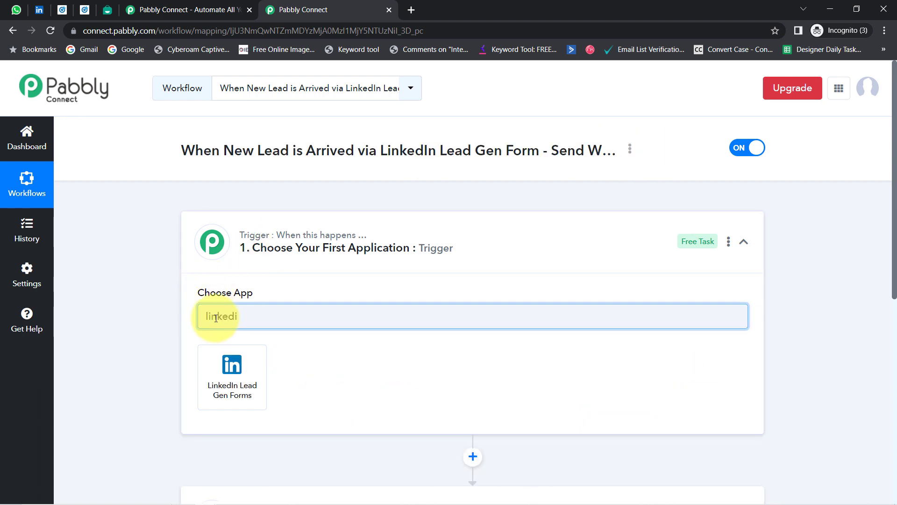
pyautogui.click(234, 364)
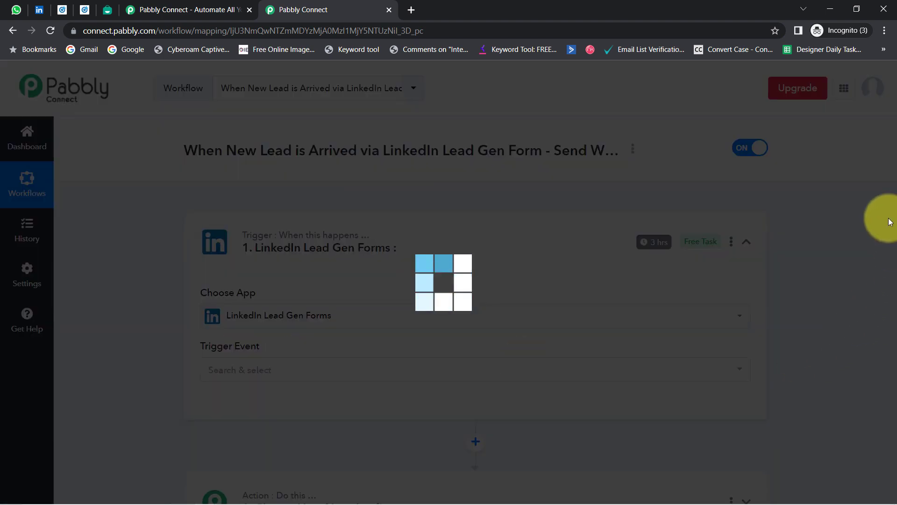
# - Find Interakt and choose it as the application for the workflow's action step
pyautogui.scroll(-6, 871, 331)
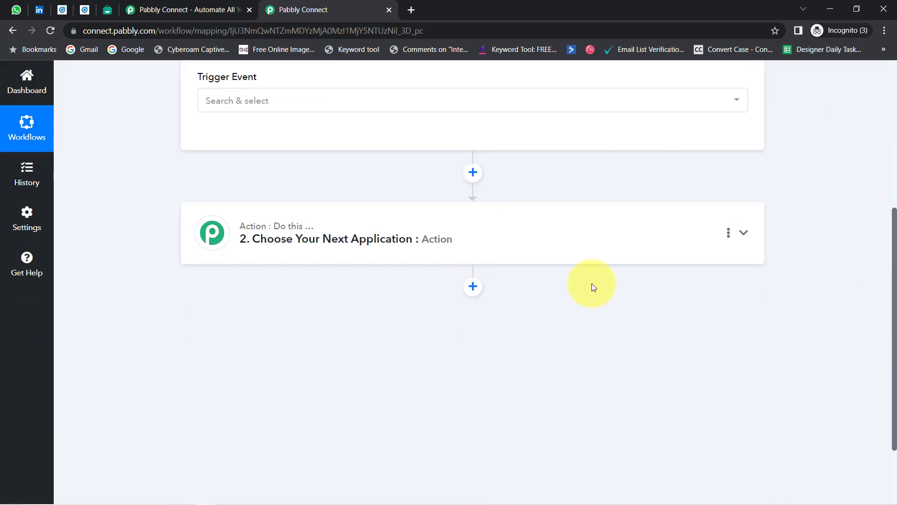
pyautogui.click(269, 260)
pyautogui.click(241, 310)
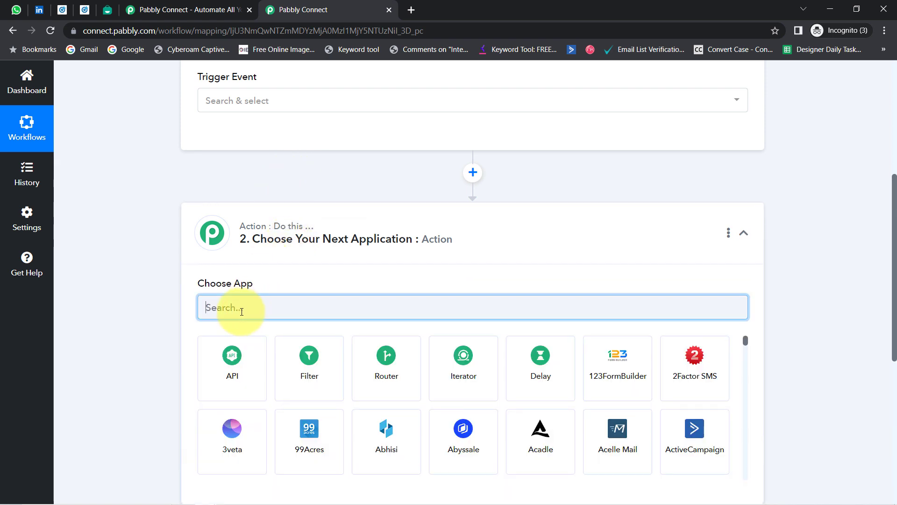
pyautogui.write('inter')
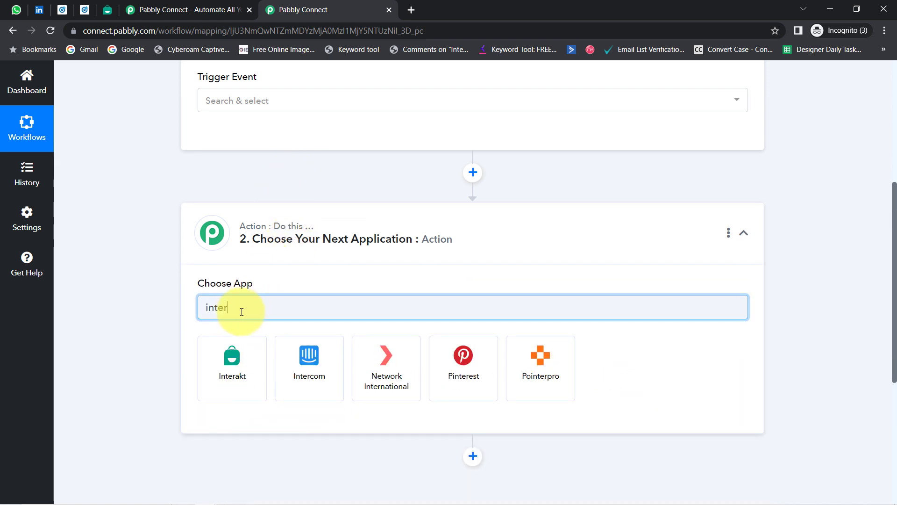
pyautogui.click(222, 371)
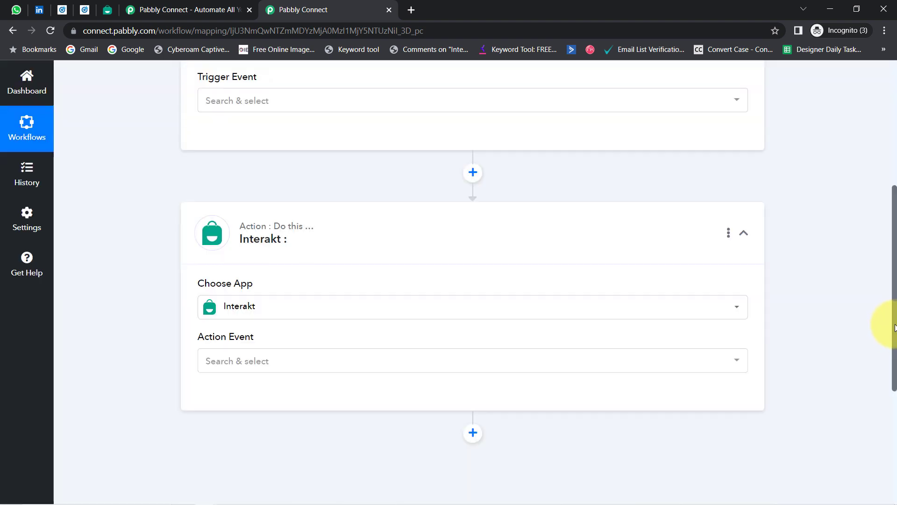
# - Set the LinkedIn trigger event to New Lead Gen Form Response and open its account connection settings
pyautogui.moveTo(890, 327); pyautogui.dragTo(892, 187)
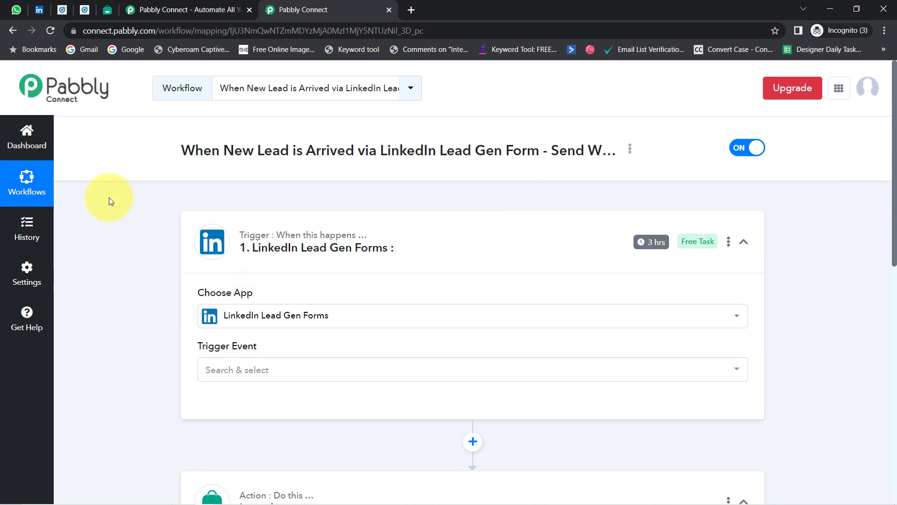
pyautogui.click(224, 369)
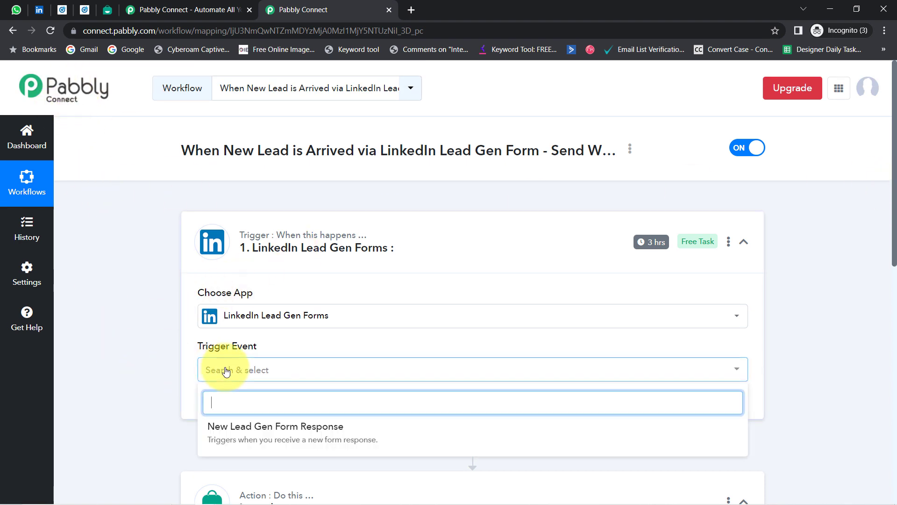
pyautogui.click(283, 438)
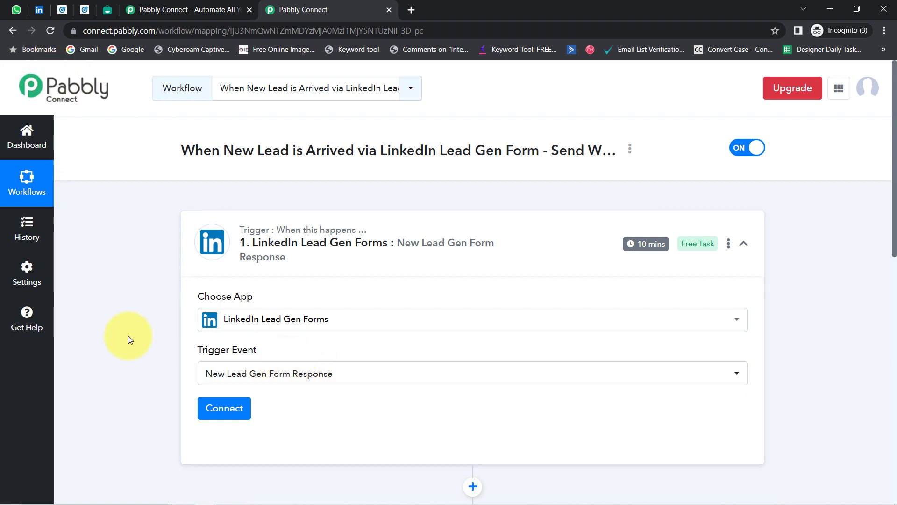
pyautogui.click(227, 408)
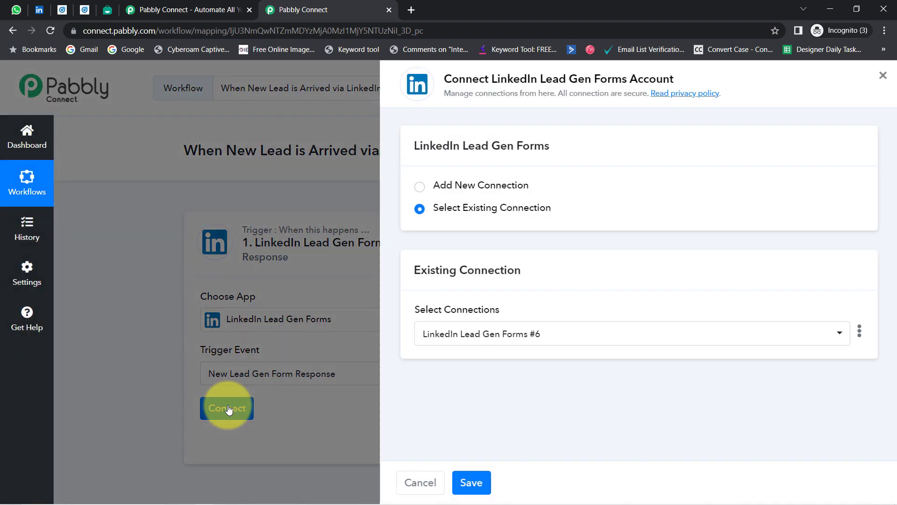
pyautogui.click(468, 188)
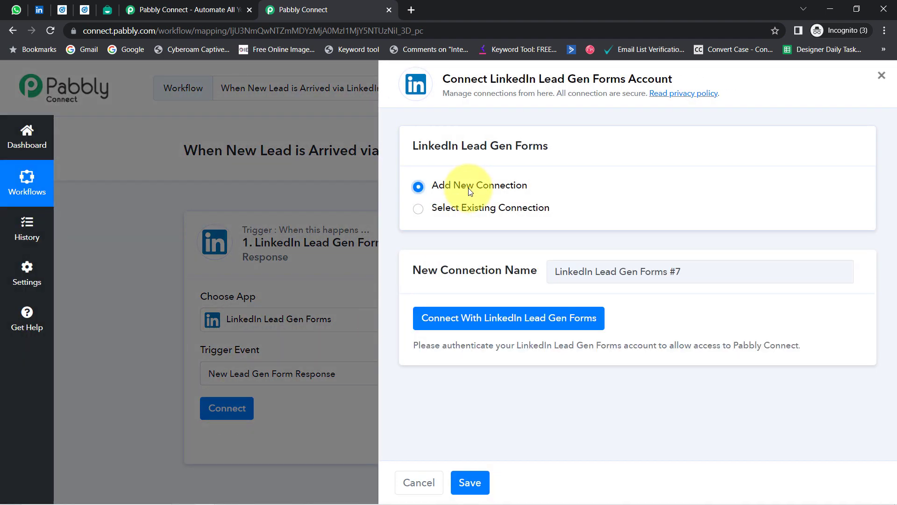
pyautogui.click(465, 318)
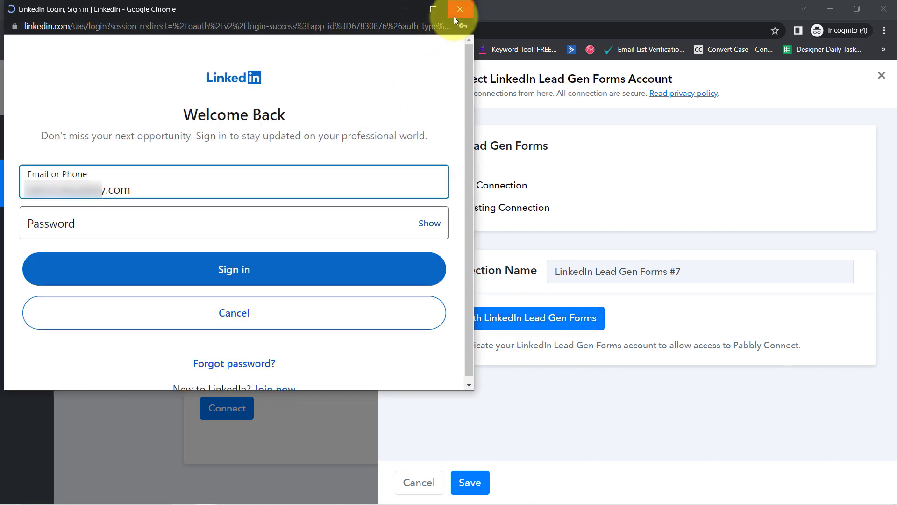
pyautogui.click(455, 18)
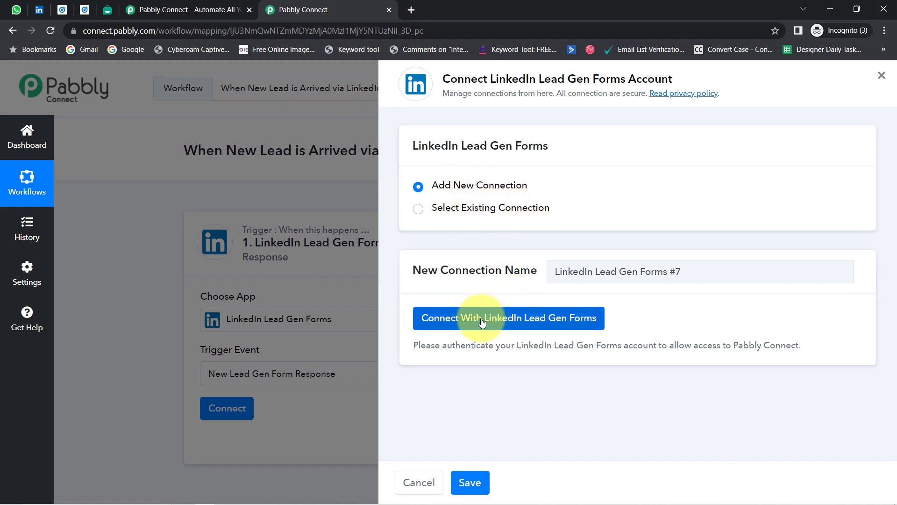
# - Connect the trigger with the existing connection LinkedIn Lead Gen Forms #6 and save it
pyautogui.click(516, 207)
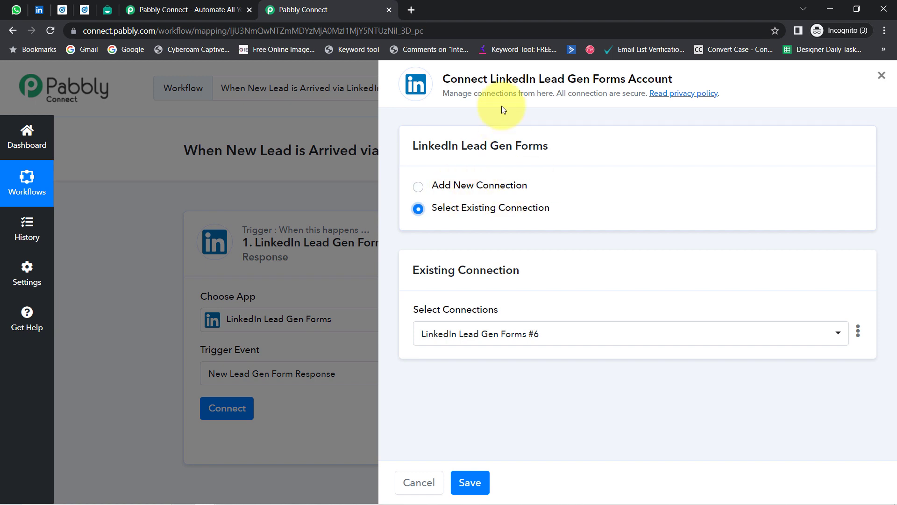
pyautogui.moveTo(498, 82); pyautogui.dragTo(544, 82)
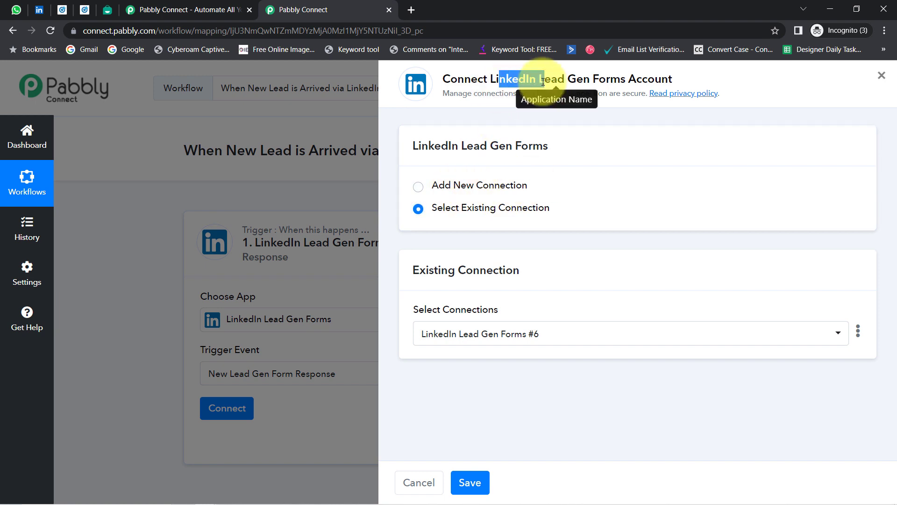
pyautogui.click(467, 484)
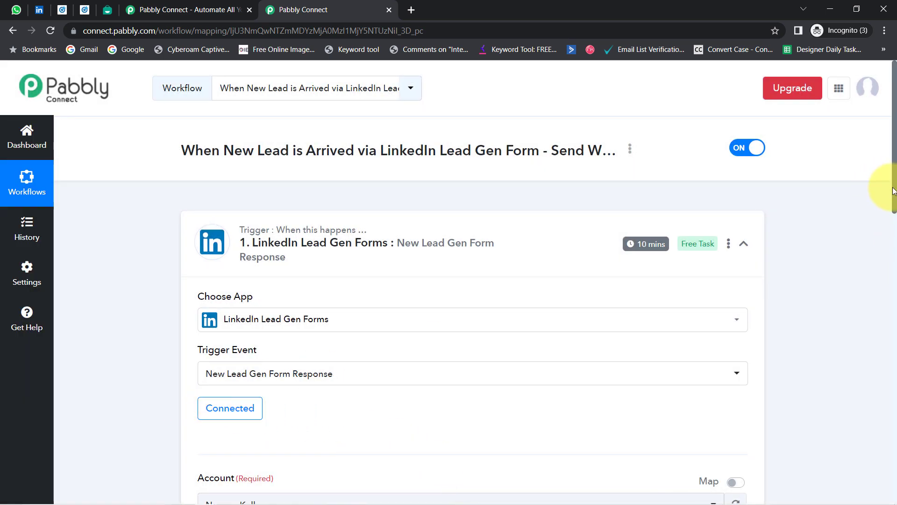
# - Review the Account and Lead Form choices in the LinkedIn trigger's settings
pyautogui.moveTo(893, 192); pyautogui.dragTo(888, 300)
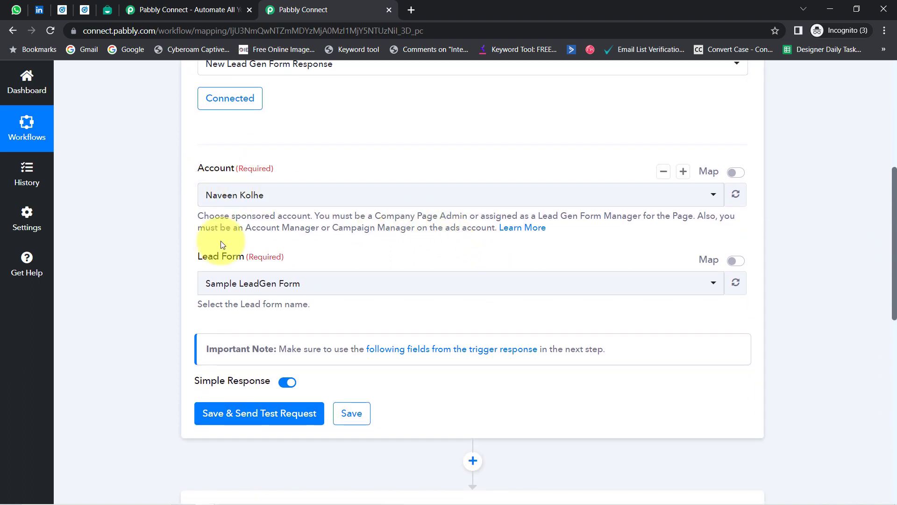
pyautogui.click(230, 282)
pyautogui.click(156, 274)
pyautogui.click(200, 194)
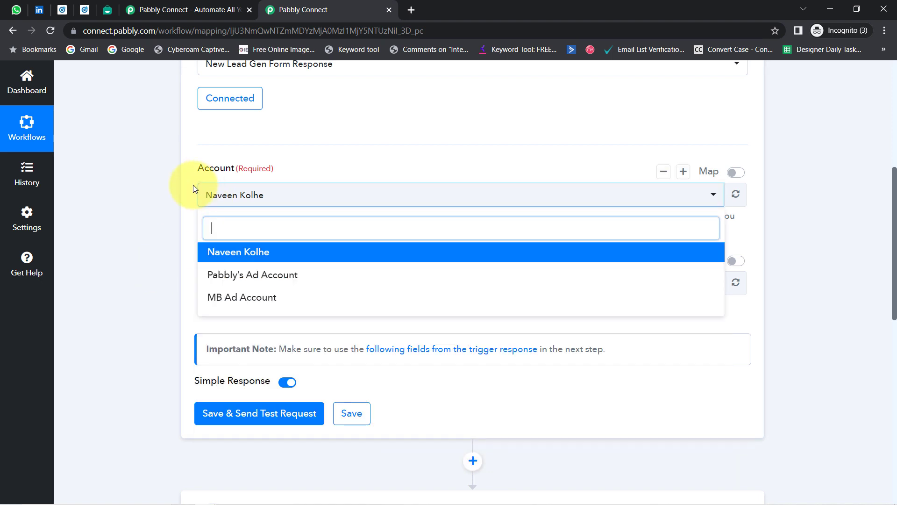
pyautogui.click(181, 198)
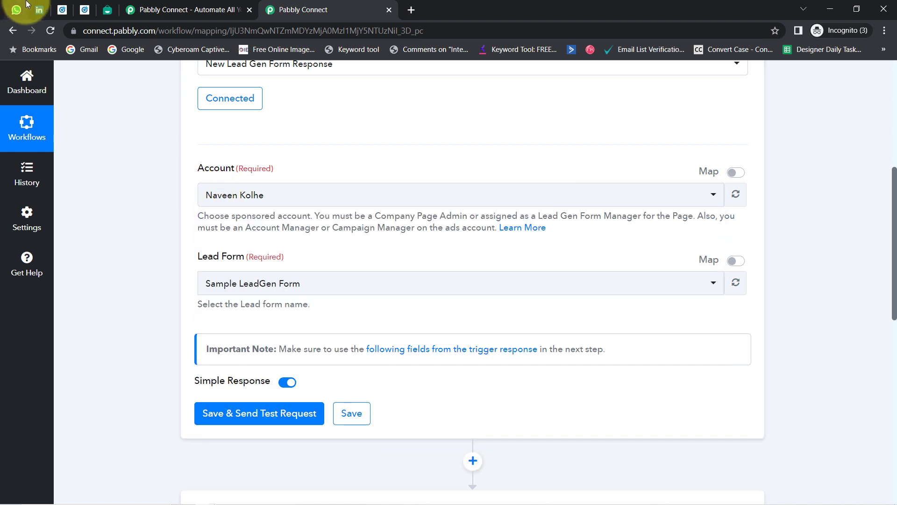
# - Switch to LinkedIn Campaign Manager and locate Sample LeadGen Form in the account's list of Lead Gen Forms
pyautogui.click(39, 10)
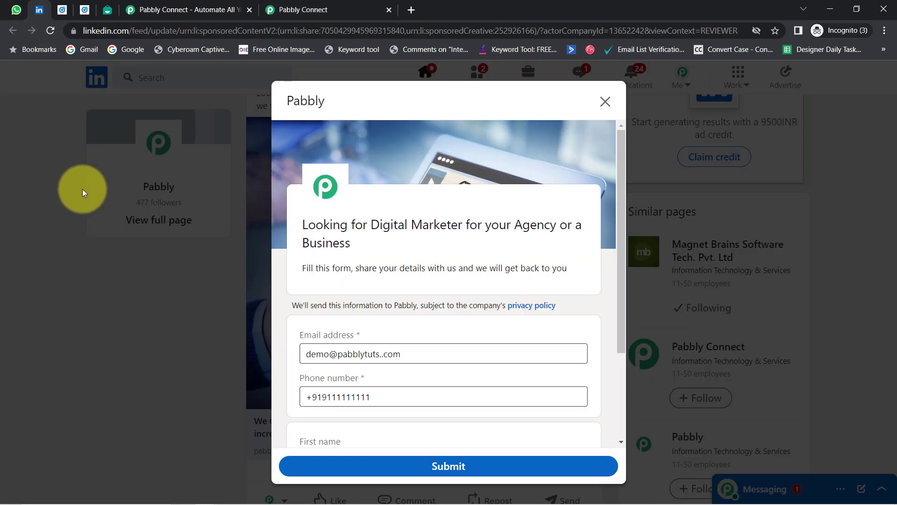
pyautogui.click(605, 102)
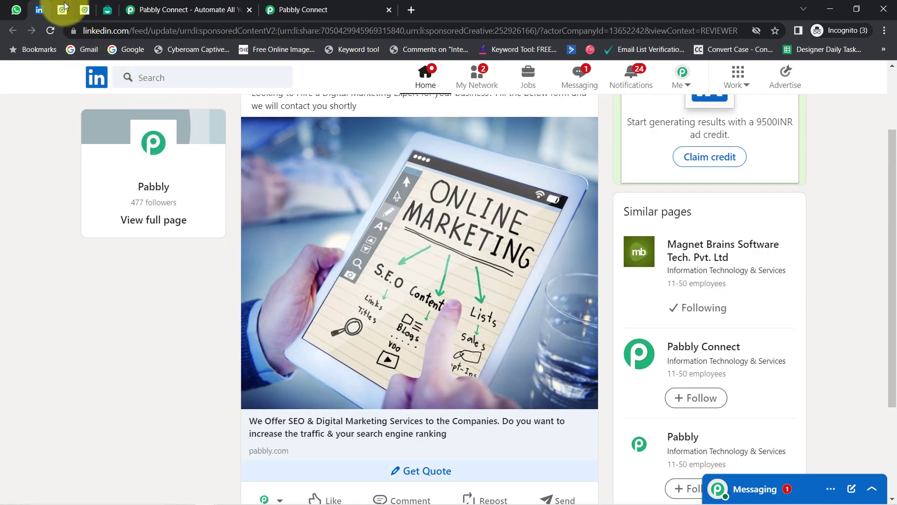
pyautogui.click(63, 7)
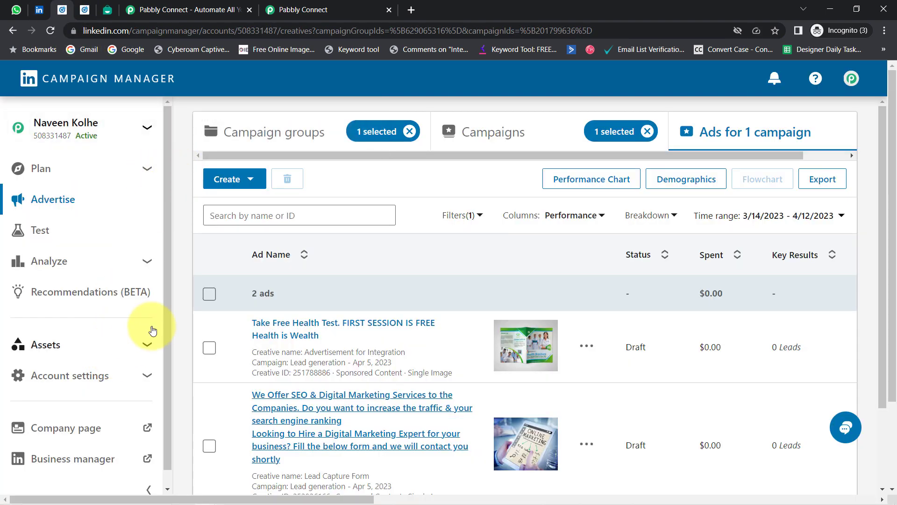
pyautogui.click(141, 343)
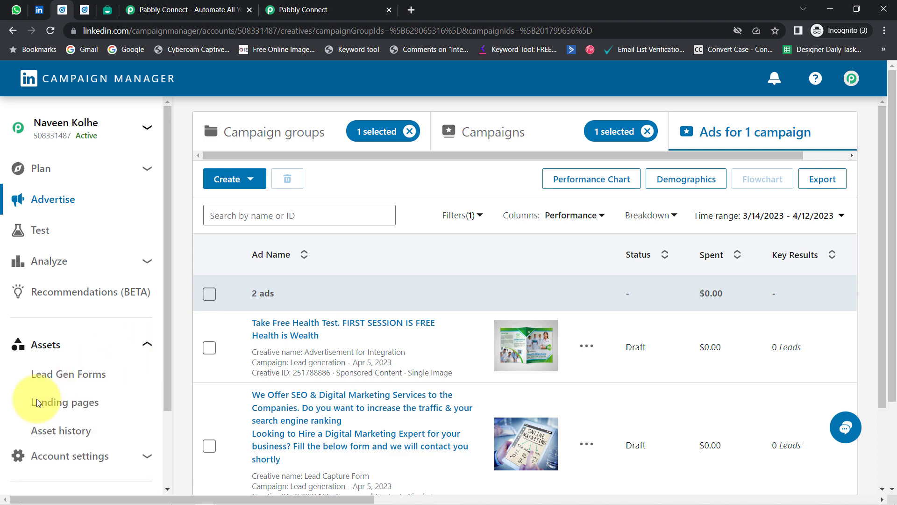
pyautogui.click(66, 380)
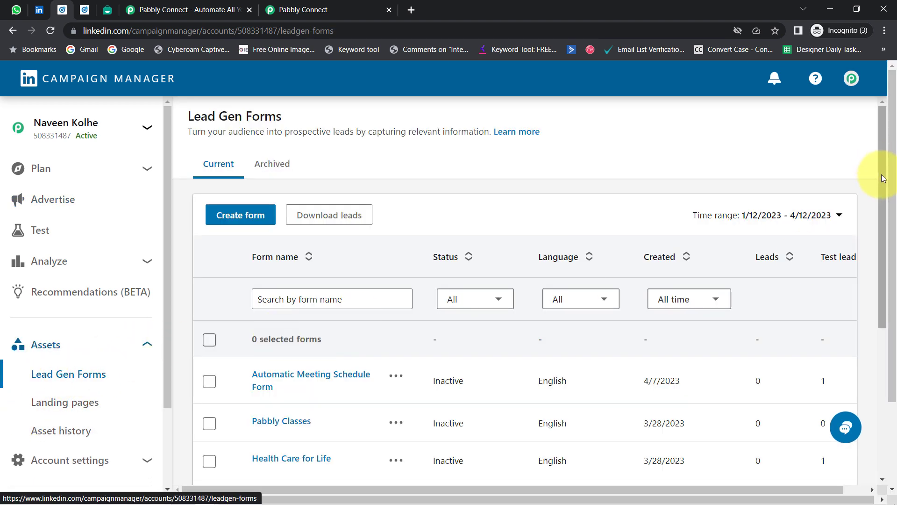
pyautogui.moveTo(883, 178); pyautogui.dragTo(871, 292)
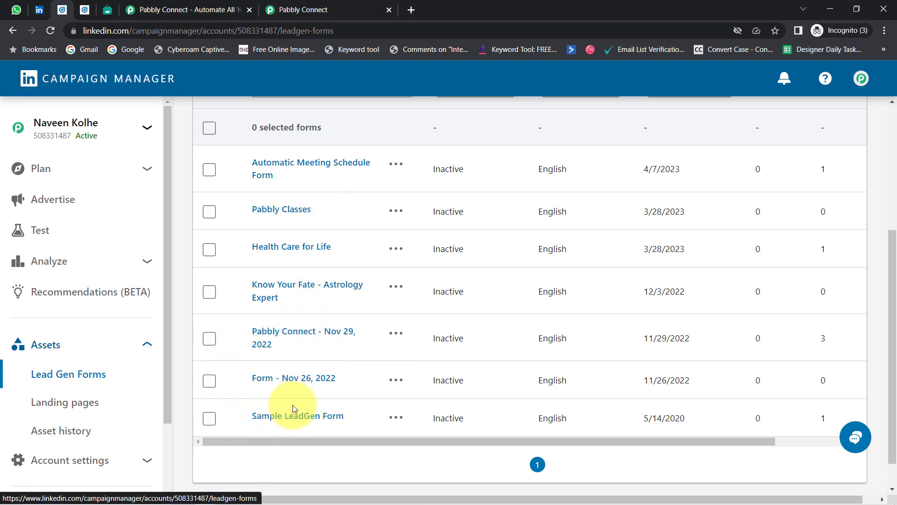
# - Return to the Pabbly Connect workflow, keep Sample LeadGen Form as the trigger's lead form, and save it with a test request
pyautogui.click(226, 6)
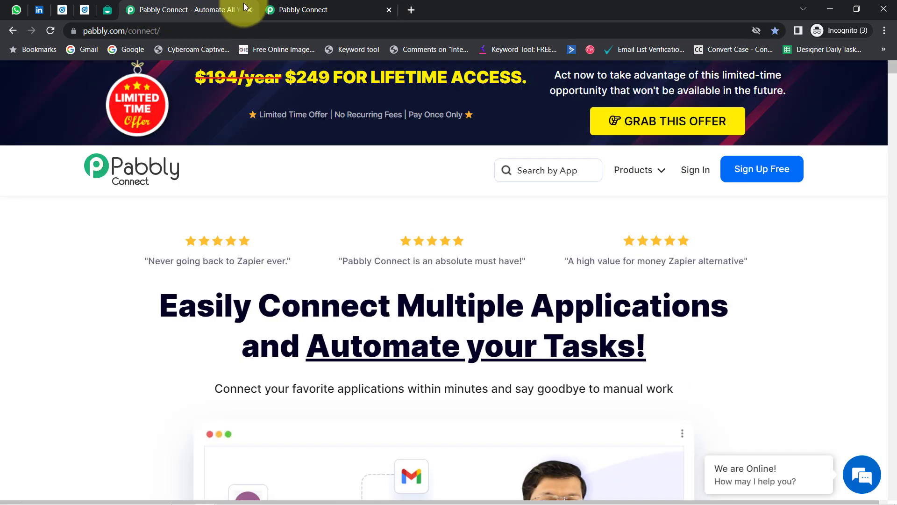
pyautogui.click(249, 9)
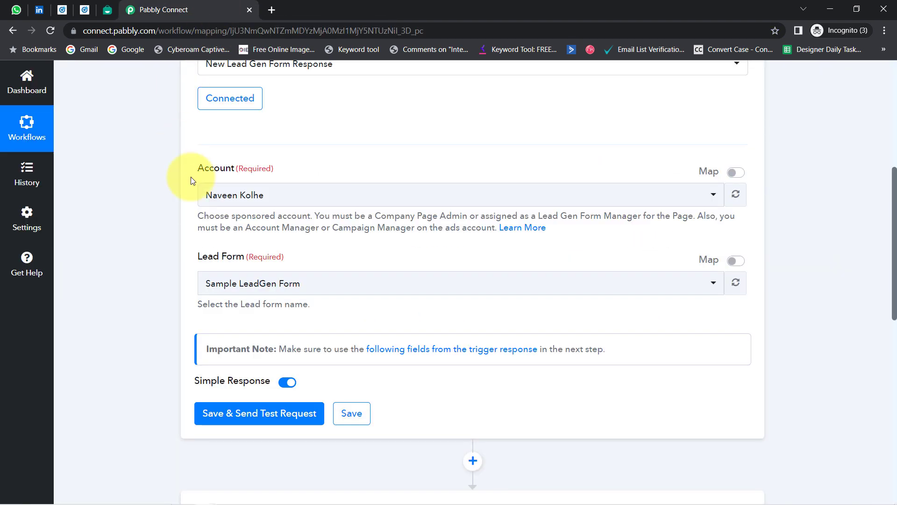
pyautogui.click(216, 284)
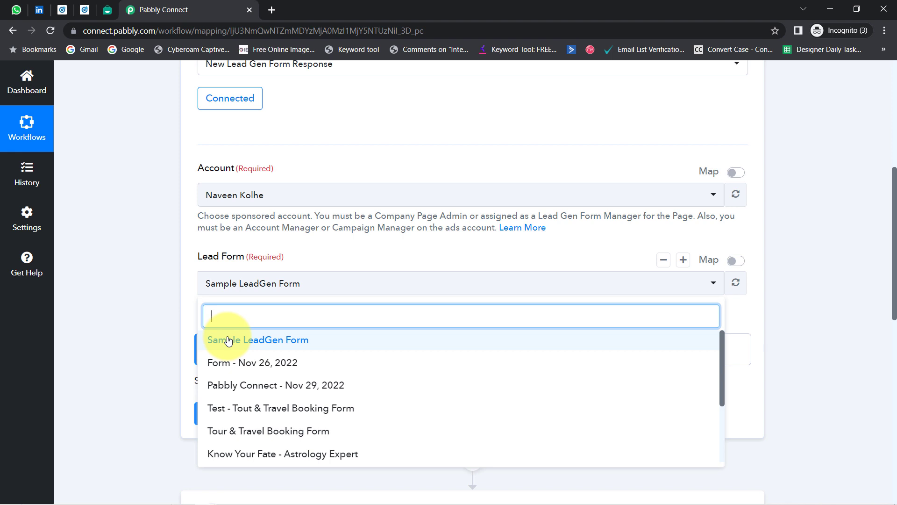
pyautogui.click(167, 311)
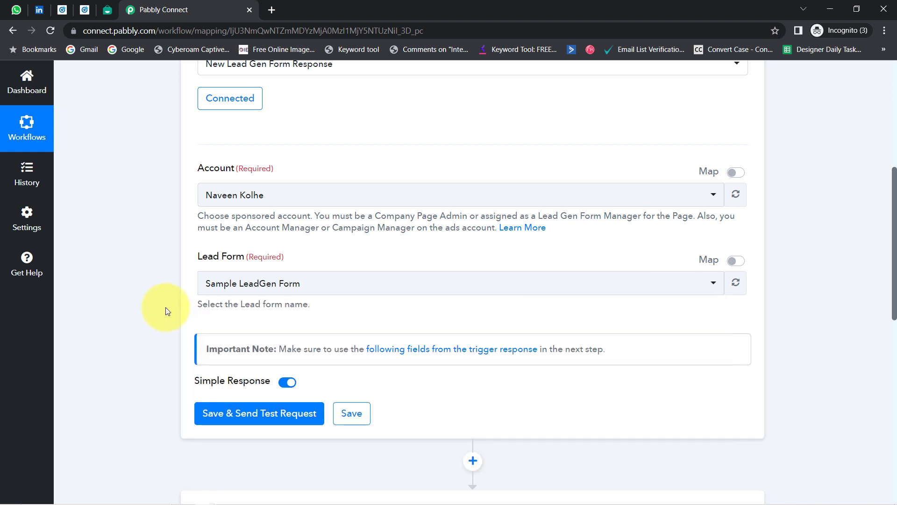
pyautogui.click(217, 204)
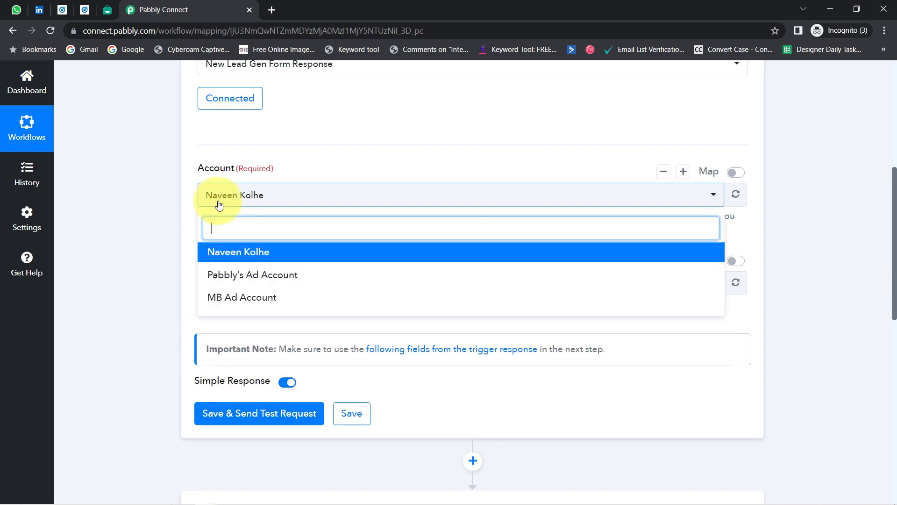
pyautogui.click(133, 270)
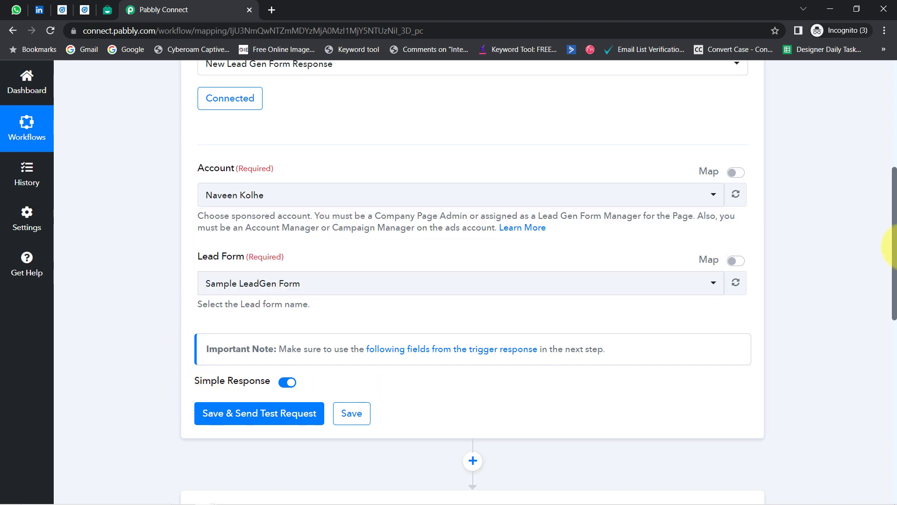
pyautogui.scroll(-1, 894, 253)
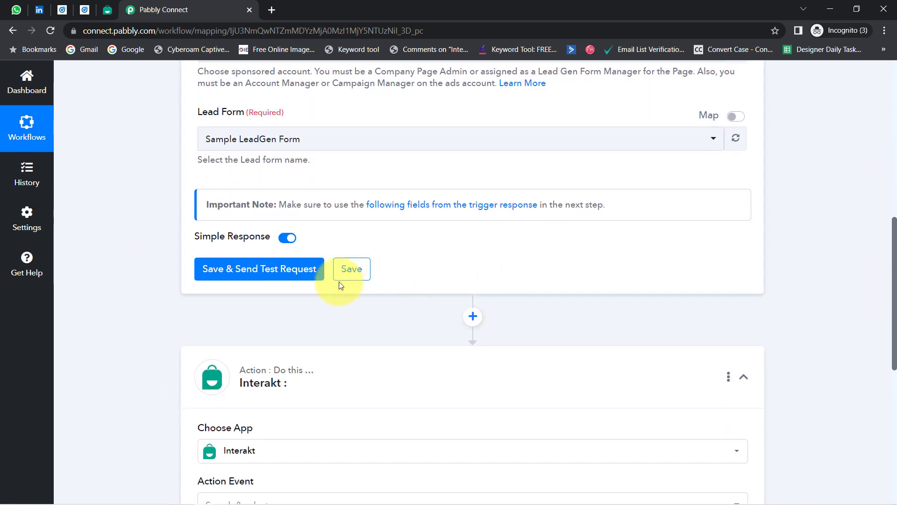
pyautogui.click(257, 271)
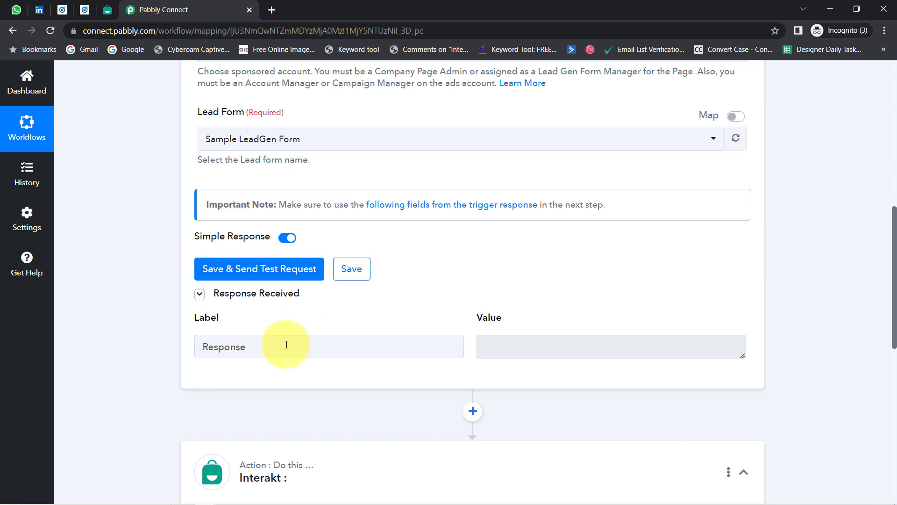
# - In LinkedIn Campaign Manager, open the Lead generation - Apr 5, 2023 campaign of the Pabbly Connect group and check its ads' status
pyautogui.click(61, 9)
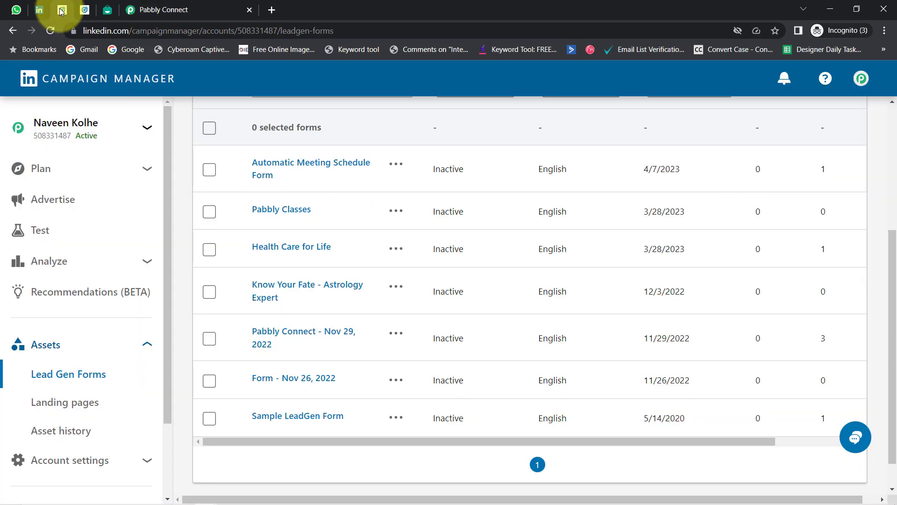
pyautogui.click(57, 202)
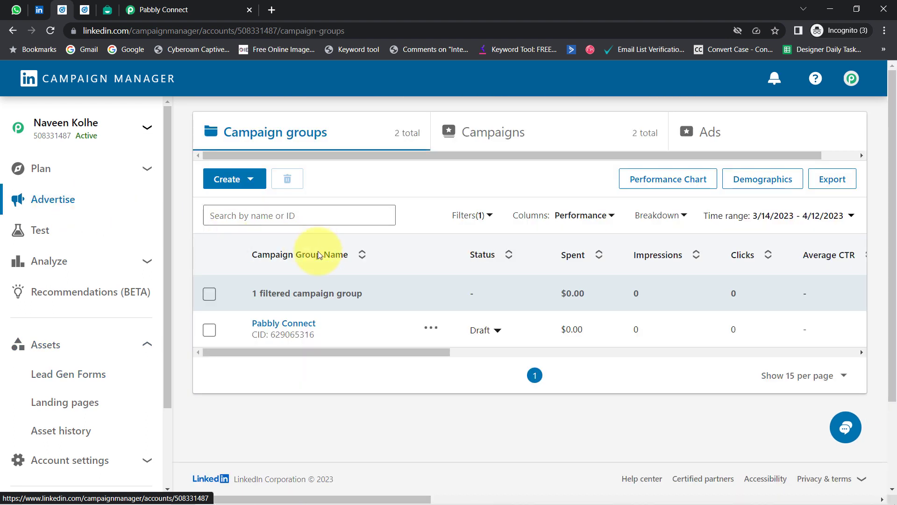
pyautogui.click(280, 323)
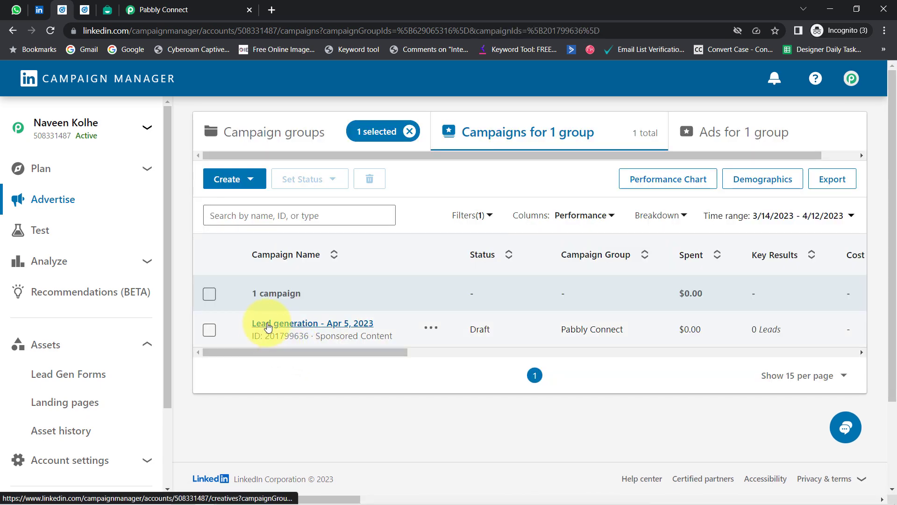
pyautogui.click(269, 325)
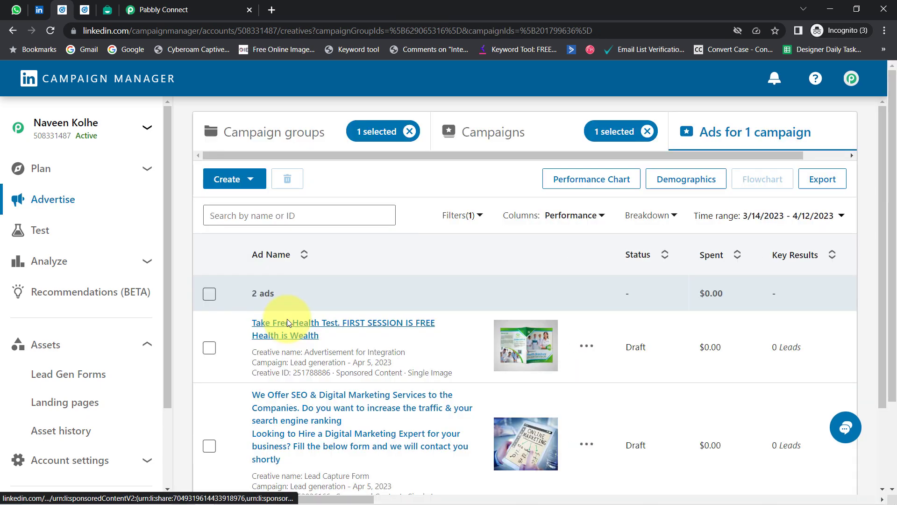
pyautogui.moveTo(883, 218); pyautogui.dragTo(887, 277)
pyautogui.moveTo(626, 267); pyautogui.dragTo(640, 273)
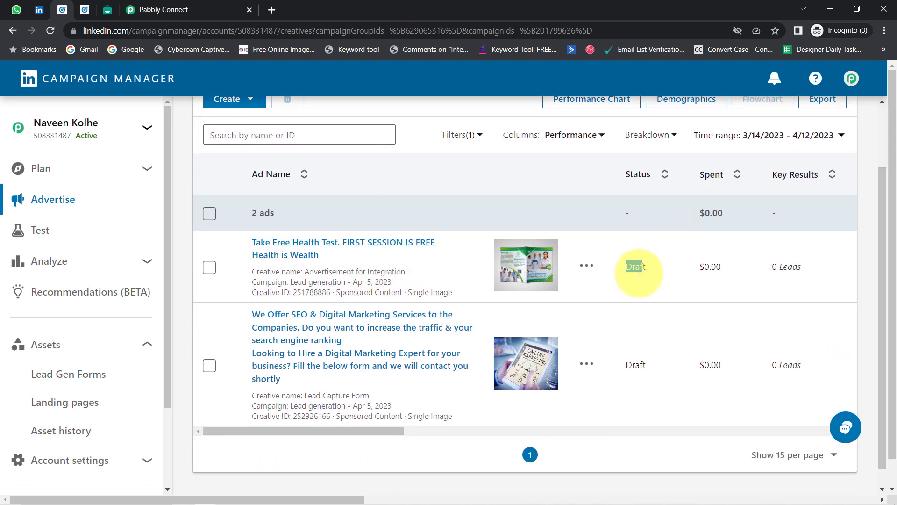
pyautogui.moveTo(626, 364); pyautogui.dragTo(643, 368)
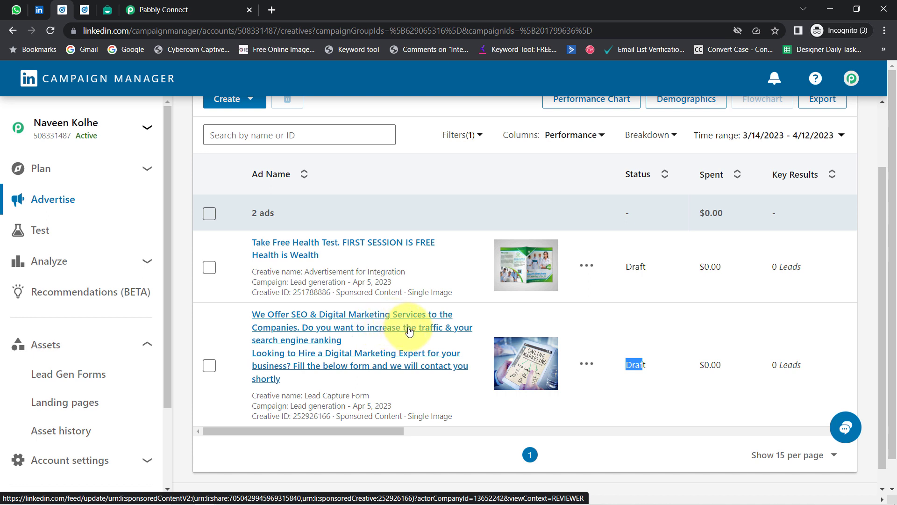
# - Open the SEO & Digital Marketing Services ad as a LinkedIn post and bring up its Get Quote lead form
pyautogui.click(326, 337)
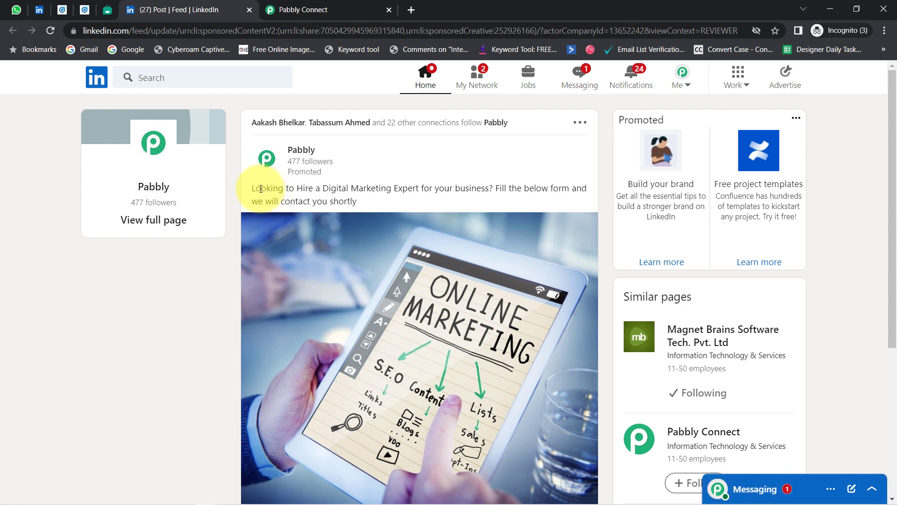
pyautogui.moveTo(260, 189); pyautogui.dragTo(367, 200)
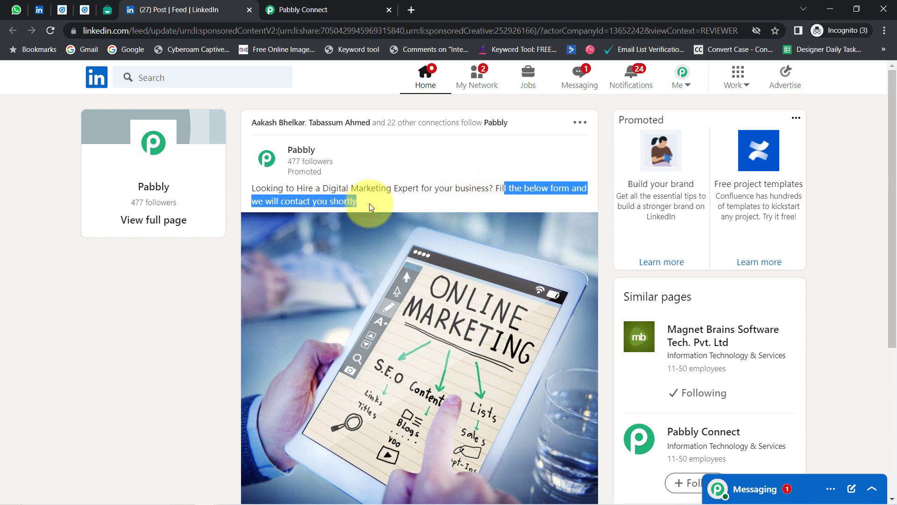
pyautogui.moveTo(889, 174); pyautogui.dragTo(890, 307)
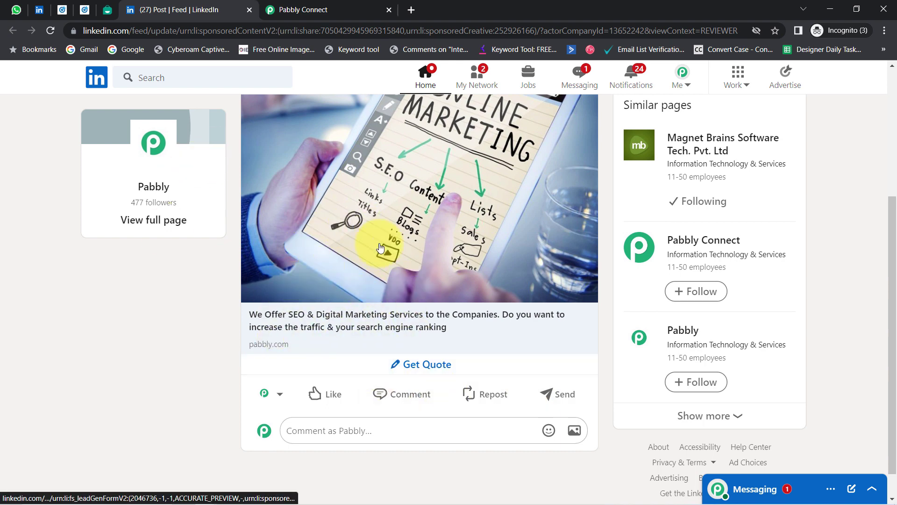
pyautogui.click(412, 372)
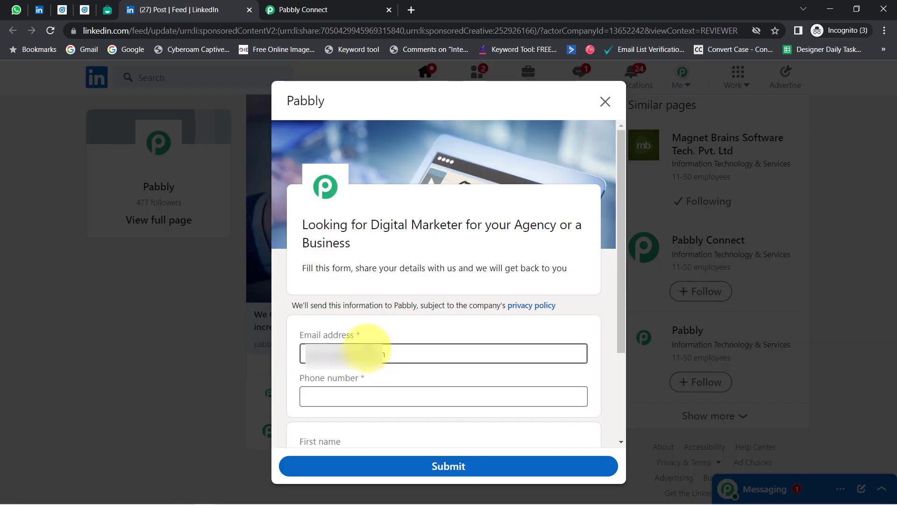
# - Replace the lead form's prefilled email address with a demo email and enter a phone number with country code
pyautogui.tripleClick(363, 351)
pyautogui.press('BackSpace')
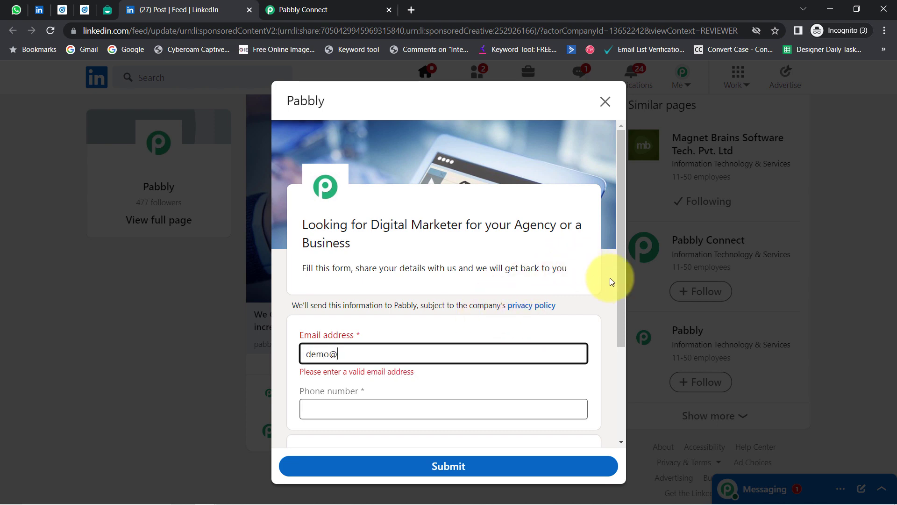
pyautogui.write('s.com')
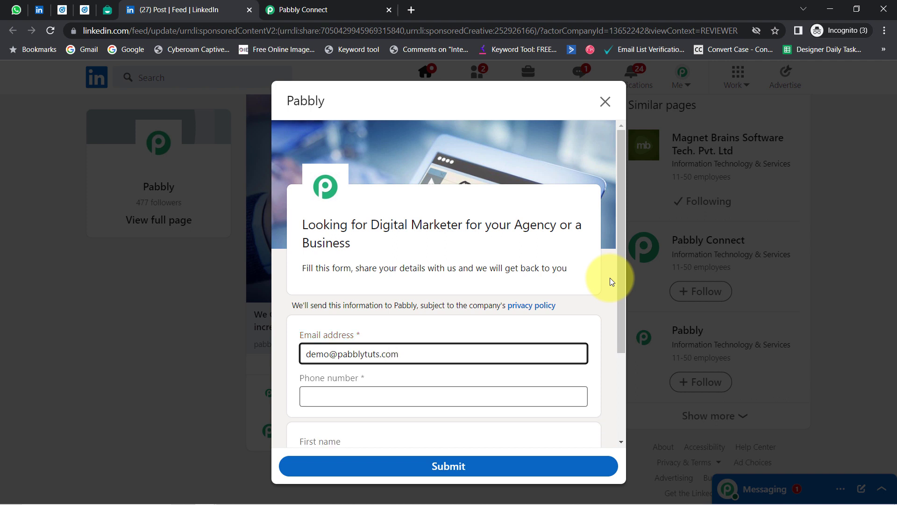
pyautogui.press('Tab')
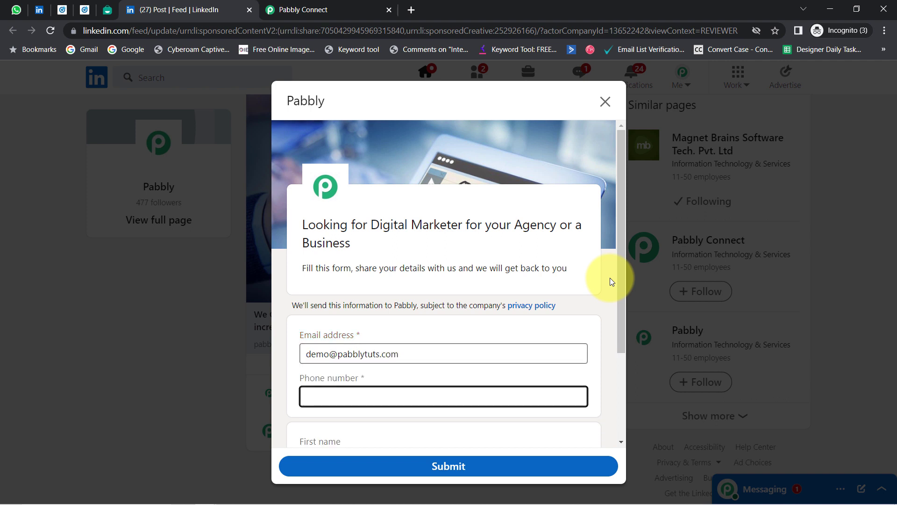
pyautogui.write('+919')
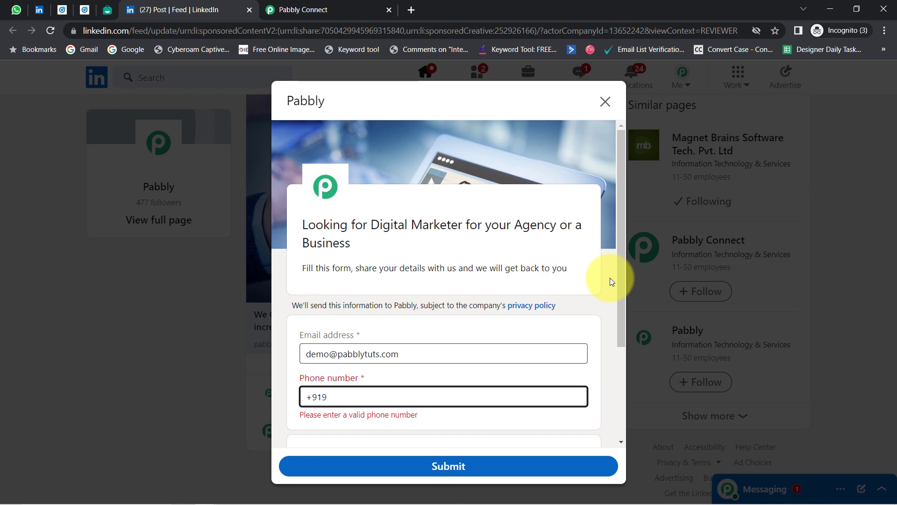
pyautogui.write('1')
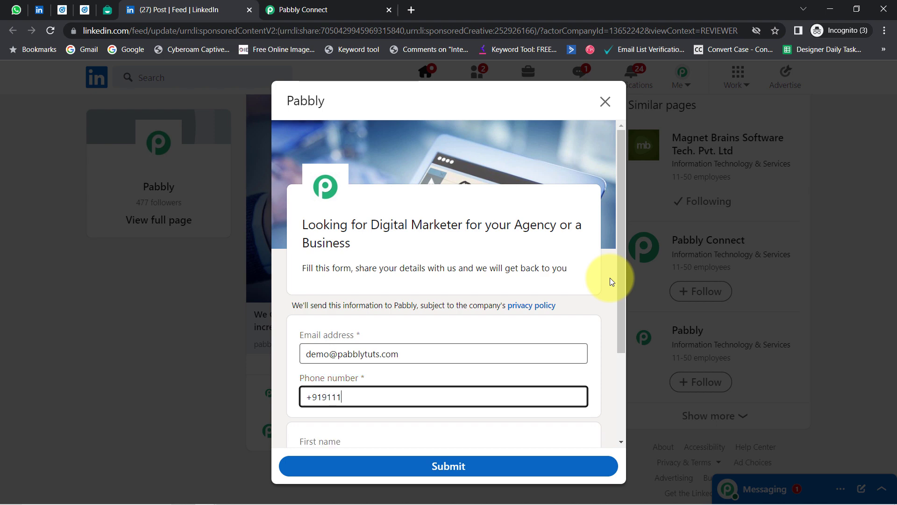
pyautogui.write('111111')
# - Examine the prefilled first name, last name and company name in the lead form
pyautogui.click(625, 278)
pyautogui.moveTo(626, 277); pyautogui.dragTo(595, 418)
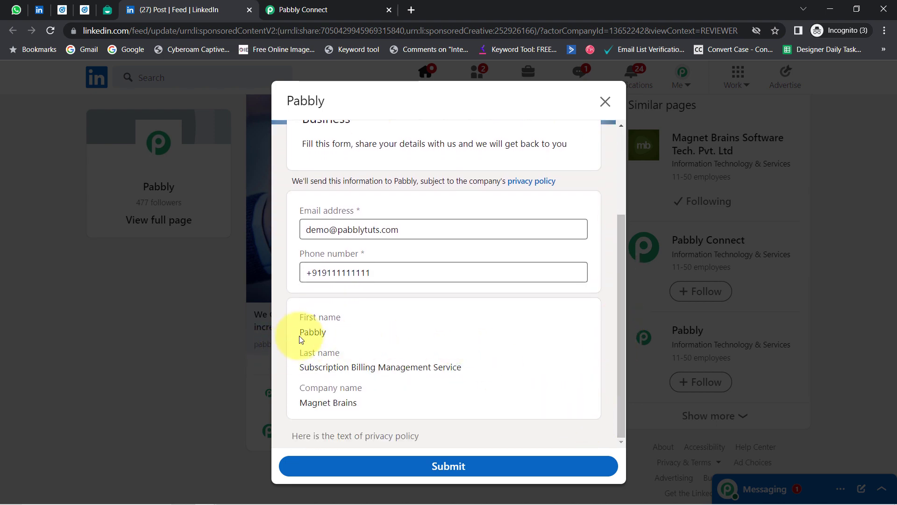
pyautogui.moveTo(301, 340); pyautogui.dragTo(344, 340)
pyautogui.moveTo(316, 367); pyautogui.dragTo(463, 367)
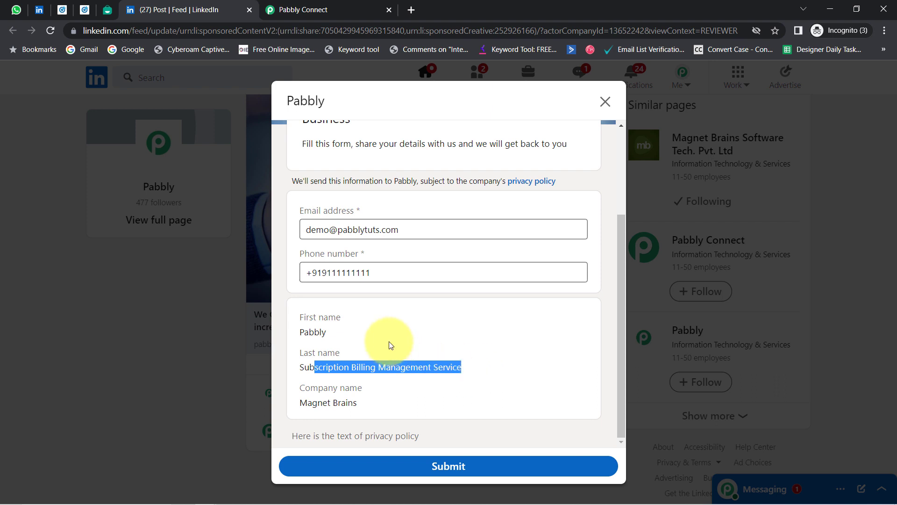
pyautogui.click(336, 358)
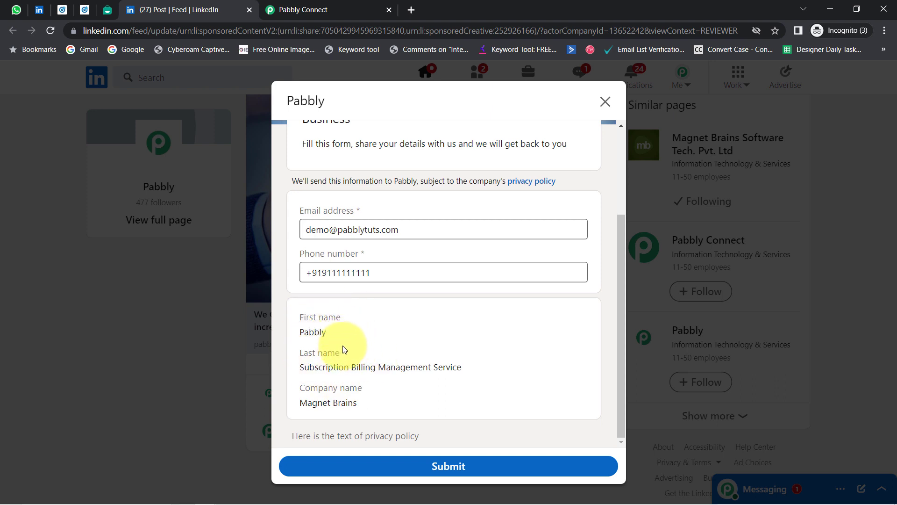
# - Reopen the SEO & Digital Marketing Services ad from Campaign Manager as a LinkedIn post, and open the account profile's intro for editing
pyautogui.click(62, 10)
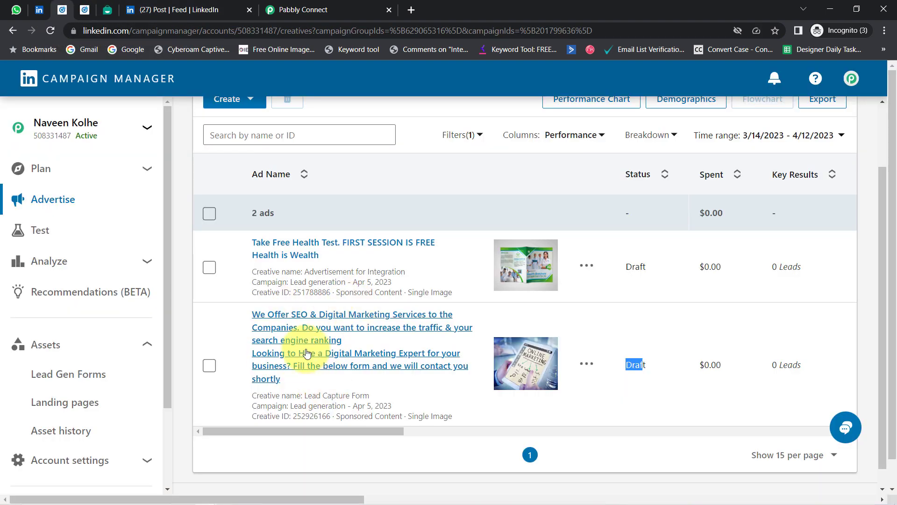
pyautogui.click(297, 322)
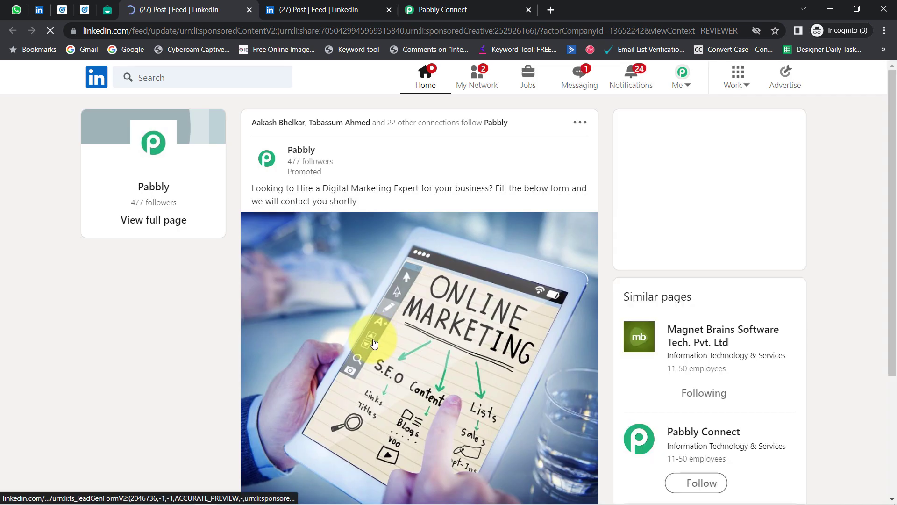
pyautogui.click(674, 86)
pyautogui.click(614, 189)
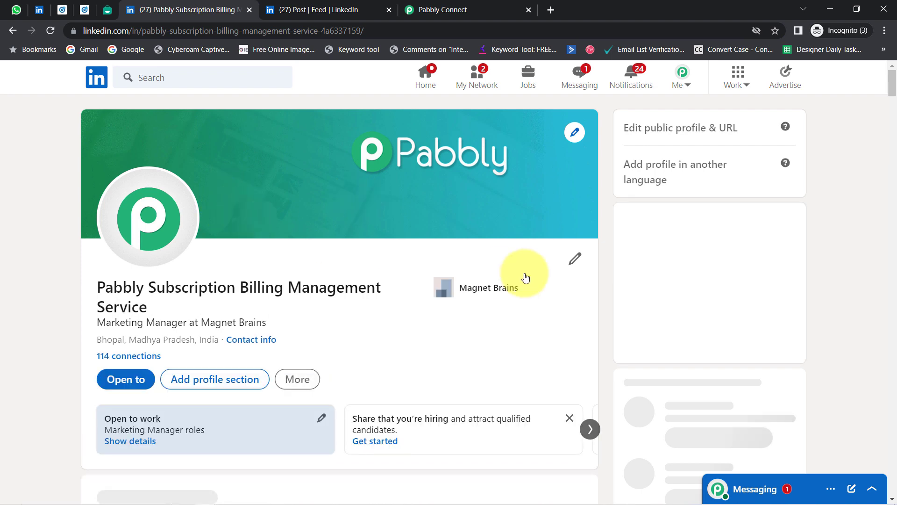
pyautogui.click(575, 258)
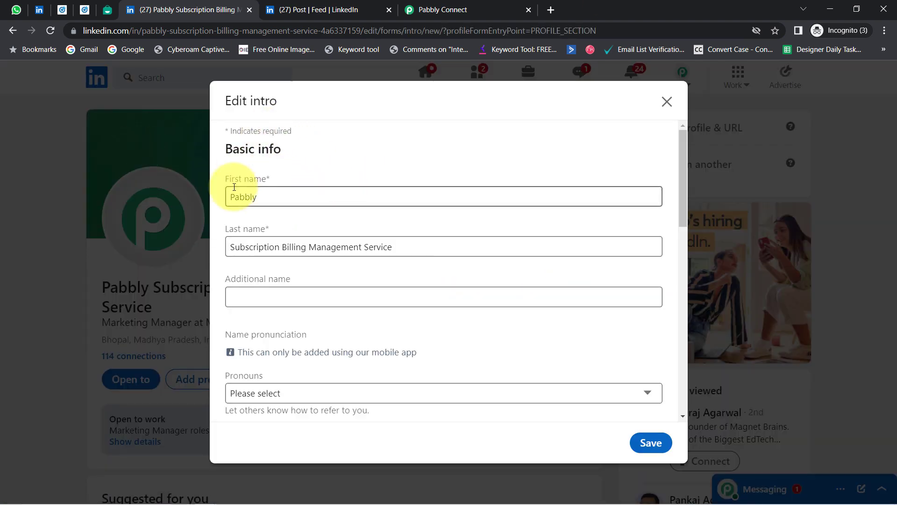
# - Examine the profile's first name and last name fields, and close the intro editor without saving changes
pyautogui.click(234, 187)
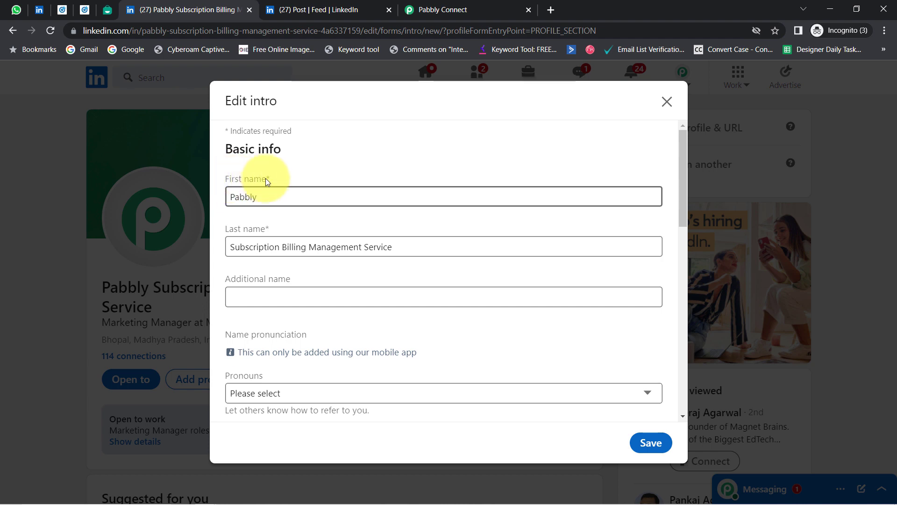
pyautogui.doubleClick(246, 196)
pyautogui.moveTo(258, 247); pyautogui.dragTo(400, 254)
pyautogui.click(378, 246)
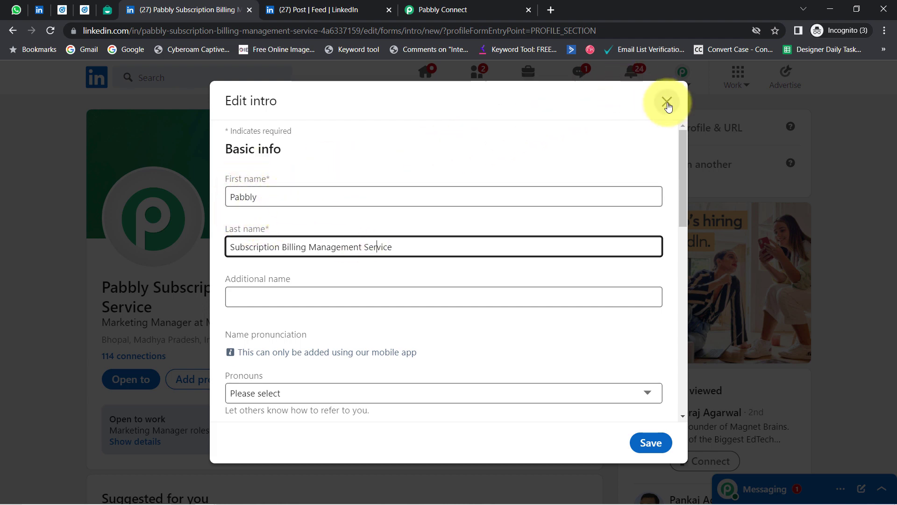
pyautogui.doubleClick(285, 196)
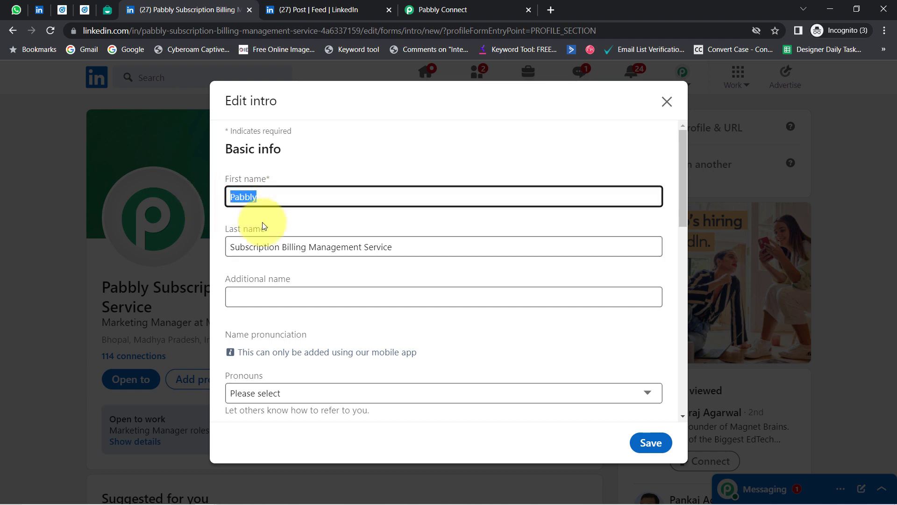
pyautogui.moveTo(340, 250); pyautogui.dragTo(257, 248)
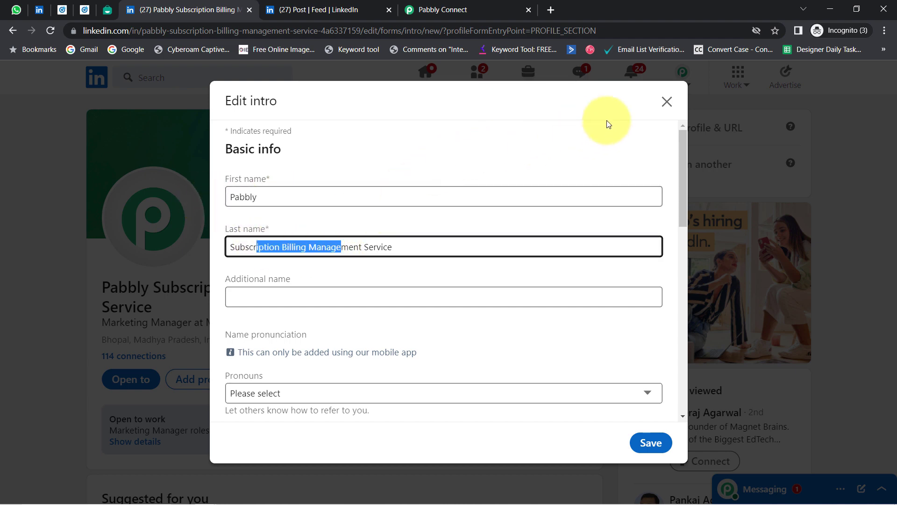
pyautogui.click(666, 101)
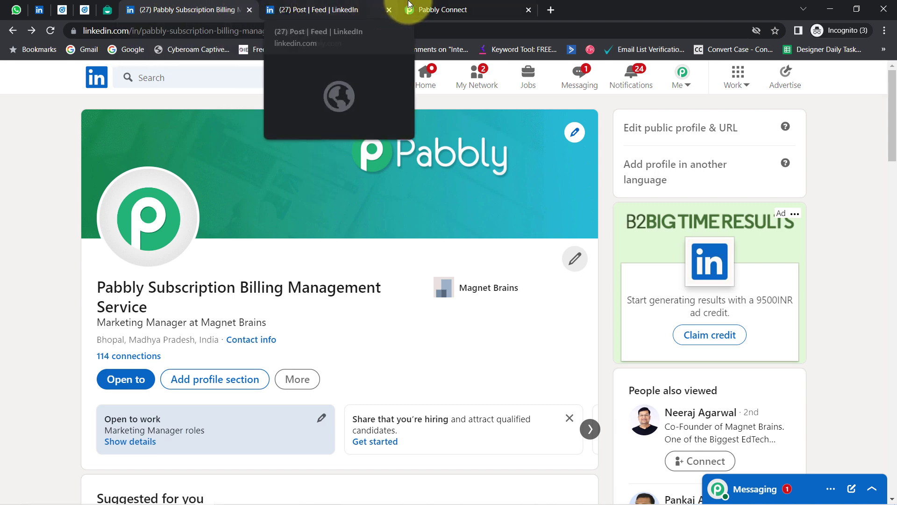
# - Return to the filled-in Get Quote lead form in the LinkedIn post and submit it
pyautogui.click(428, 5)
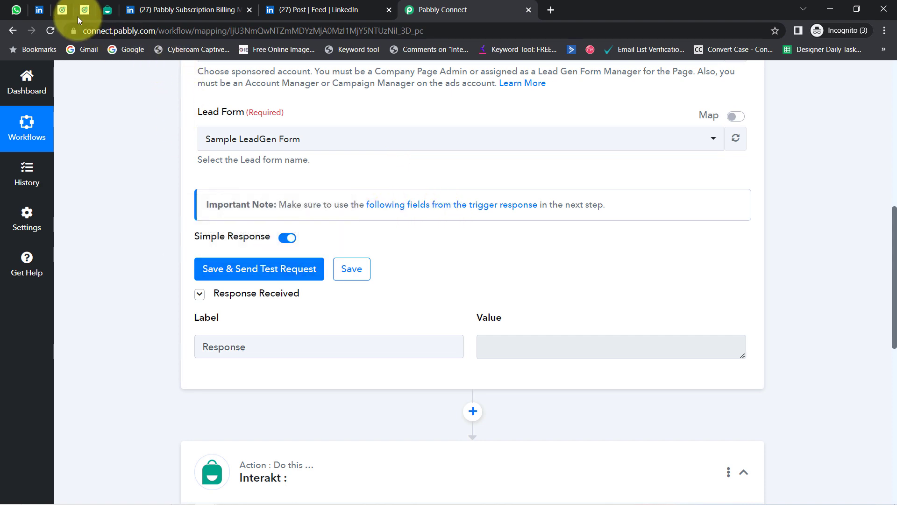
pyautogui.click(187, 9)
pyautogui.click(265, 4)
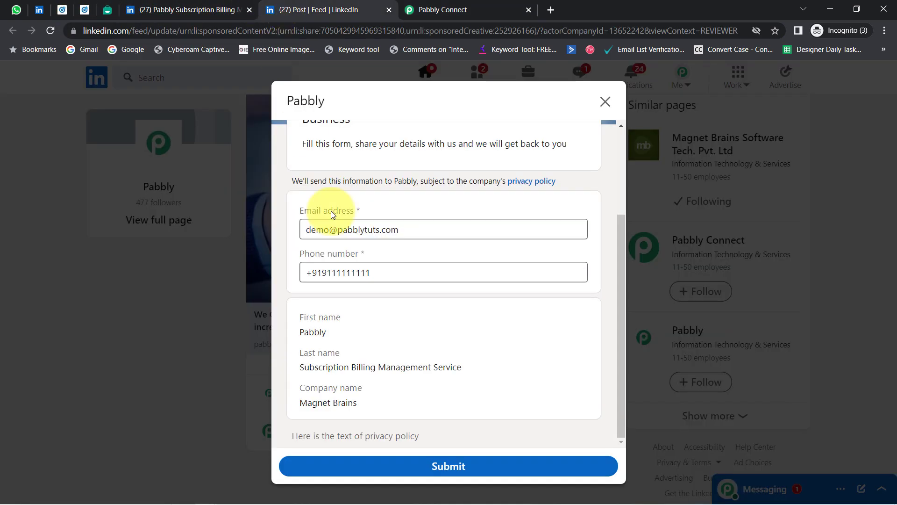
pyautogui.click(452, 469)
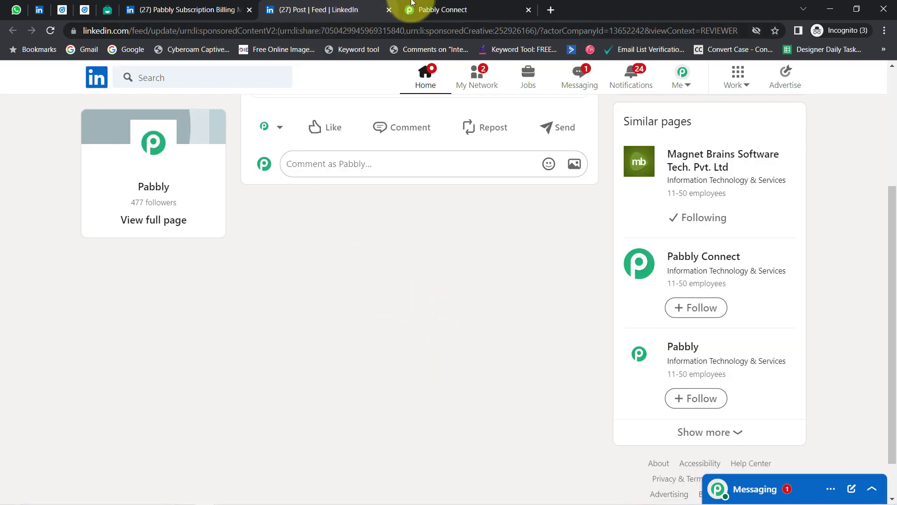
# - Switch to Pabbly Connect, save and send the LinkedIn trigger's test request, and check the form name in the response
pyautogui.click(451, 8)
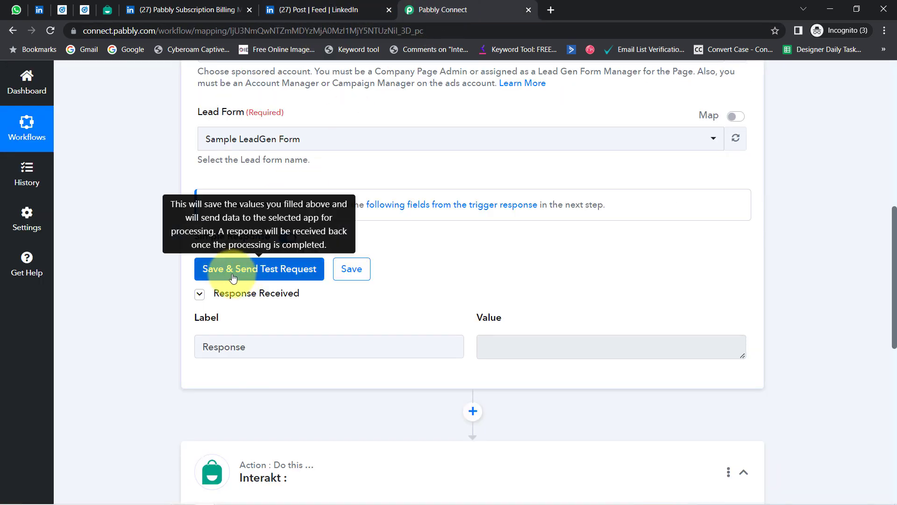
pyautogui.click(222, 275)
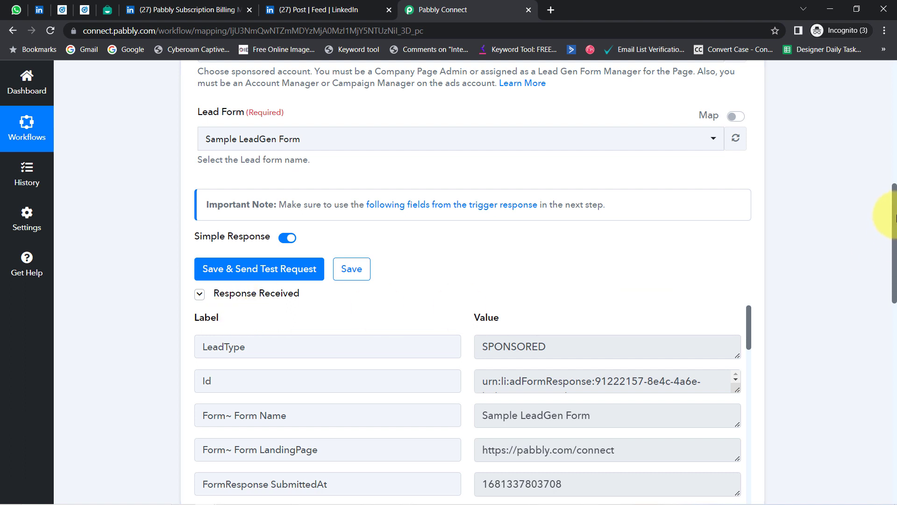
pyautogui.scroll(-5, 895, 219)
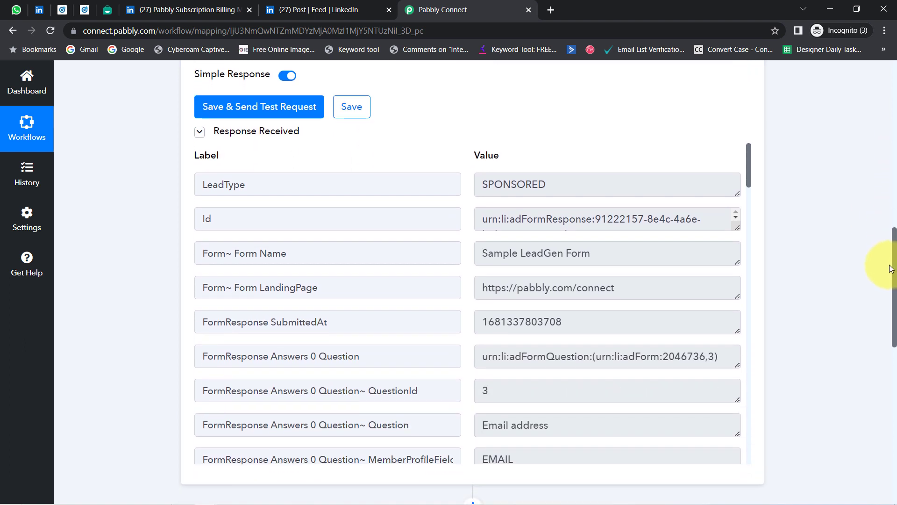
pyautogui.moveTo(241, 182); pyautogui.dragTo(427, 186)
pyautogui.moveTo(488, 181); pyautogui.dragTo(595, 180)
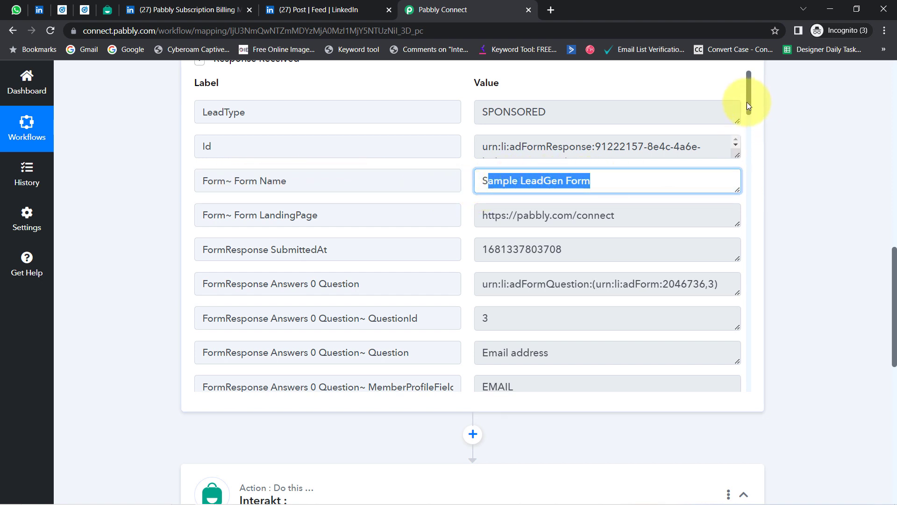
# - Check the first name, last name and company name answers in the received trigger response
pyautogui.moveTo(749, 101); pyautogui.dragTo(738, 214)
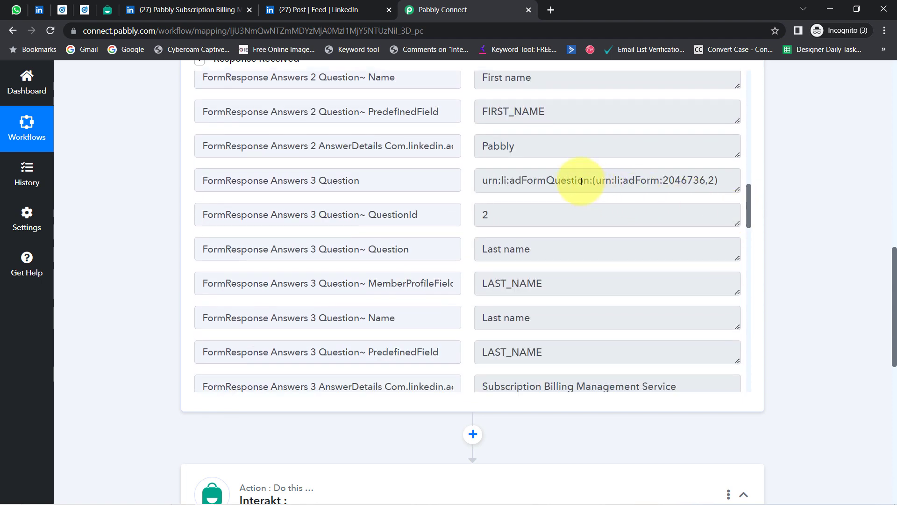
pyautogui.doubleClick(529, 154)
pyautogui.moveTo(505, 381); pyautogui.dragTo(683, 383)
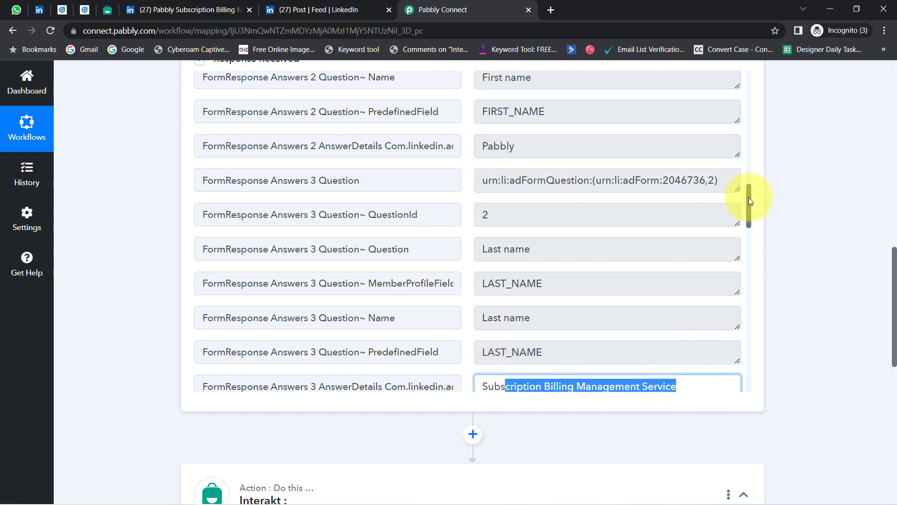
pyautogui.moveTo(748, 198); pyautogui.dragTo(750, 246)
pyautogui.moveTo(585, 282); pyautogui.dragTo(486, 283)
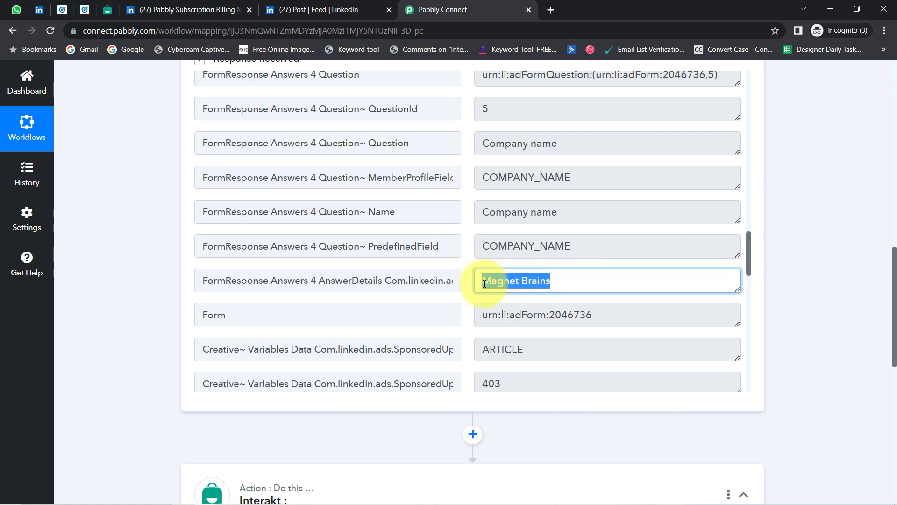
pyautogui.moveTo(749, 263); pyautogui.dragTo(741, 228)
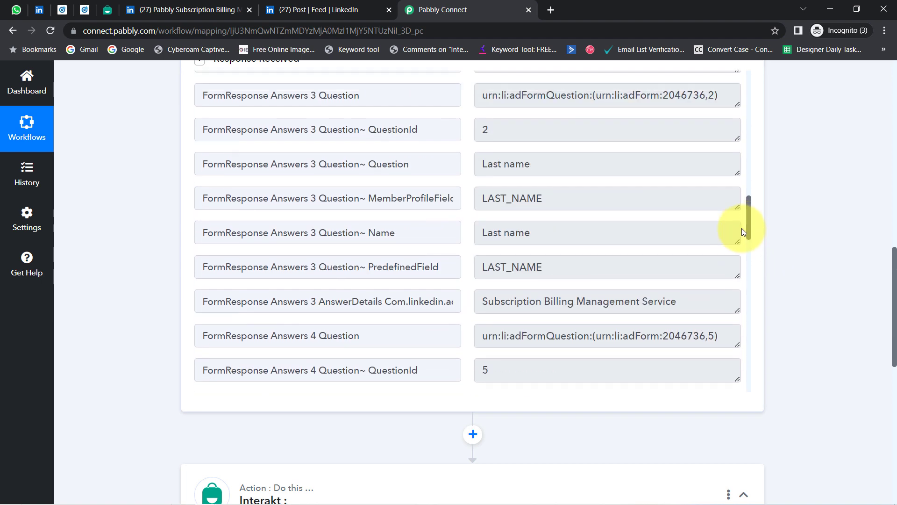
# - Move the Pabbly Connect page ahead of the LinkedIn profile and post pages and close those two LinkedIn pages
pyautogui.click(39, 9)
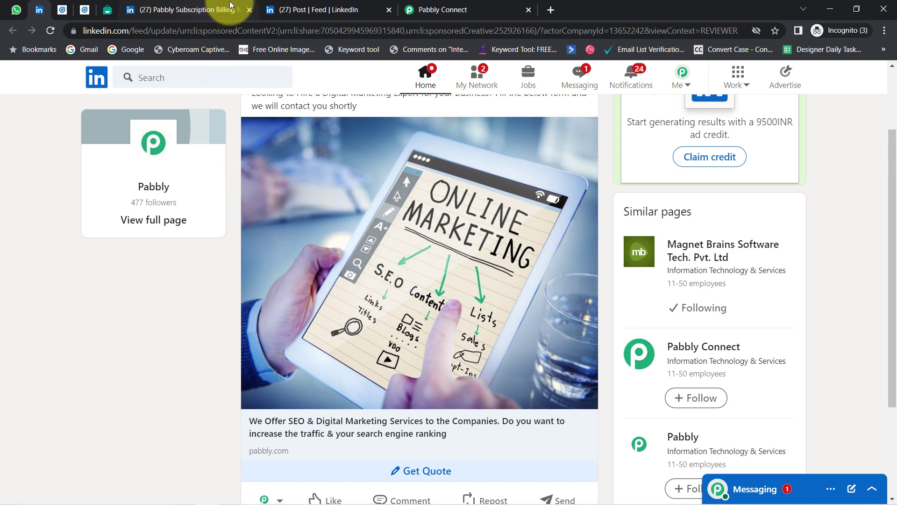
pyautogui.moveTo(452, 4); pyautogui.dragTo(212, 16)
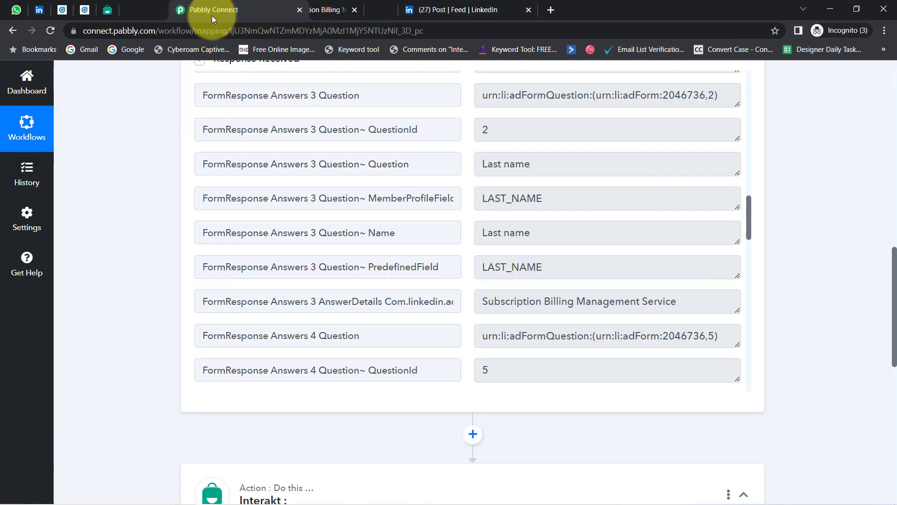
pyautogui.click(389, 10)
pyautogui.click(389, 10)
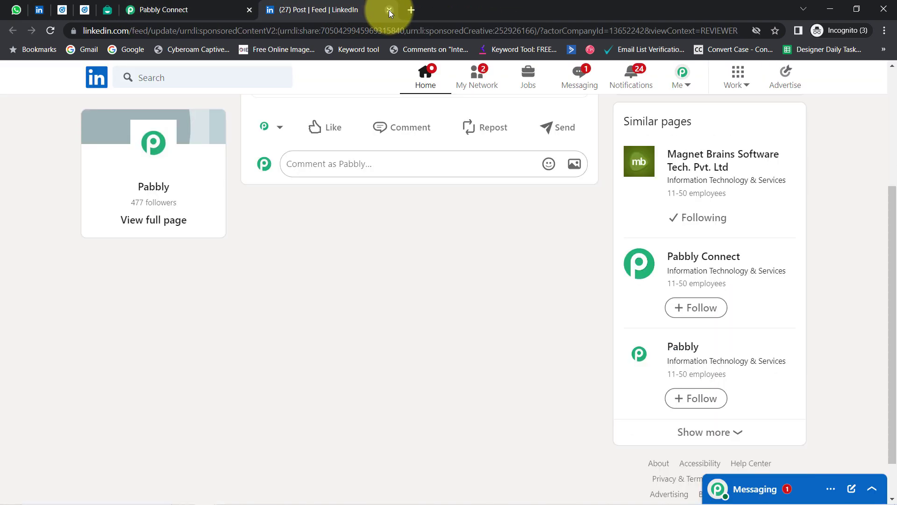
pyautogui.click(389, 9)
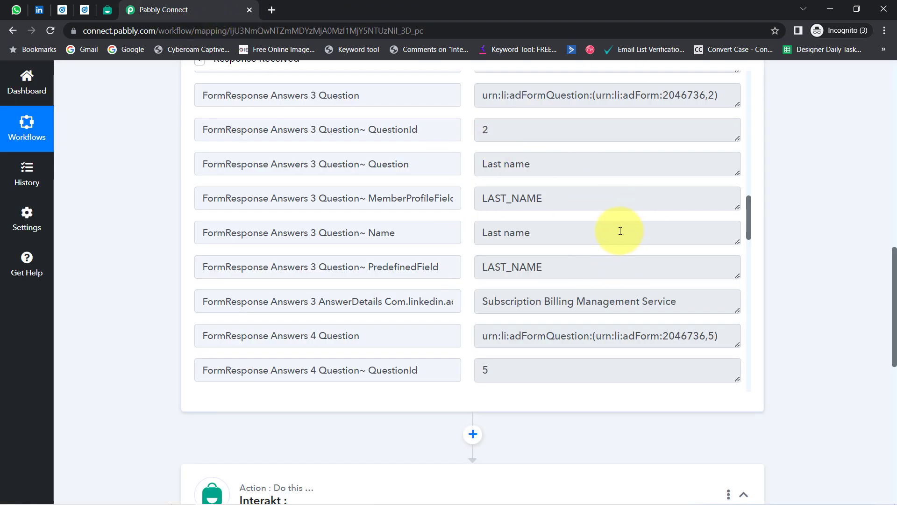
# - Check the lead's phone number answer, including its country code, in the trigger response
pyautogui.moveTo(746, 228); pyautogui.dragTo(731, 179)
pyautogui.tripleClick(520, 186)
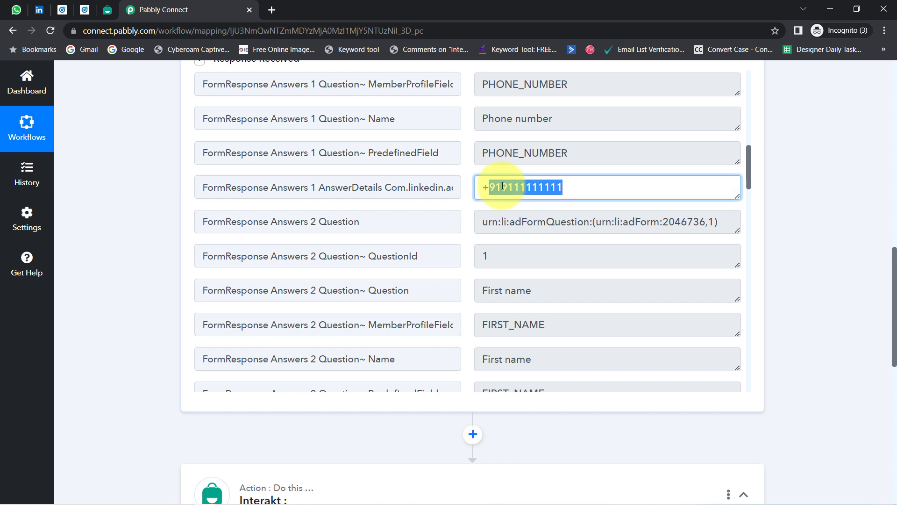
pyautogui.click(527, 189)
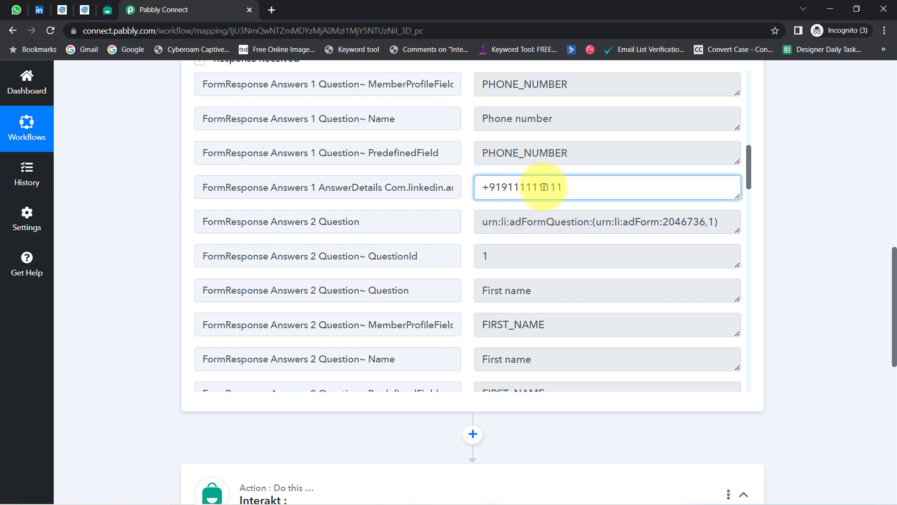
pyautogui.moveTo(556, 187); pyautogui.dragTo(493, 188)
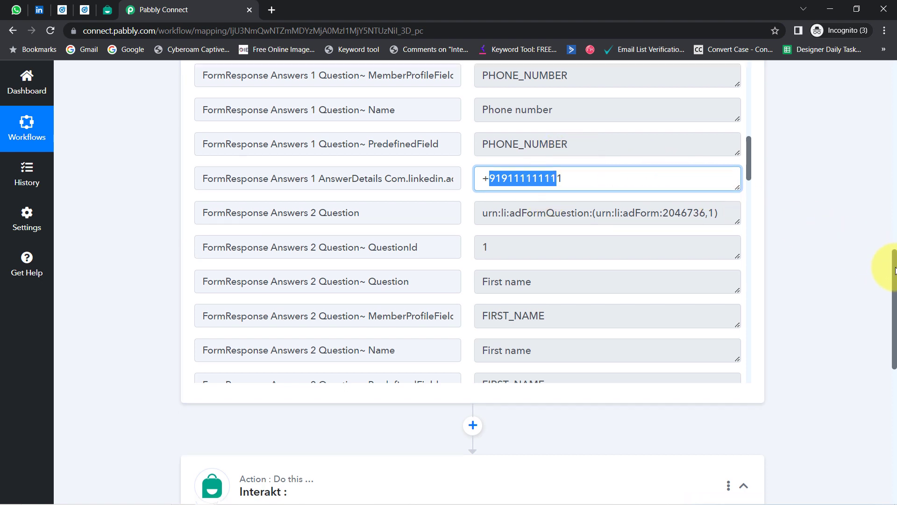
# - Set the Interakt action's event to Send WhatsApp Template Message
pyautogui.scroll(-5, 877, 324)
pyautogui.scroll(-3, 876, 346)
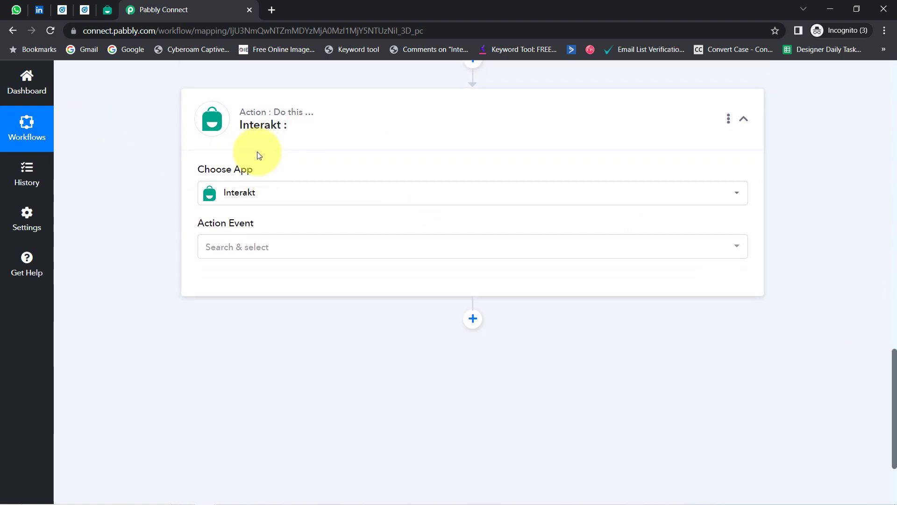
pyautogui.click(227, 252)
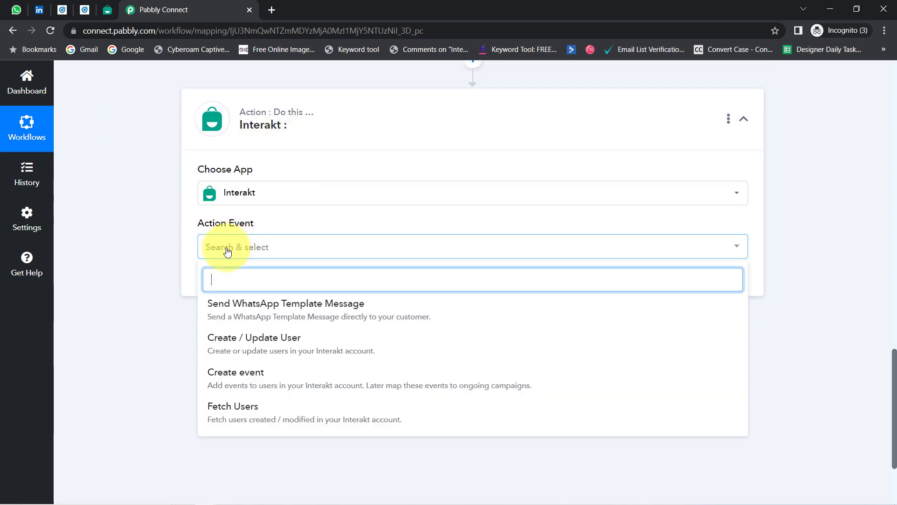
pyautogui.click(234, 313)
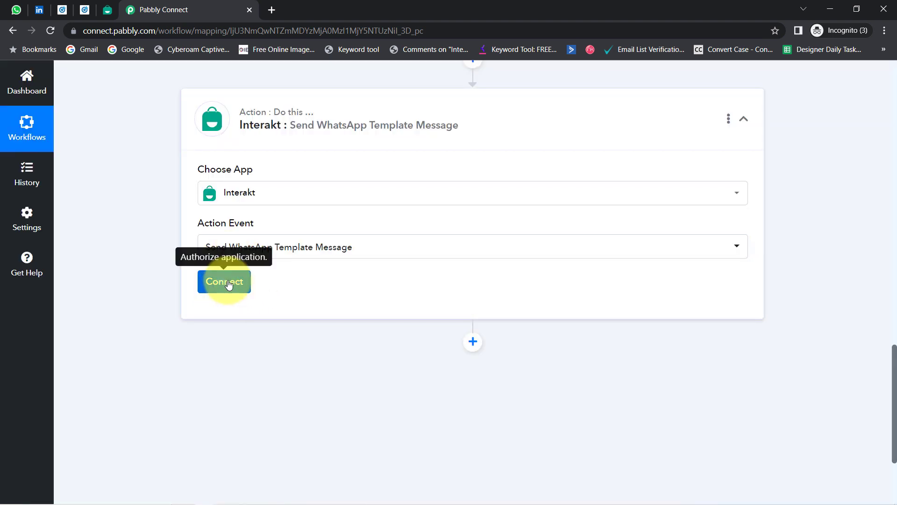
# - Switch to Interakt to view its WhatsApp Templates page and site address, and return to the Pabbly Connect workflow
pyautogui.click(109, 10)
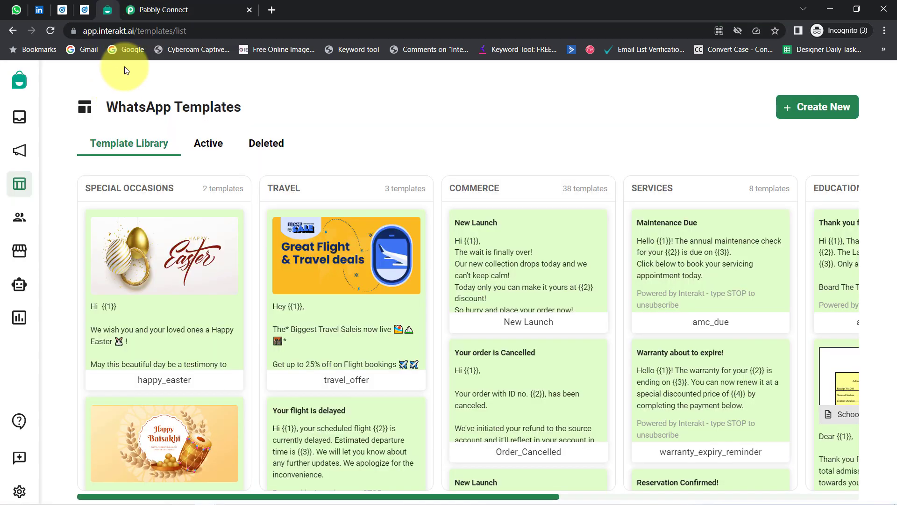
pyautogui.moveTo(104, 30); pyautogui.dragTo(157, 30)
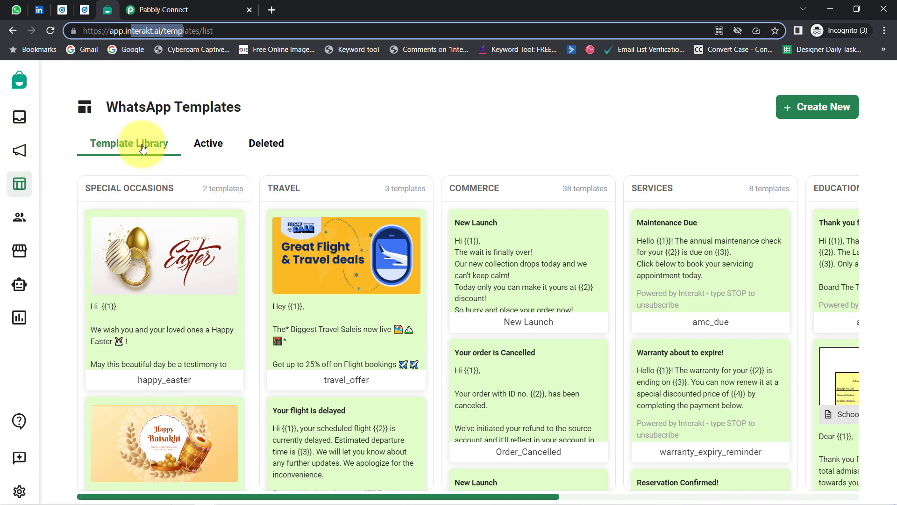
pyautogui.click(167, 10)
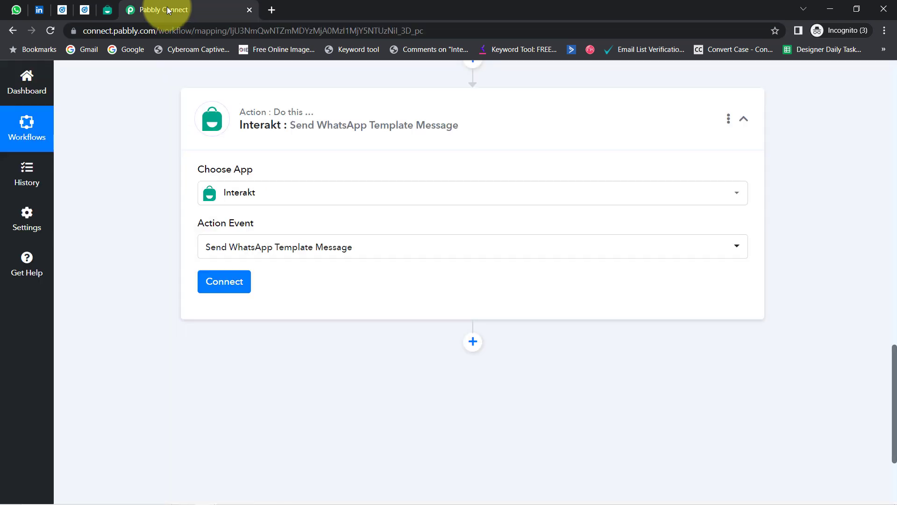
# - Start adding a new connection for the Interakt action and copy the secret key from Interakt's Developer Settings
pyautogui.click(227, 285)
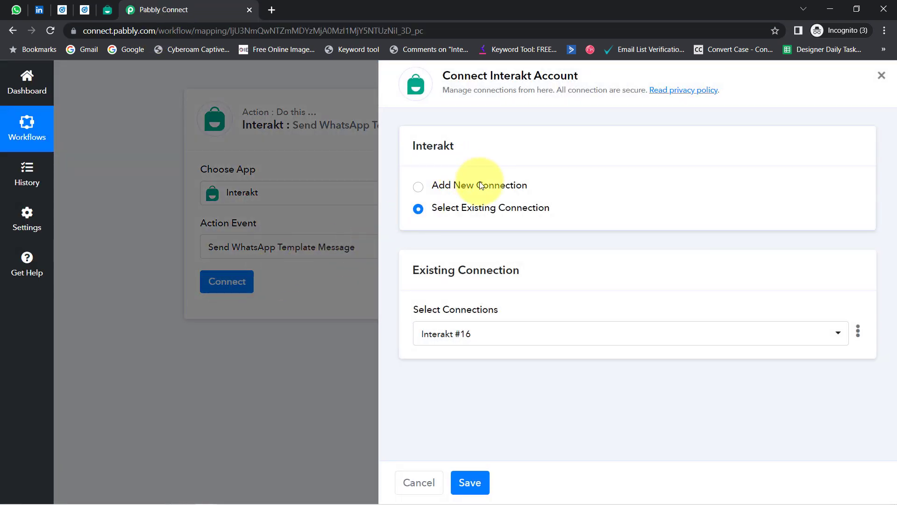
pyautogui.click(480, 185)
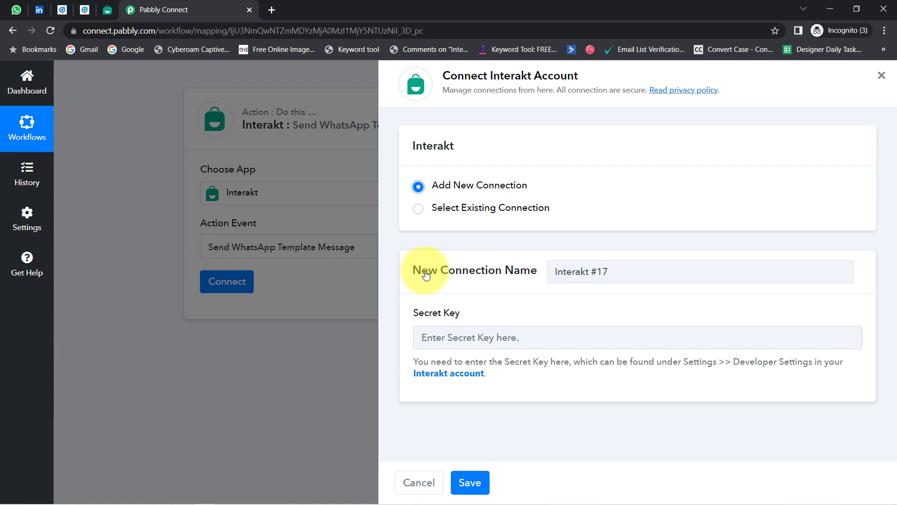
pyautogui.moveTo(422, 274); pyautogui.dragTo(501, 274)
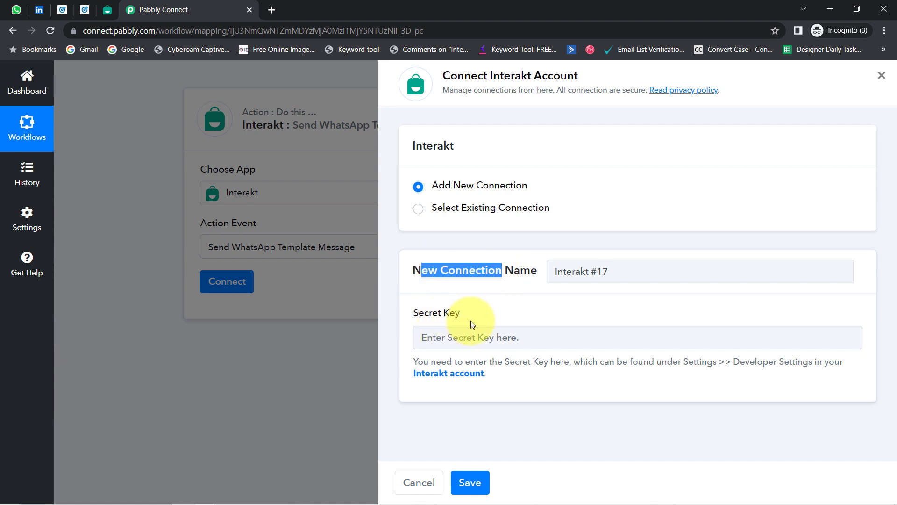
pyautogui.click(437, 377)
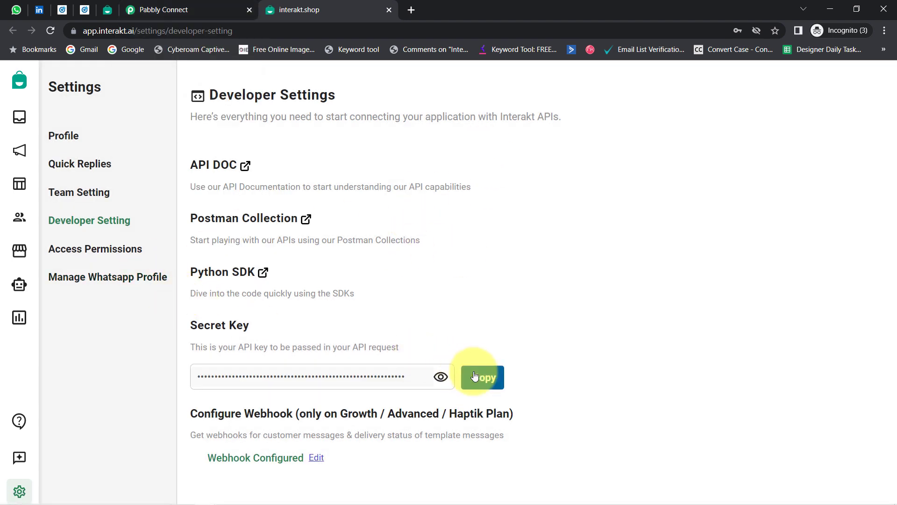
pyautogui.click(474, 376)
# - Return to Pabbly Connect, paste the Interakt secret key into the new connection and save it
pyautogui.click(231, 10)
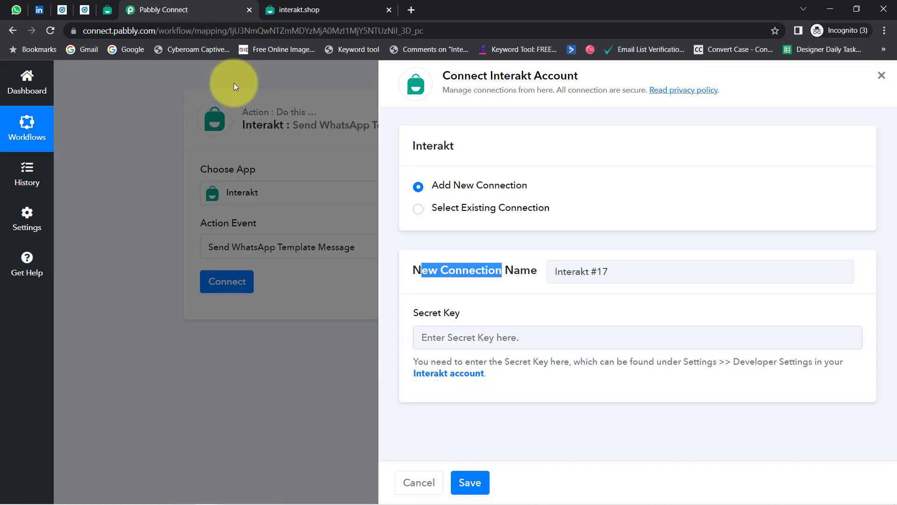
pyautogui.click(459, 336)
pyautogui.hotkey('ctrl', 'v')
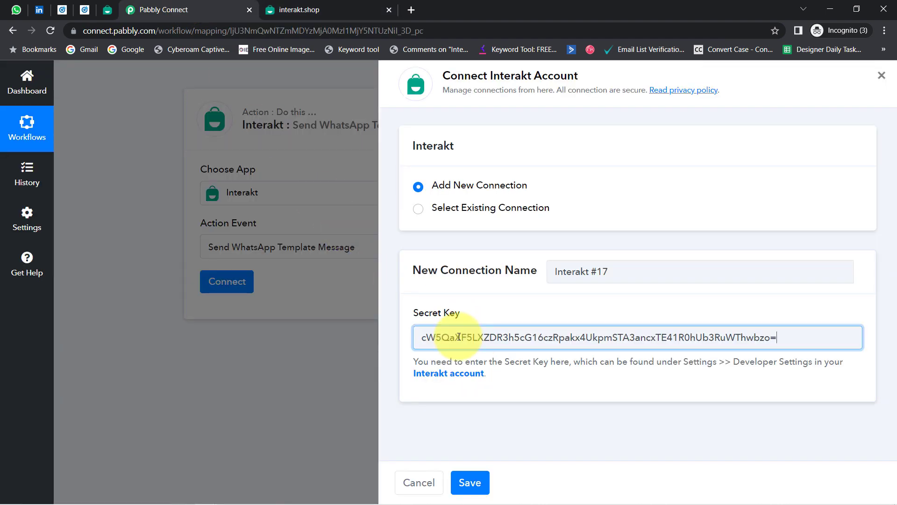
pyautogui.click(462, 482)
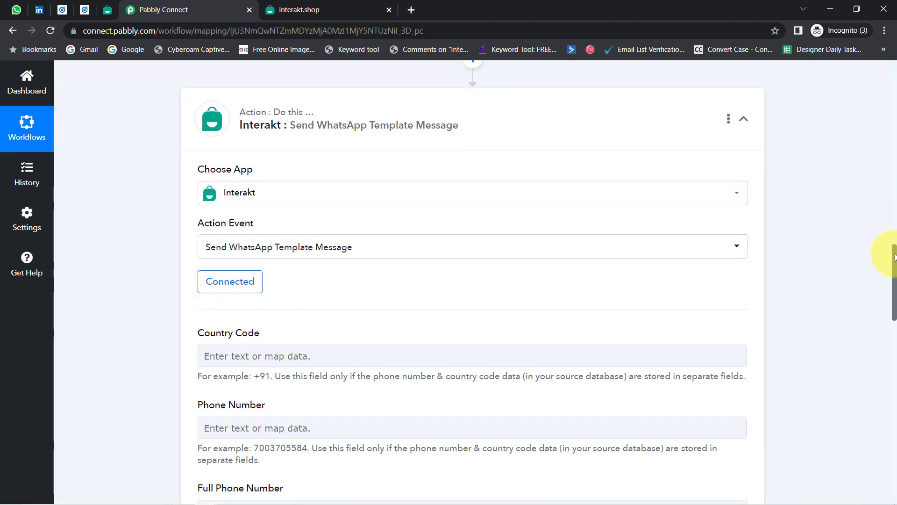
# - Review the Country Code, Phone Number and Full Phone Number fields and the note on which of them are mandatory
pyautogui.moveTo(895, 256); pyautogui.dragTo(894, 274)
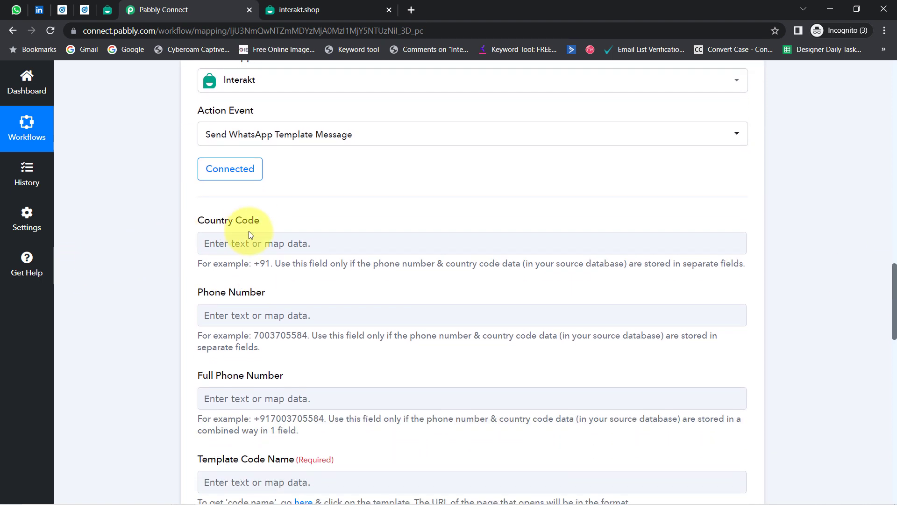
pyautogui.moveTo(266, 292); pyautogui.dragTo(209, 292)
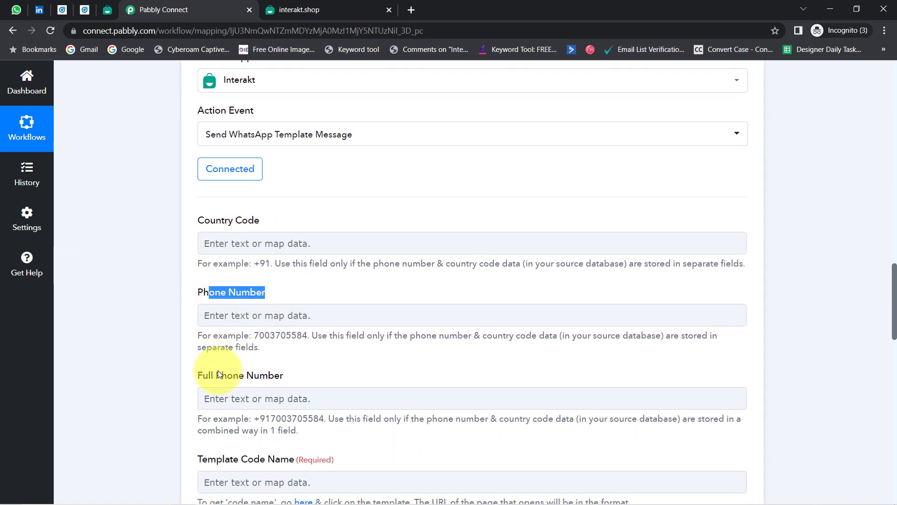
pyautogui.moveTo(216, 375); pyautogui.dragTo(197, 375)
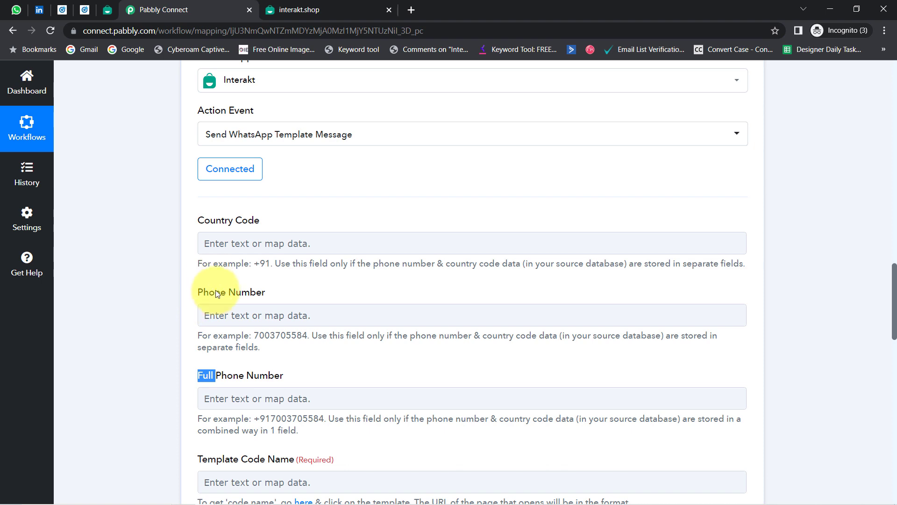
pyautogui.moveTo(266, 292); pyautogui.dragTo(204, 292)
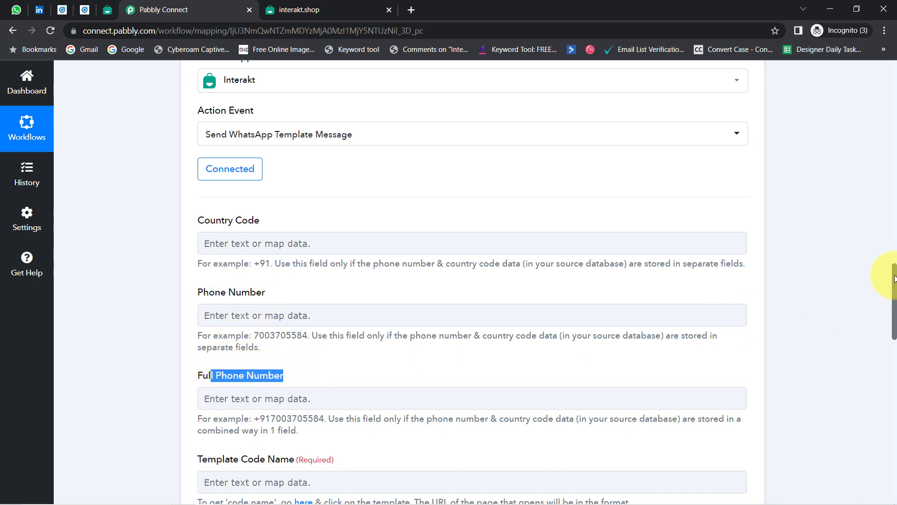
pyautogui.moveTo(894, 278); pyautogui.dragTo(884, 403)
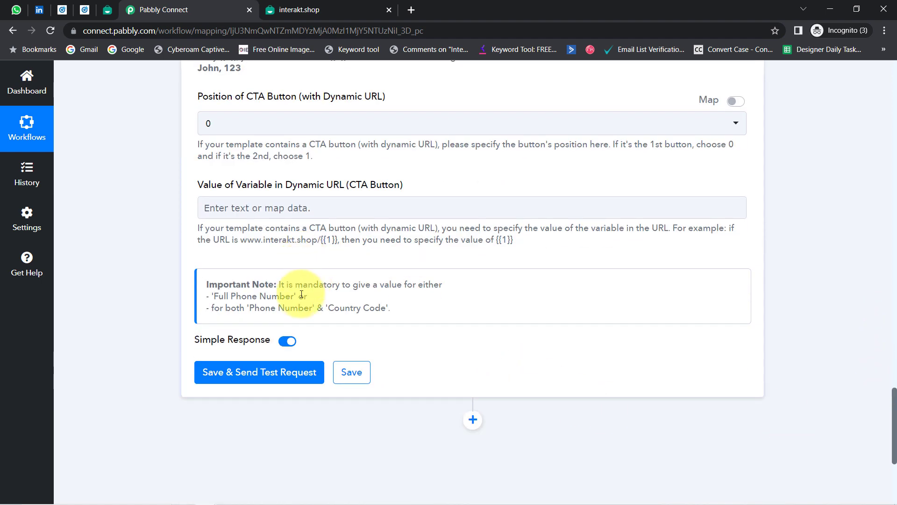
pyautogui.moveTo(305, 287); pyautogui.dragTo(321, 301)
pyautogui.moveTo(224, 308); pyautogui.dragTo(396, 313)
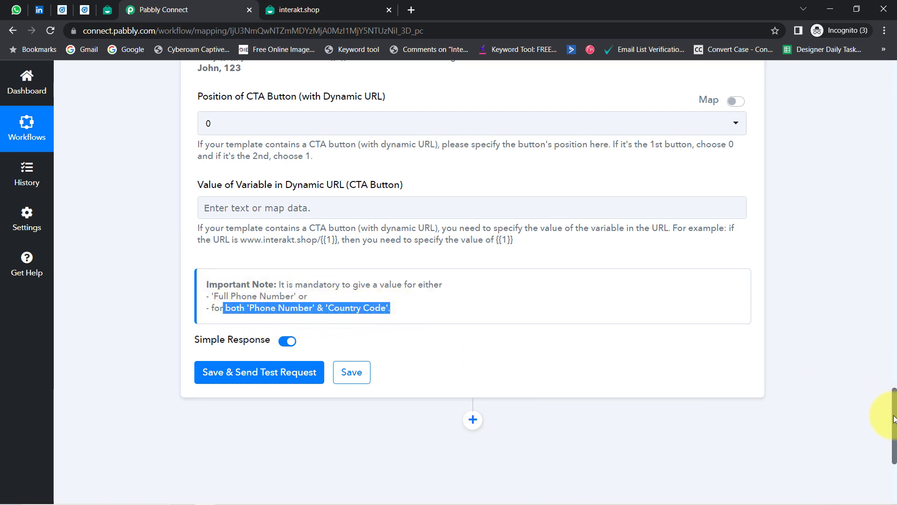
# - Compare the example formats of the phone fields with the lead's phone number answer in the LinkedIn trigger response
pyautogui.moveTo(894, 419); pyautogui.dragTo(885, 323)
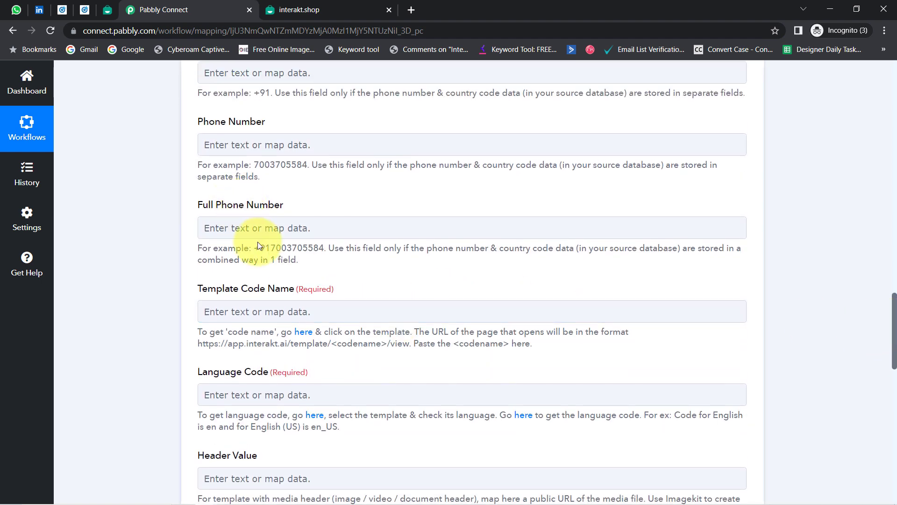
pyautogui.moveTo(255, 247); pyautogui.dragTo(330, 247)
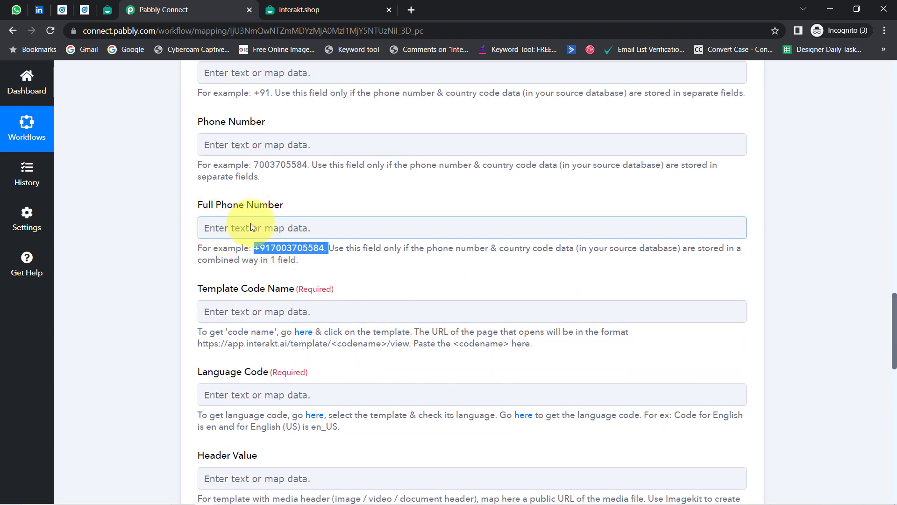
pyautogui.moveTo(893, 351); pyautogui.dragTo(891, 340)
pyautogui.moveTo(253, 244); pyautogui.dragTo(280, 244)
pyautogui.moveTo(272, 172); pyautogui.dragTo(252, 172)
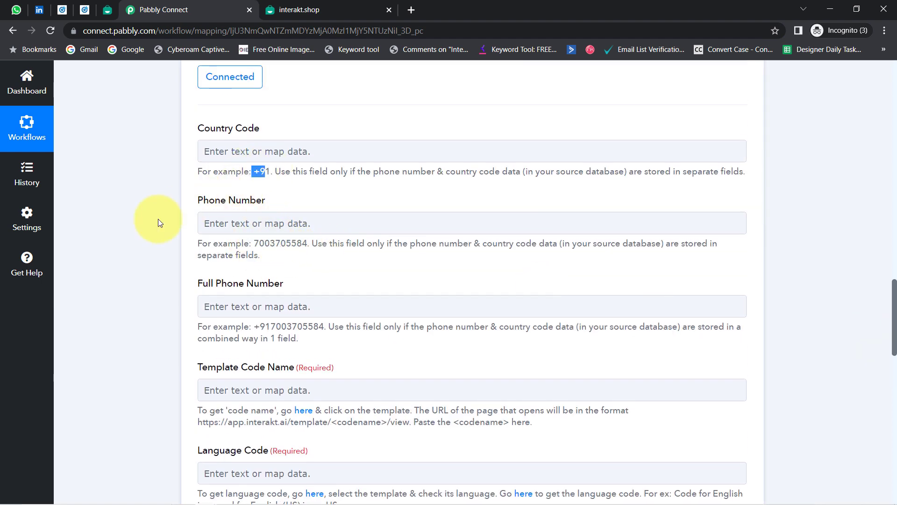
pyautogui.click(122, 228)
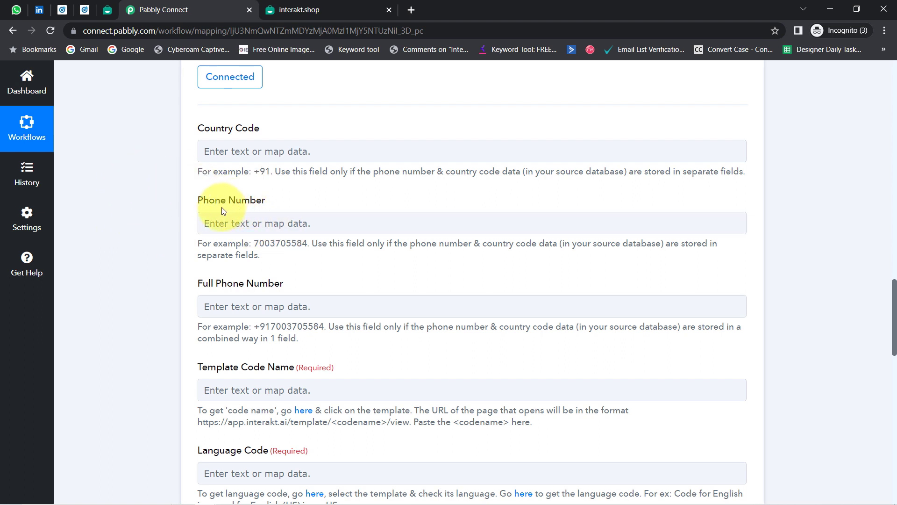
pyautogui.click(234, 150)
pyautogui.click(142, 214)
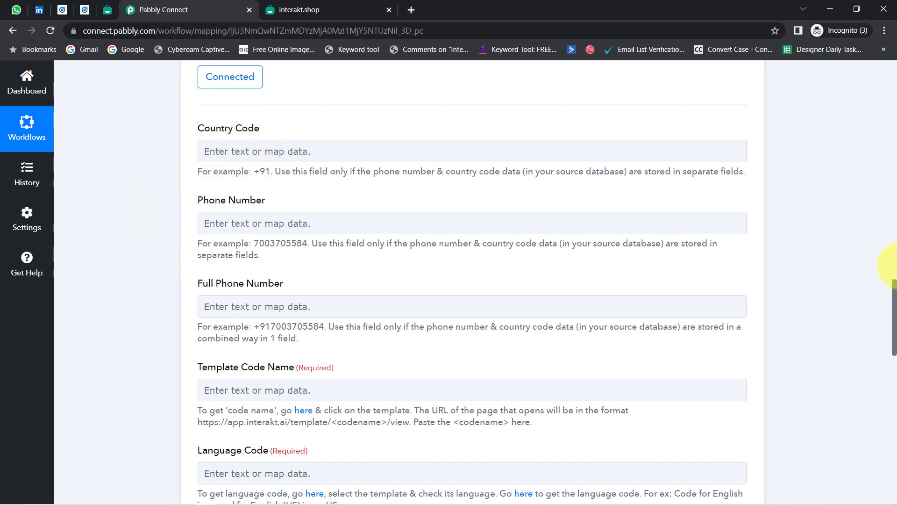
pyautogui.moveTo(895, 314); pyautogui.dragTo(885, 211)
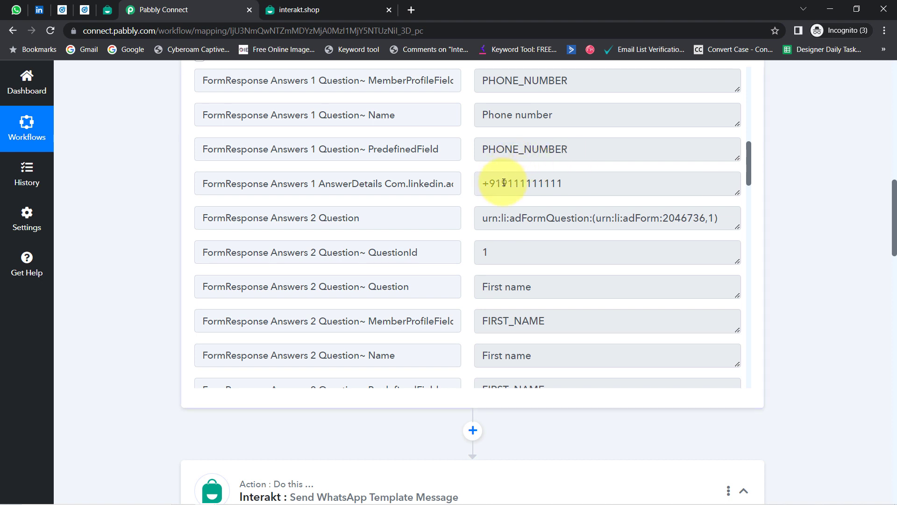
pyautogui.moveTo(504, 182); pyautogui.dragTo(489, 182)
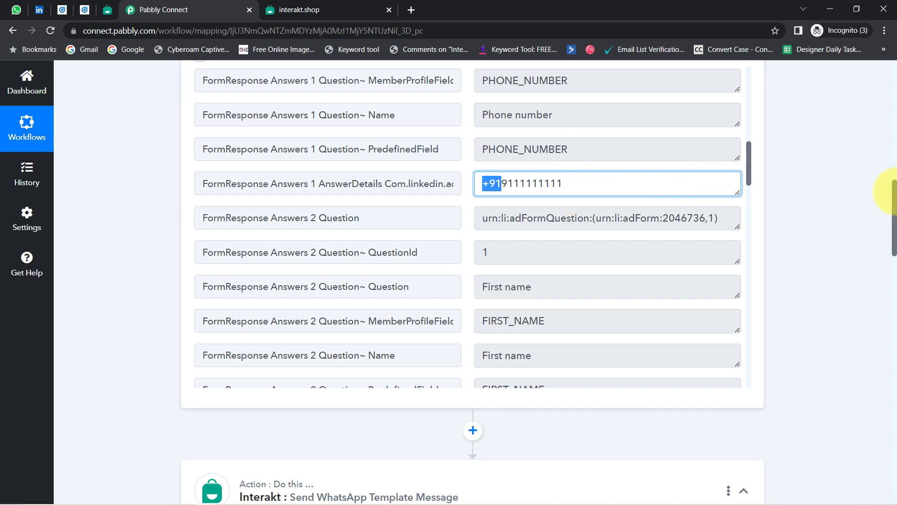
# - Map the Full Phone Number field to the FormResponse Answers 1 text answer from the LinkedIn lead response
pyautogui.moveTo(894, 197); pyautogui.dragTo(883, 314)
pyautogui.click(225, 198)
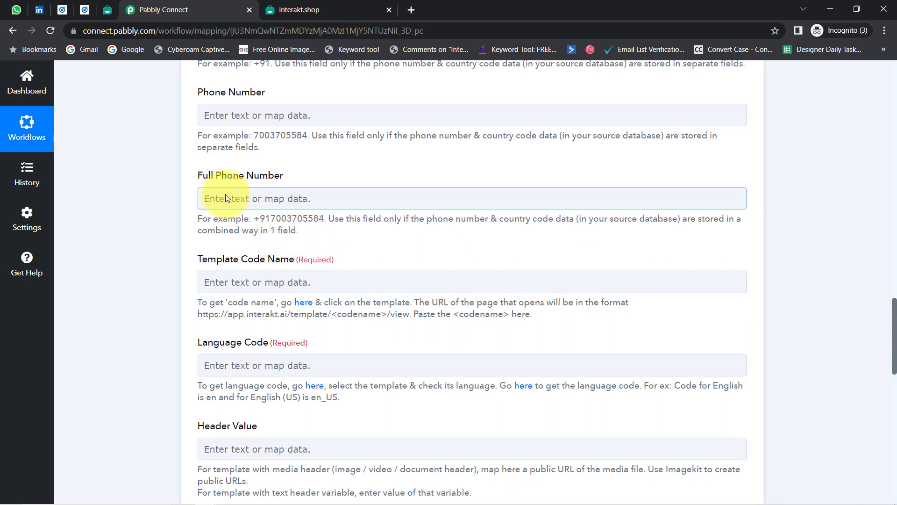
pyautogui.click(234, 205)
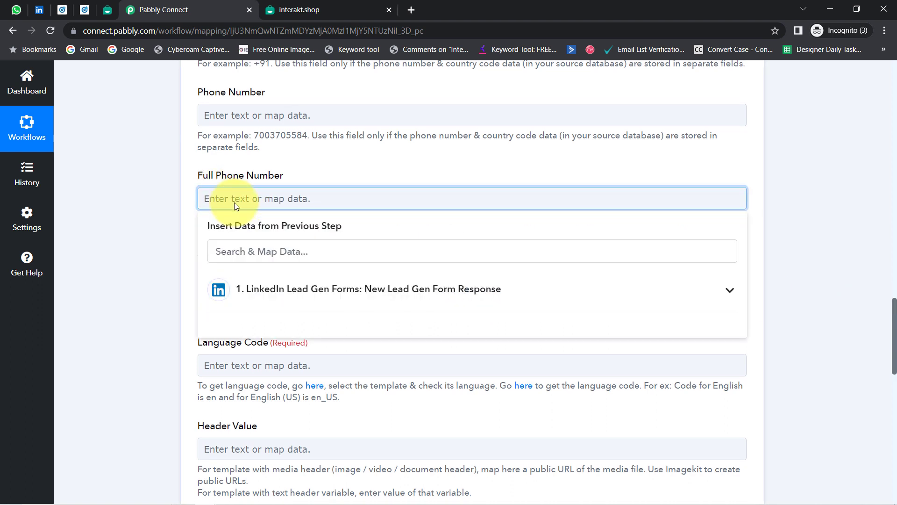
pyautogui.click(339, 302)
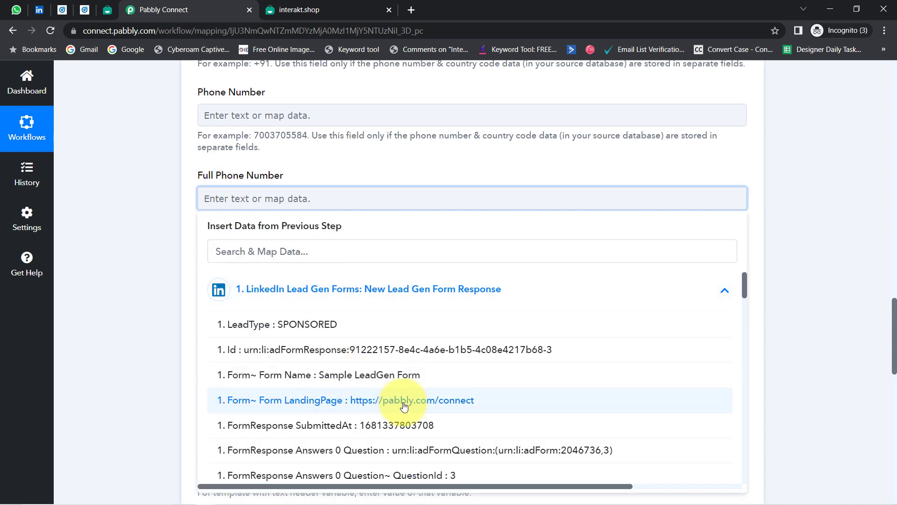
pyautogui.moveTo(744, 281); pyautogui.dragTo(744, 340)
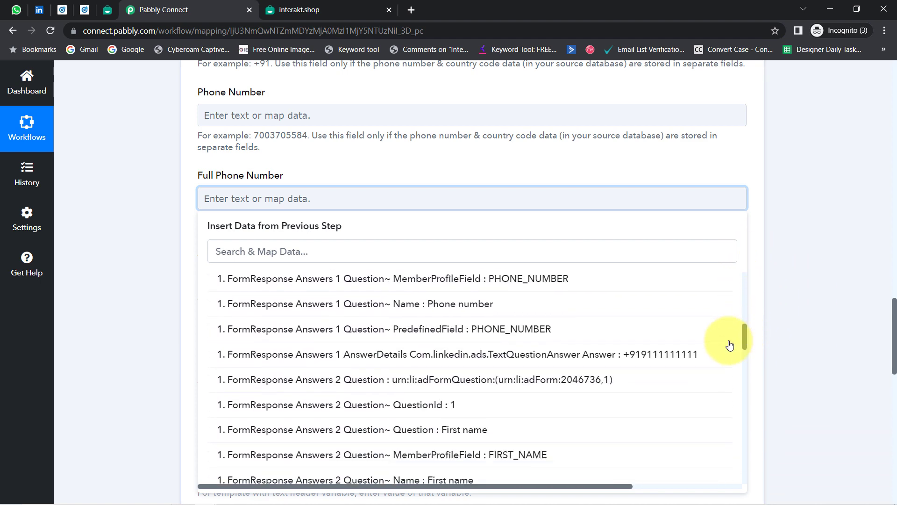
pyautogui.click(667, 354)
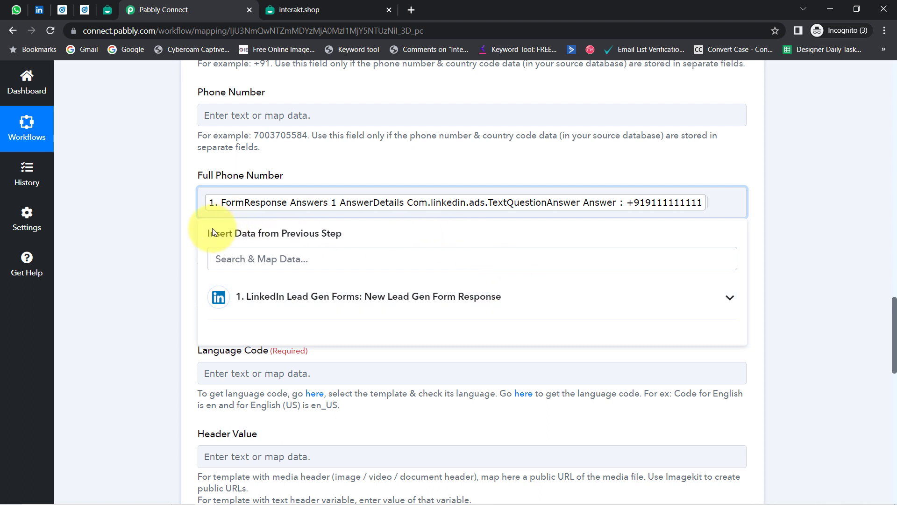
pyautogui.click(160, 228)
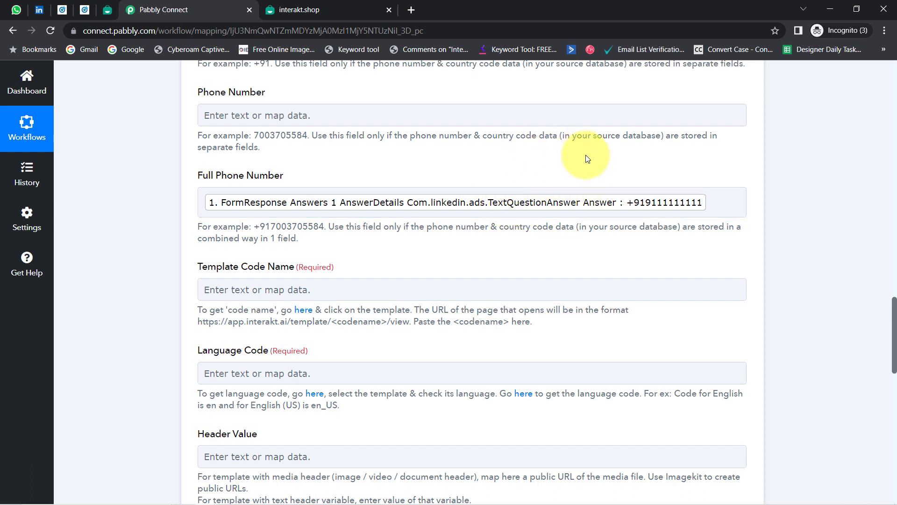
pyautogui.click(652, 202)
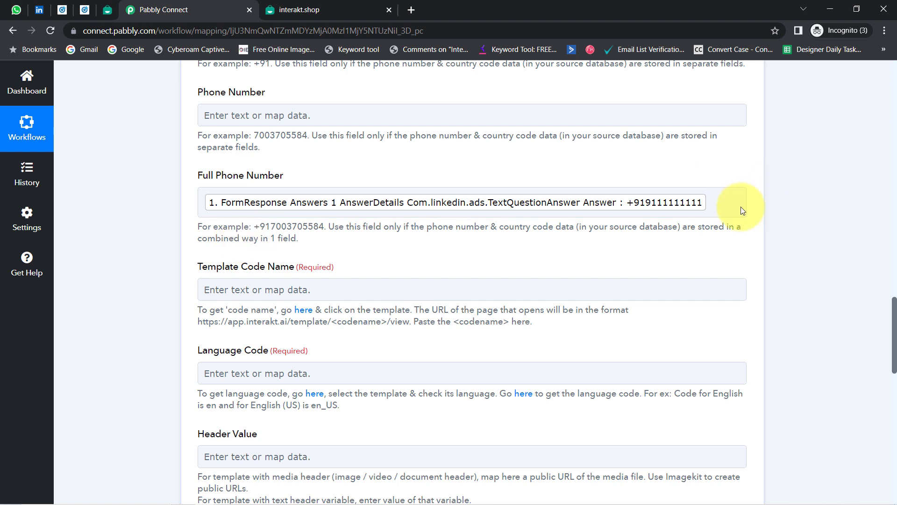
pyautogui.click(729, 204)
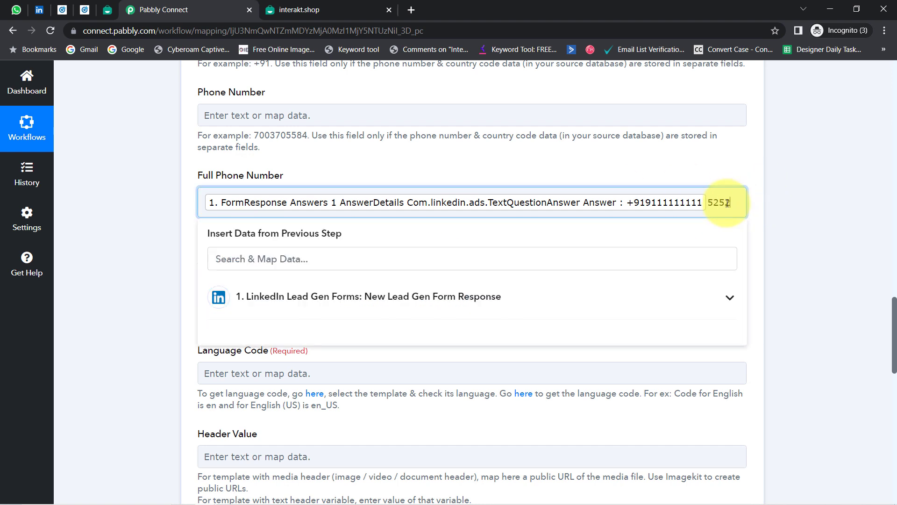
pyautogui.write('5')
pyautogui.press('BackSpace')
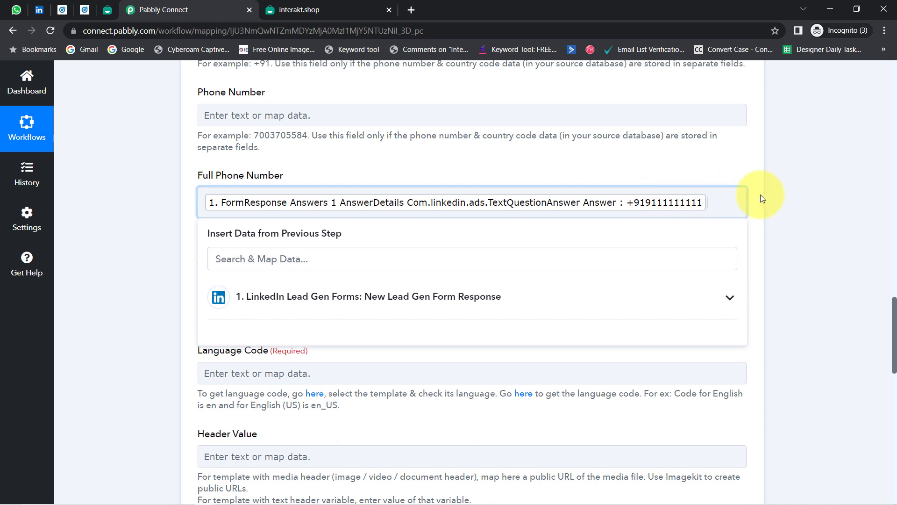
pyautogui.click(889, 307)
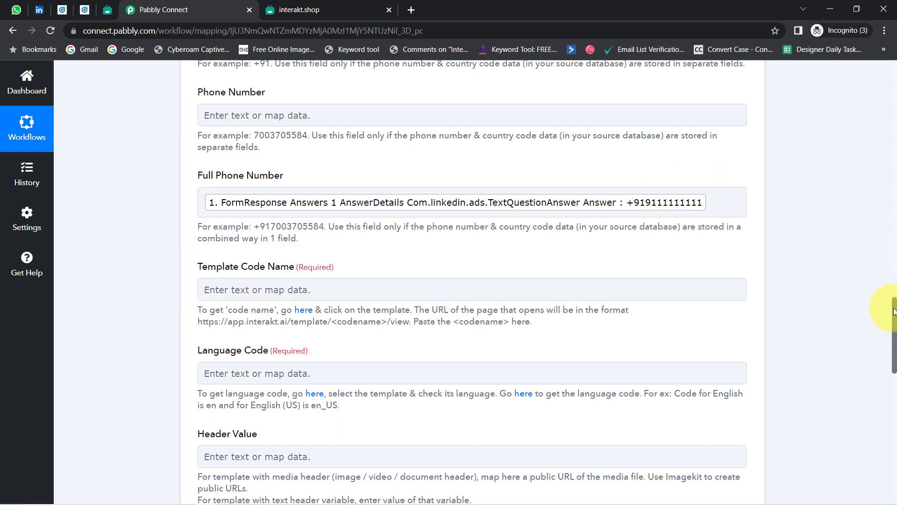
# - Switch from the Template Code Name field to Interakt and open its list of active WhatsApp templates
pyautogui.moveTo(892, 310); pyautogui.dragTo(895, 332)
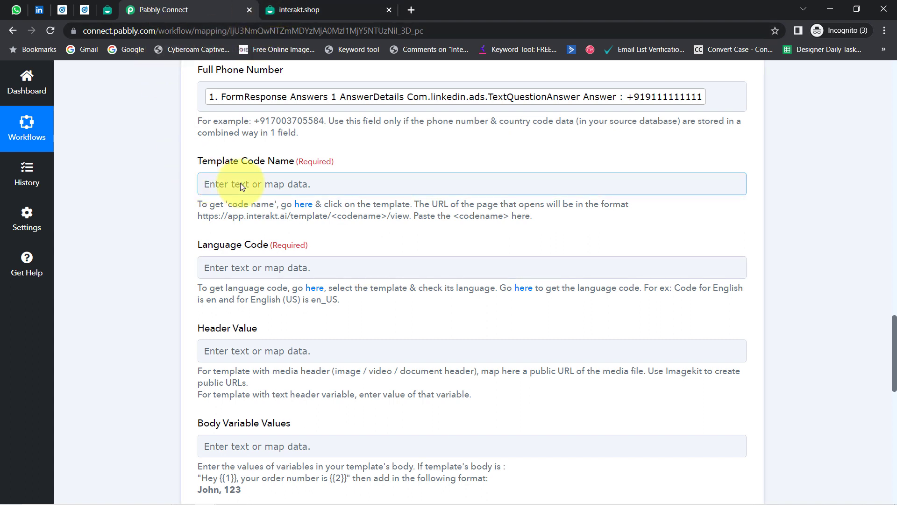
pyautogui.click(111, 11)
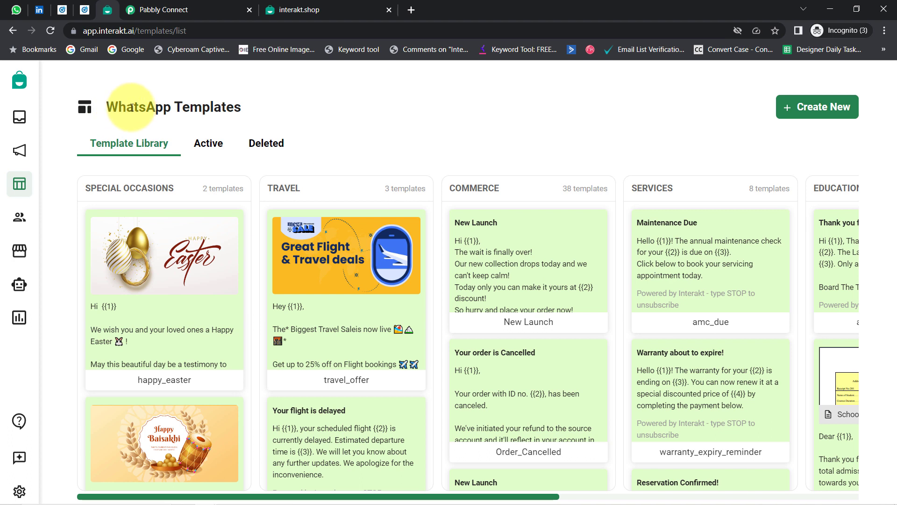
pyautogui.moveTo(117, 110); pyautogui.dragTo(210, 107)
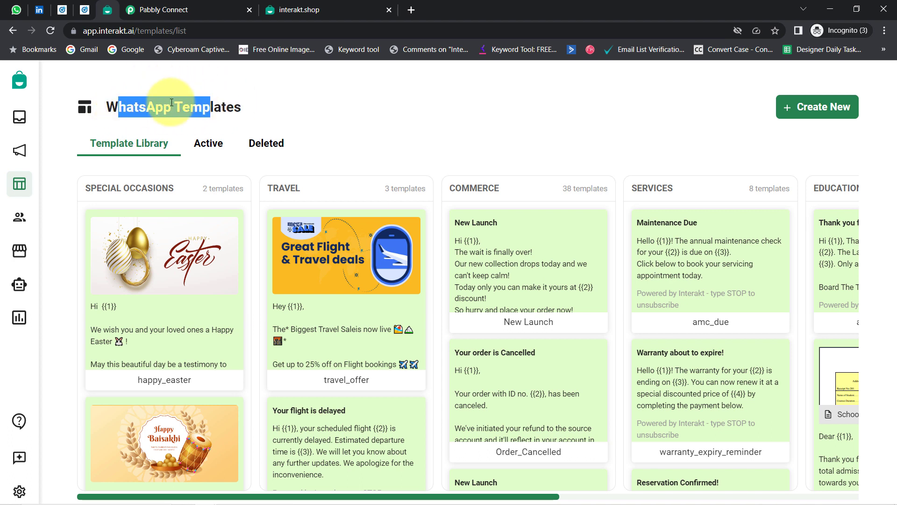
pyautogui.click(217, 148)
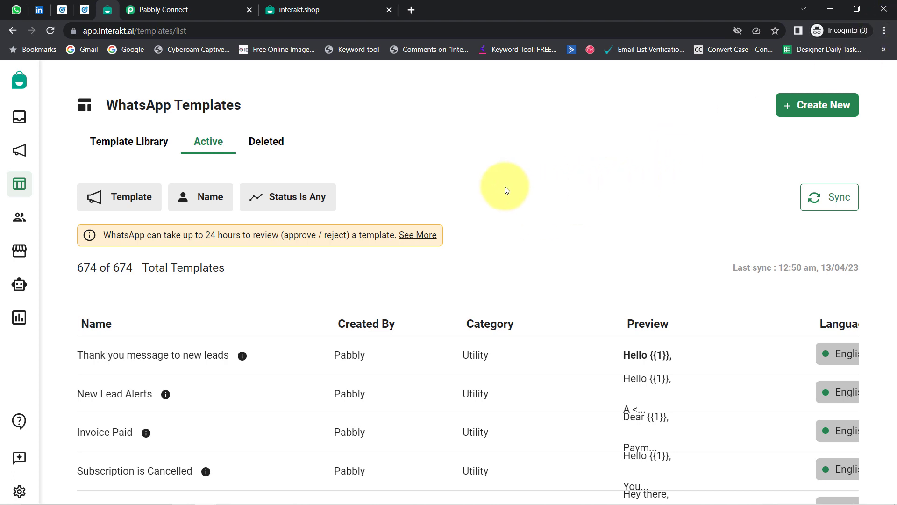
pyautogui.scroll(-1, 506, 190)
pyautogui.scroll(-1, 292, 183)
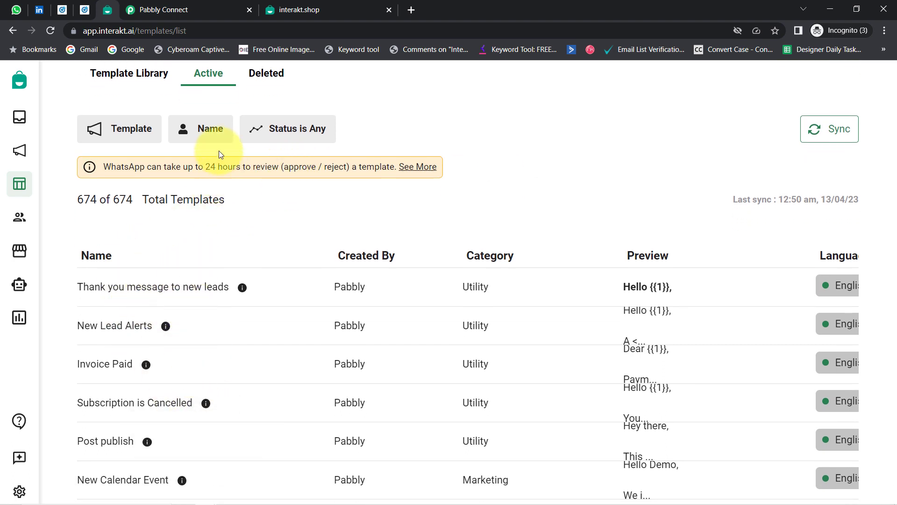
# - Reduce the browser page zoom to 100% for the WhatsApp template list
pyautogui.click(260, 129)
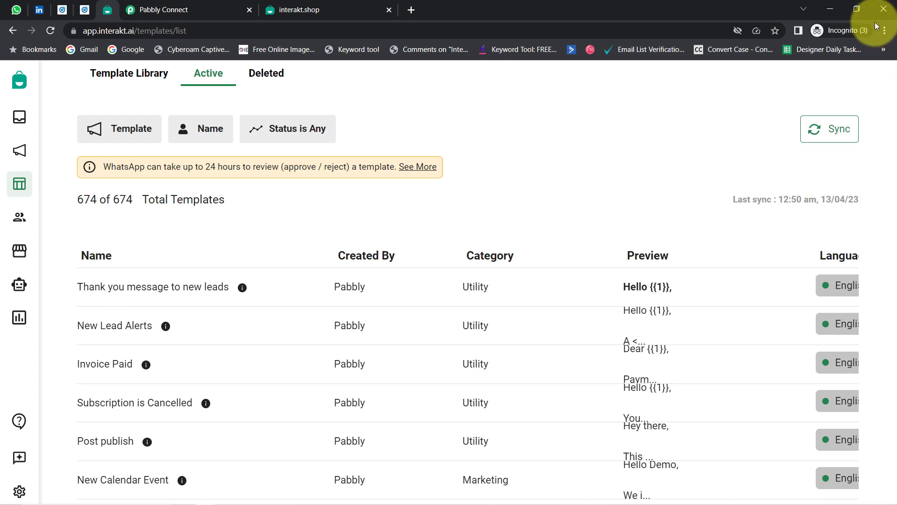
pyautogui.click(885, 30)
pyautogui.click(803, 128)
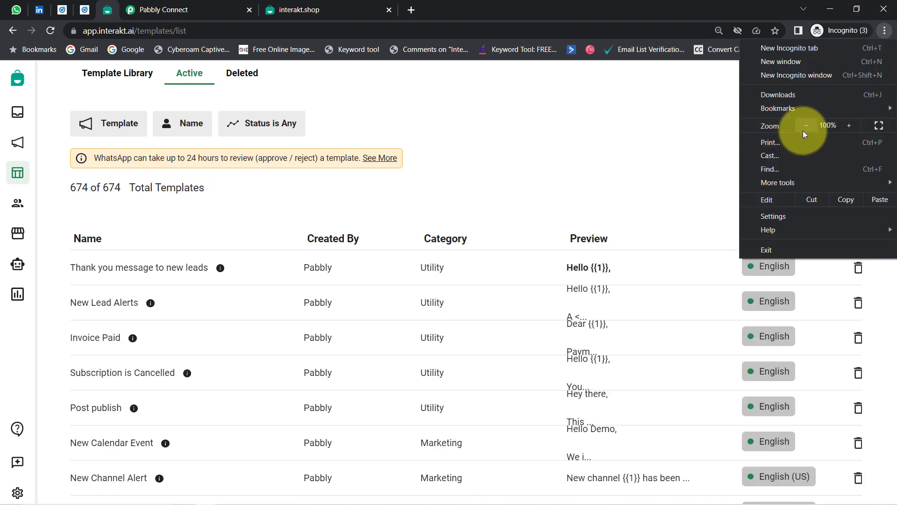
pyautogui.click(705, 172)
pyautogui.click(736, 140)
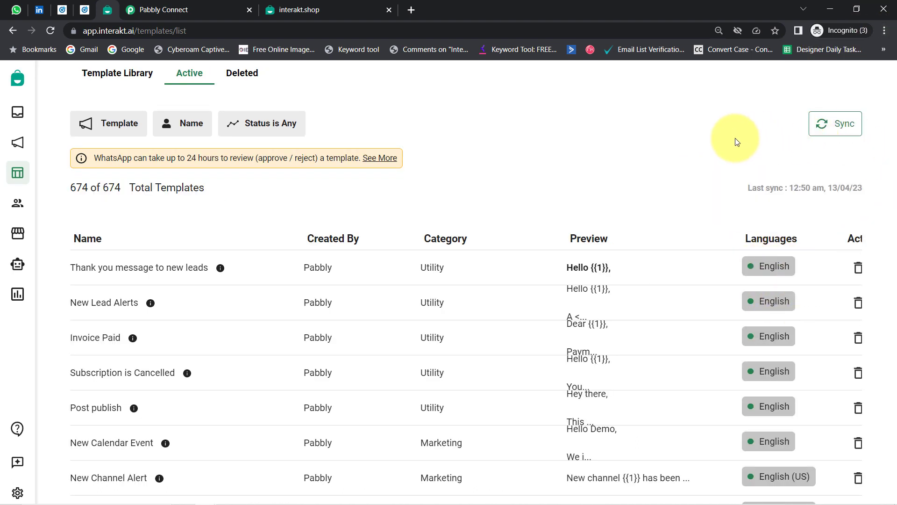
# - Look through the active WhatsApp templates at 90% page zoom, including their categories, previews and languages
pyautogui.scroll(-2, 738, 257)
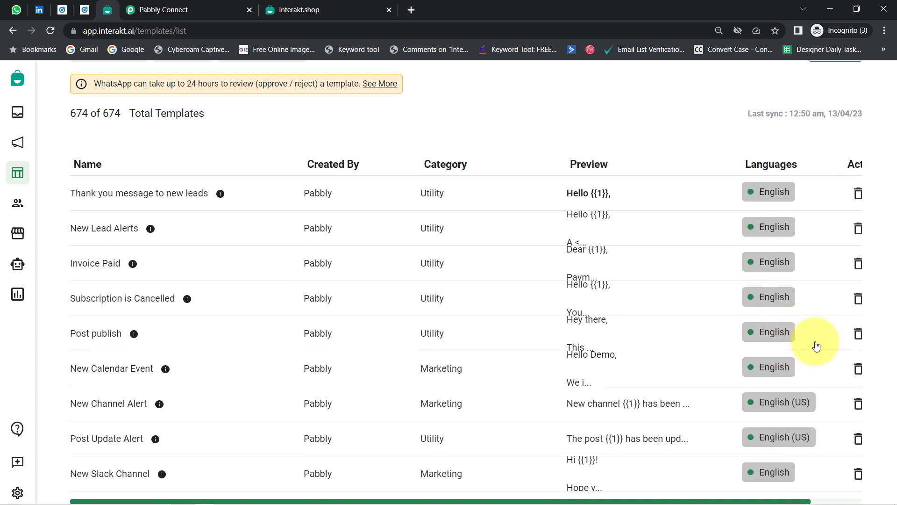
pyautogui.click(885, 31)
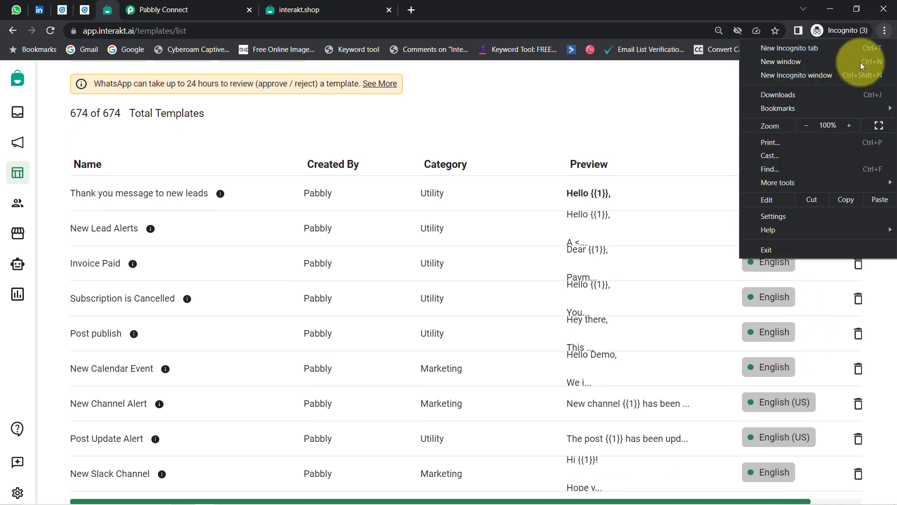
pyautogui.click(803, 130)
pyautogui.click(651, 136)
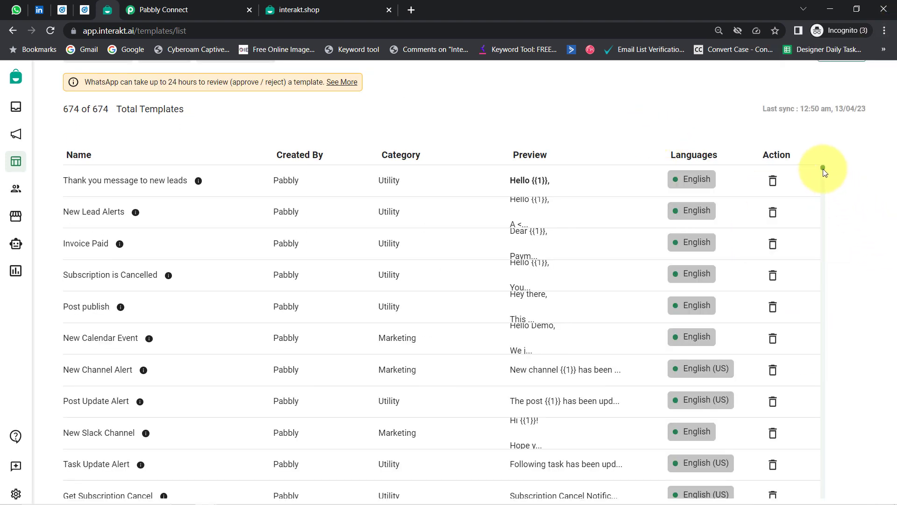
pyautogui.scroll(-10, 821, 174)
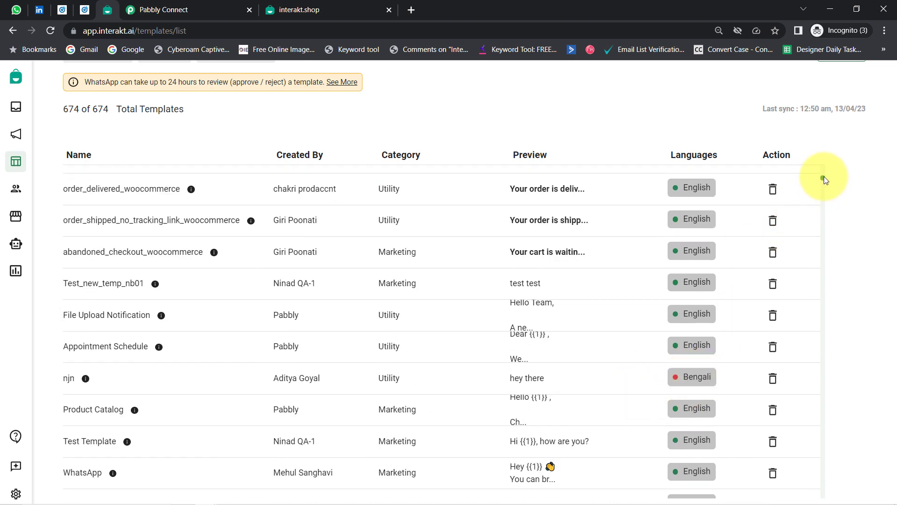
pyautogui.moveTo(824, 176); pyautogui.dragTo(823, 166)
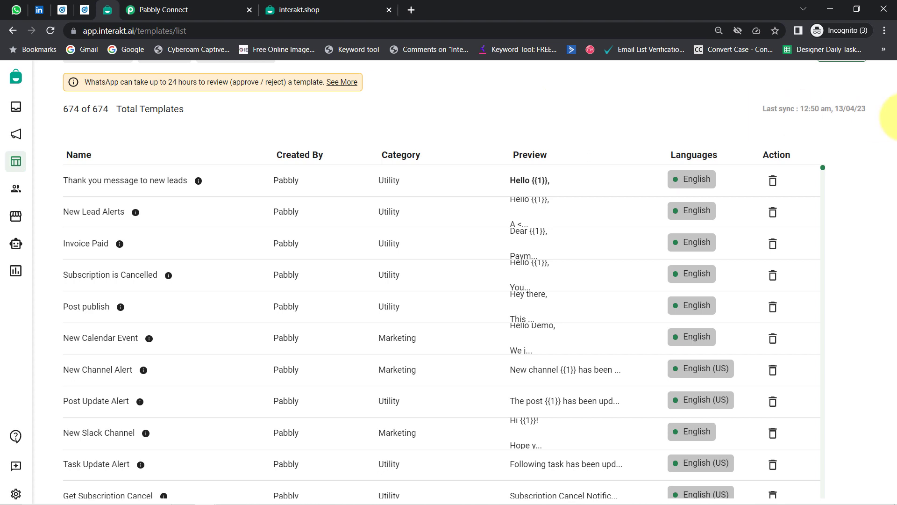
pyautogui.scroll(1, 509, 115)
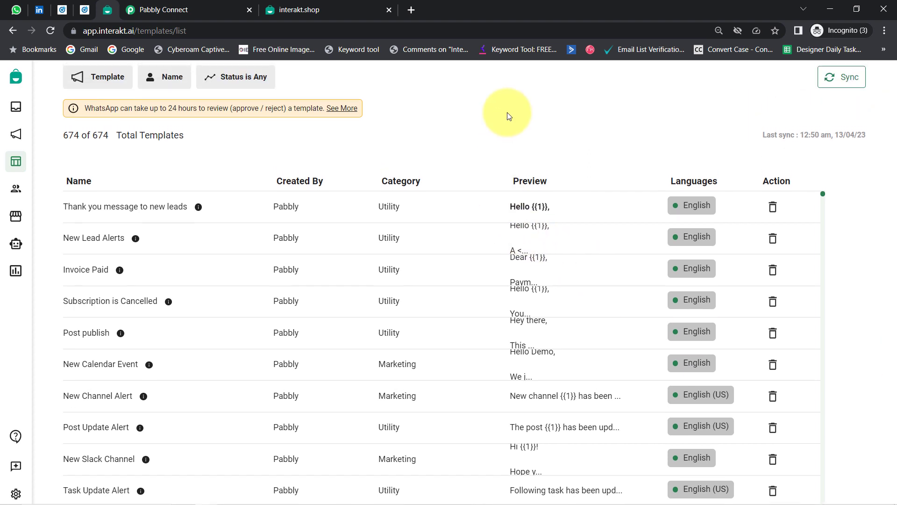
pyautogui.scroll(2, 509, 116)
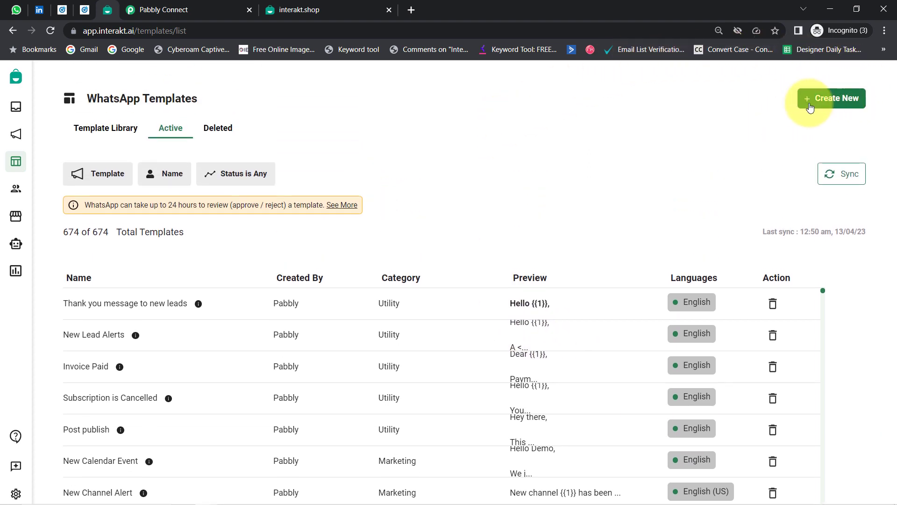
# - Return the page zoom to 100% and open the "Thank you message to new leads" template
pyautogui.click(885, 32)
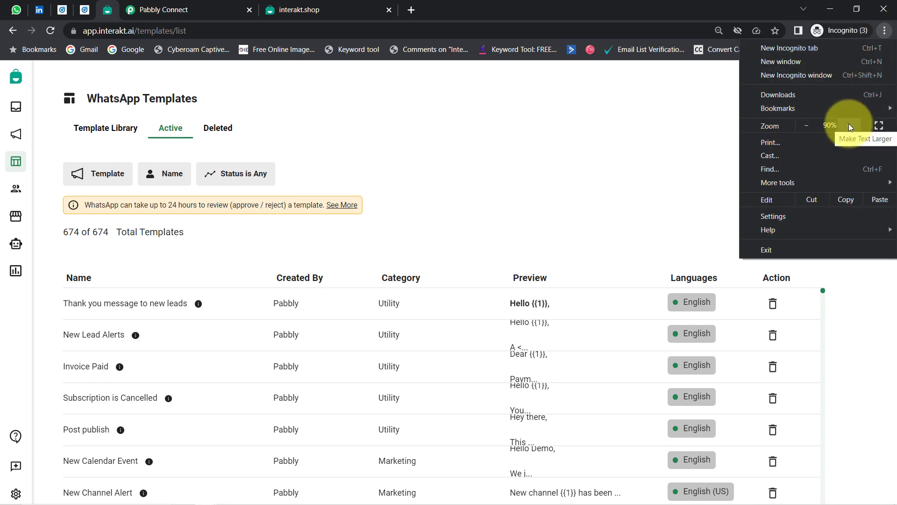
pyautogui.click(849, 125)
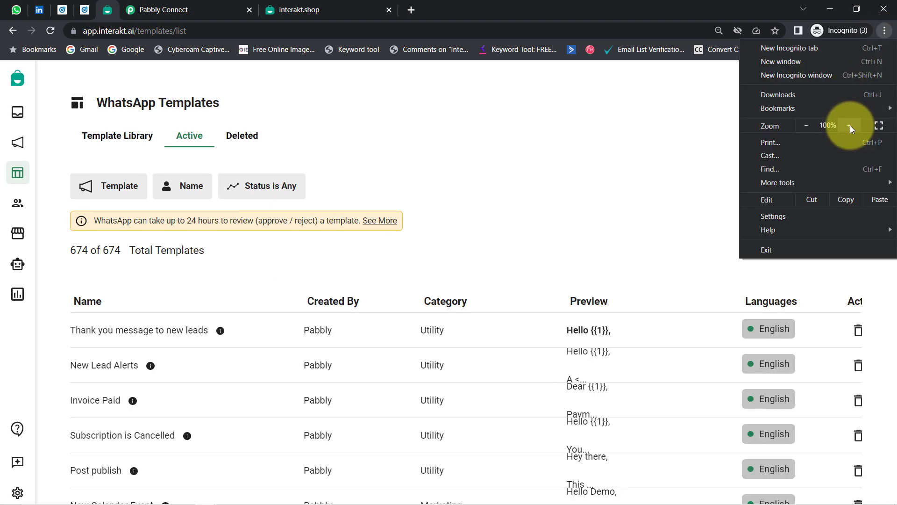
pyautogui.click(466, 195)
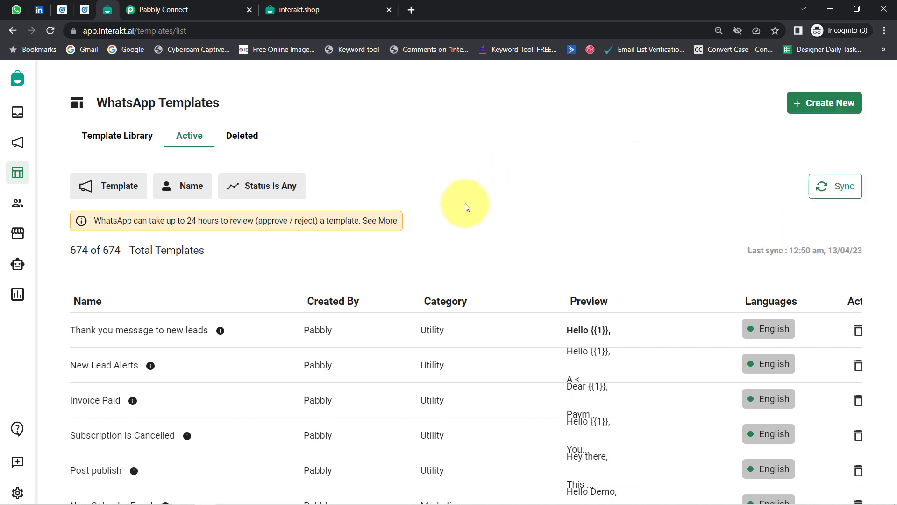
pyautogui.click(134, 336)
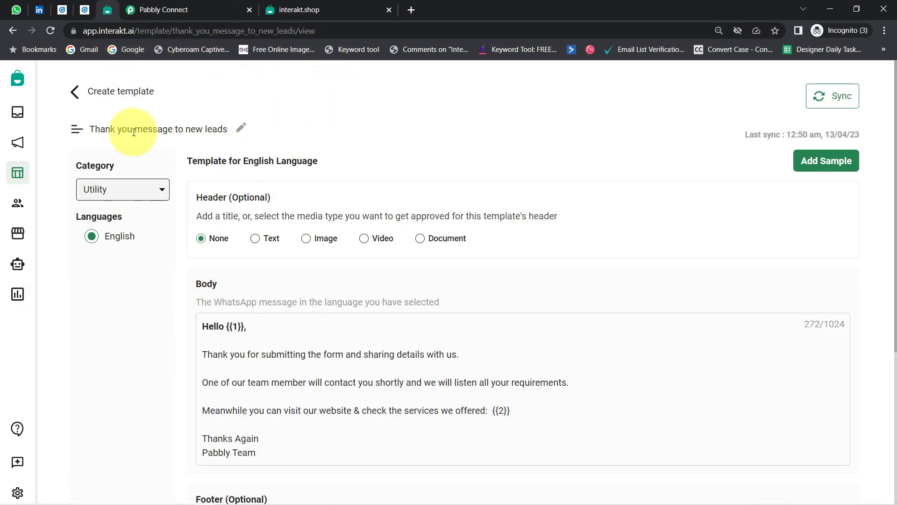
# - Review the template's name and the media types offered for its optional header
pyautogui.moveTo(94, 130); pyautogui.dragTo(209, 134)
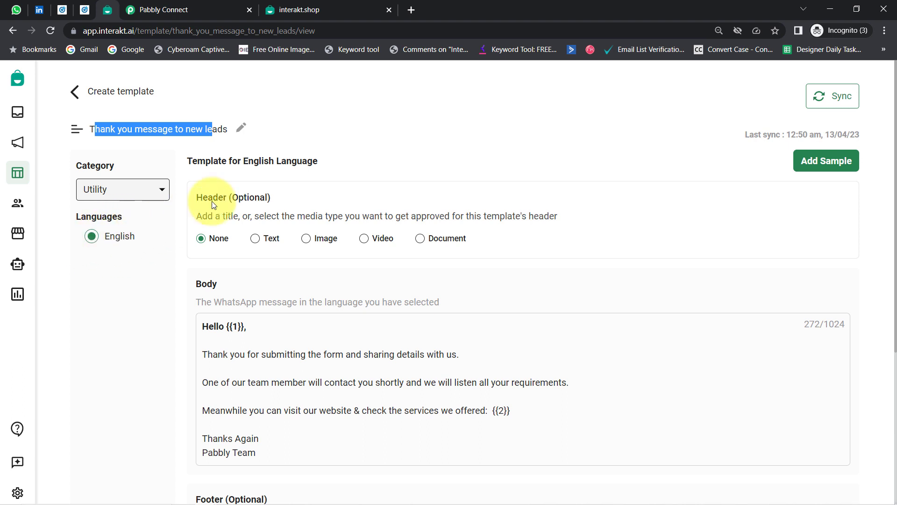
pyautogui.moveTo(202, 198); pyautogui.dragTo(275, 204)
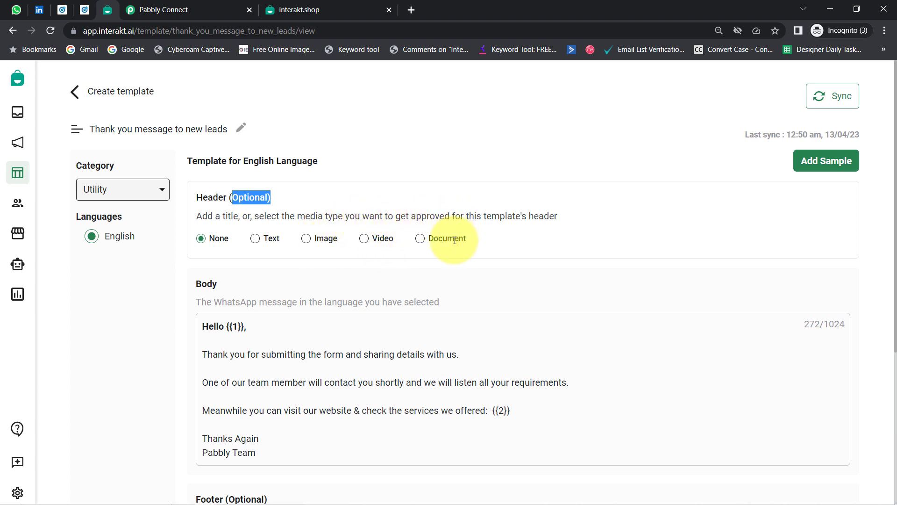
pyautogui.doubleClick(210, 196)
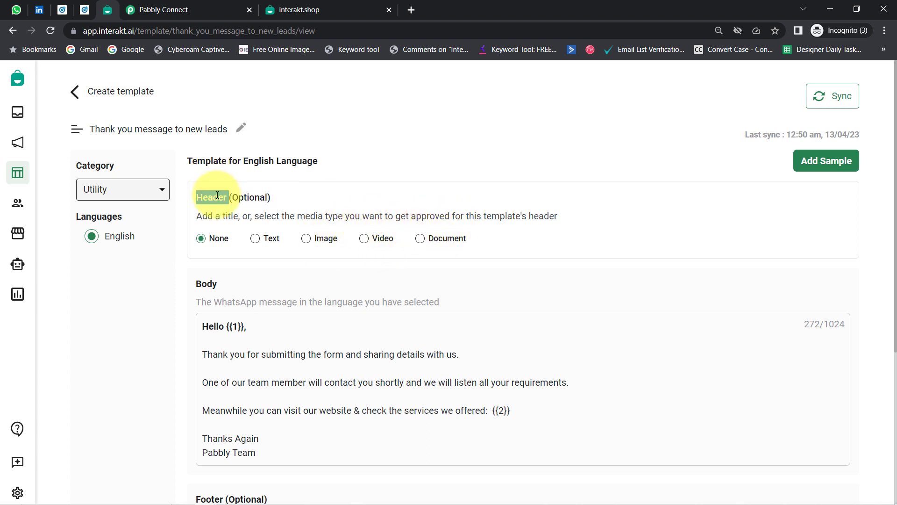
pyautogui.scroll(-3, 883, 205)
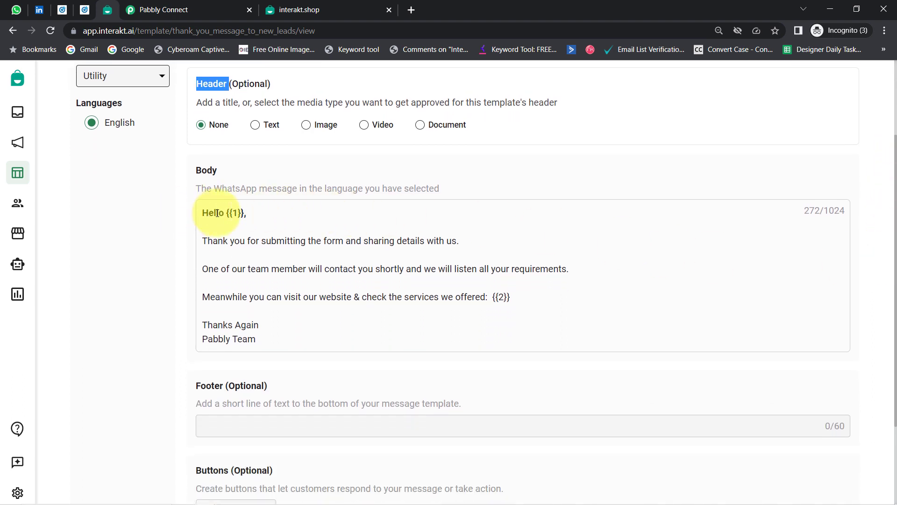
# - Read the template's message body and examine where the variables {{1}} and {{2}} are placed
pyautogui.moveTo(216, 213); pyautogui.dragTo(279, 339)
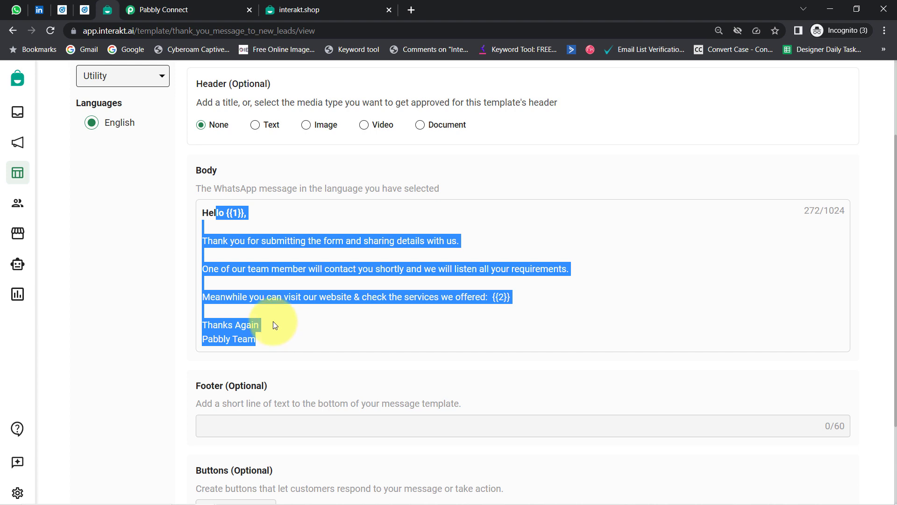
pyautogui.click(274, 325)
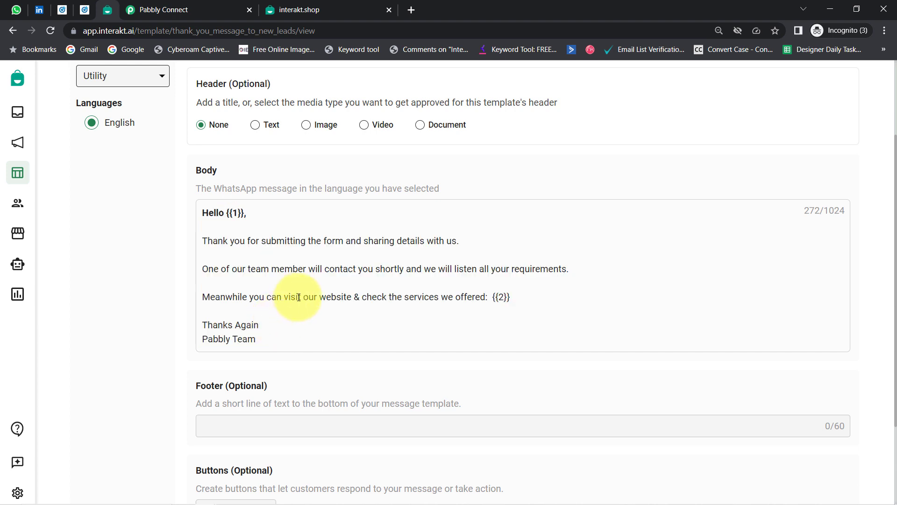
pyautogui.moveTo(214, 213); pyautogui.dragTo(270, 343)
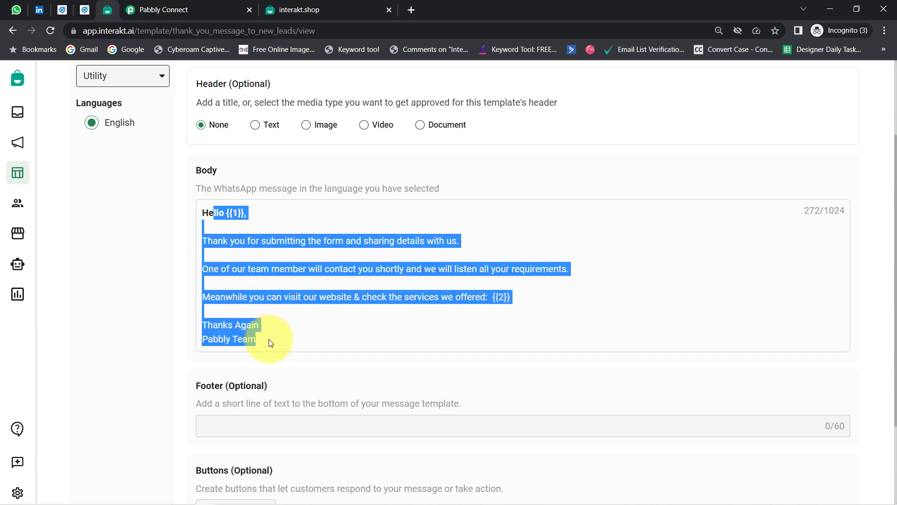
pyautogui.click(269, 342)
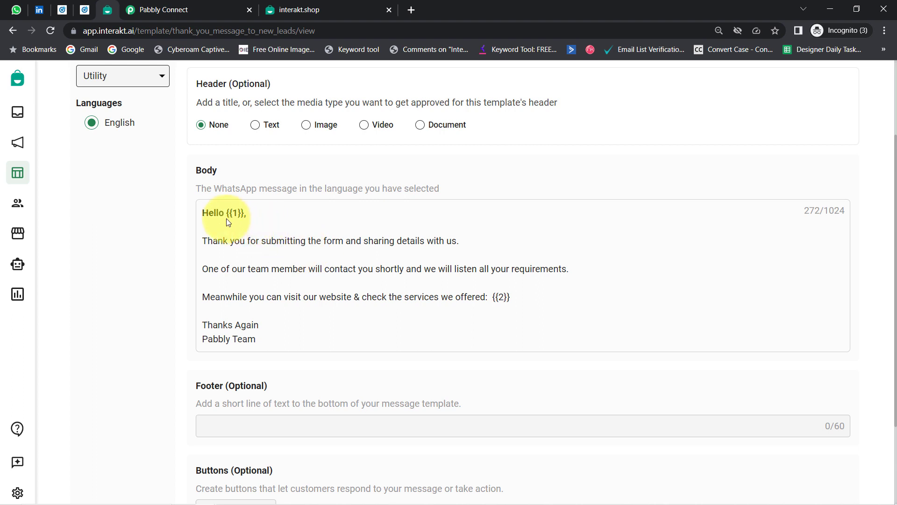
pyautogui.moveTo(228, 213); pyautogui.dragTo(244, 213)
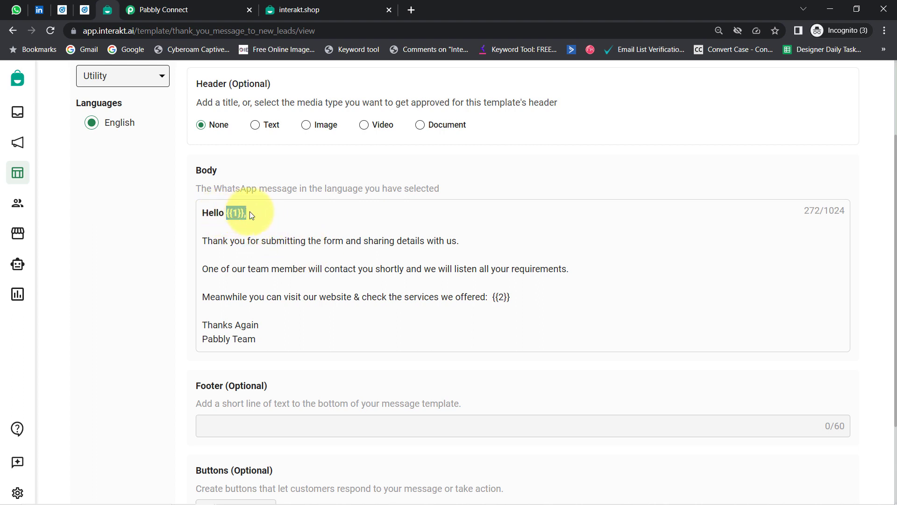
pyautogui.moveTo(492, 297); pyautogui.dragTo(519, 301)
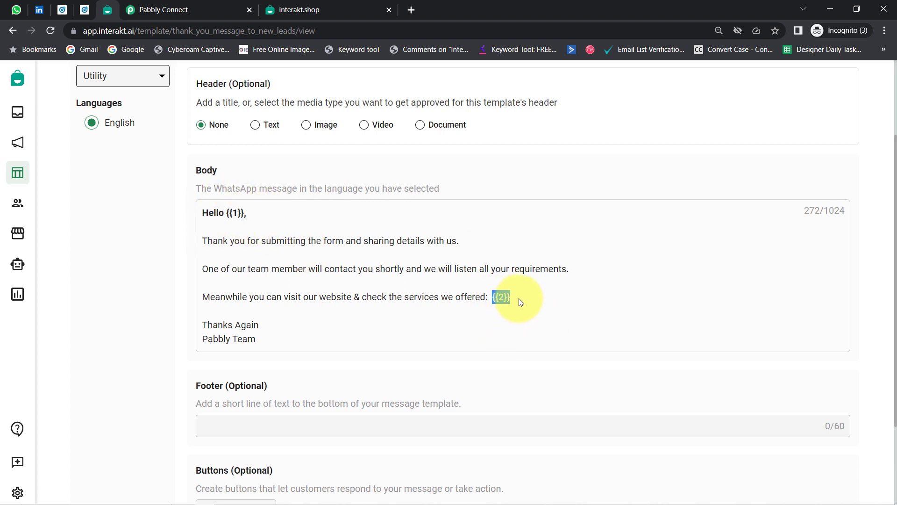
pyautogui.click(427, 274)
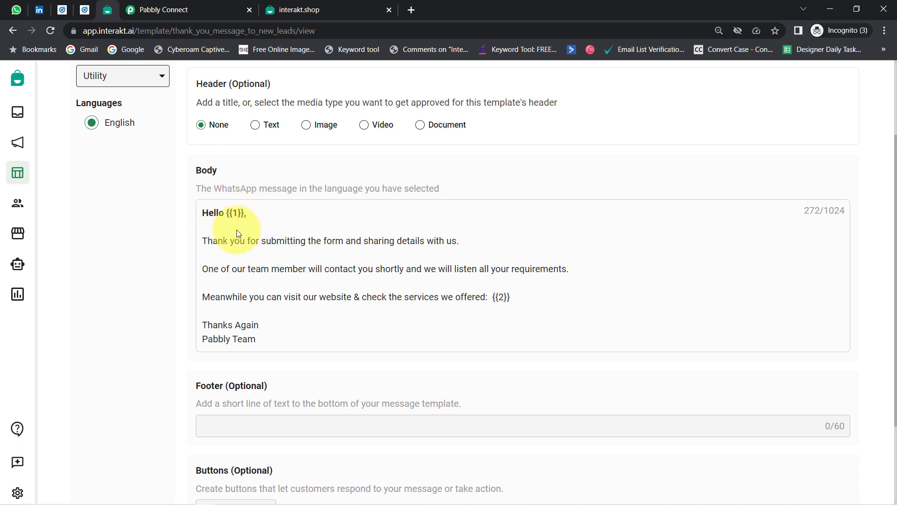
pyautogui.moveTo(225, 211); pyautogui.dragTo(260, 212)
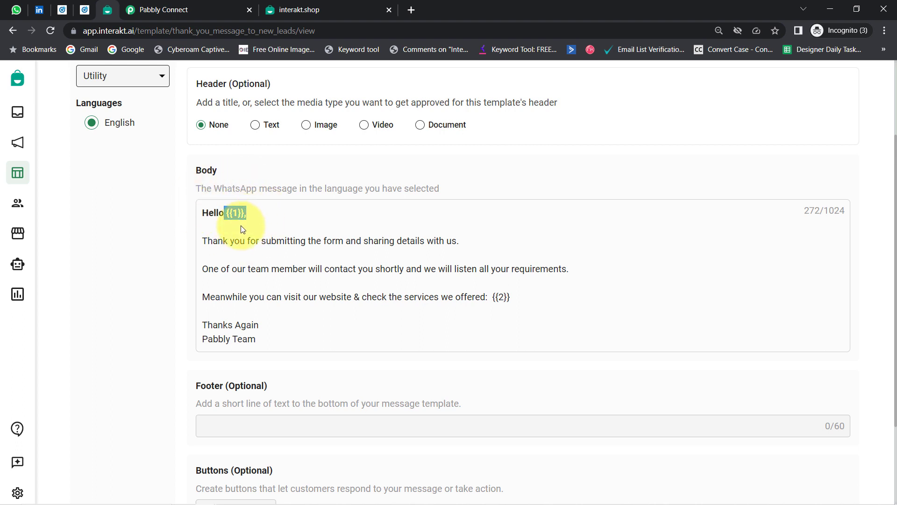
# - Check the template's footer, buttons and approval status, and examine the end of its page address
pyautogui.scroll(-1, 881, 250)
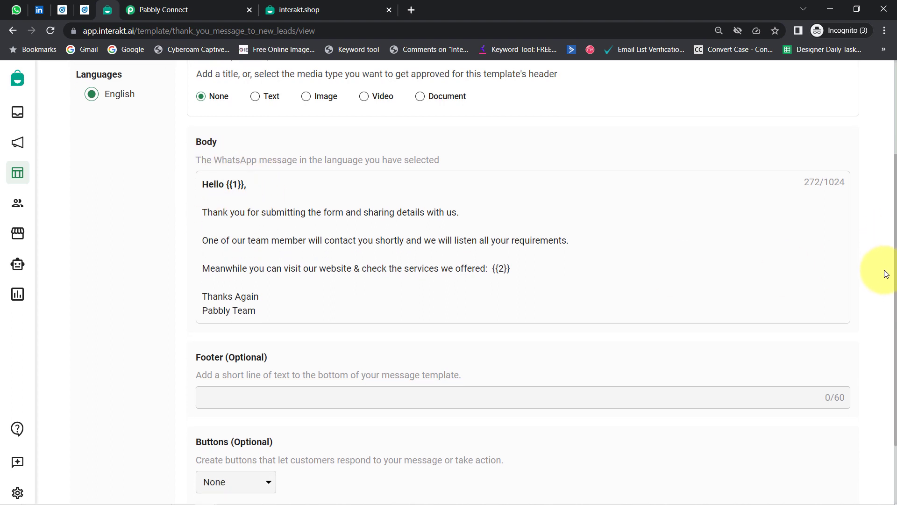
pyautogui.scroll(-2, 885, 299)
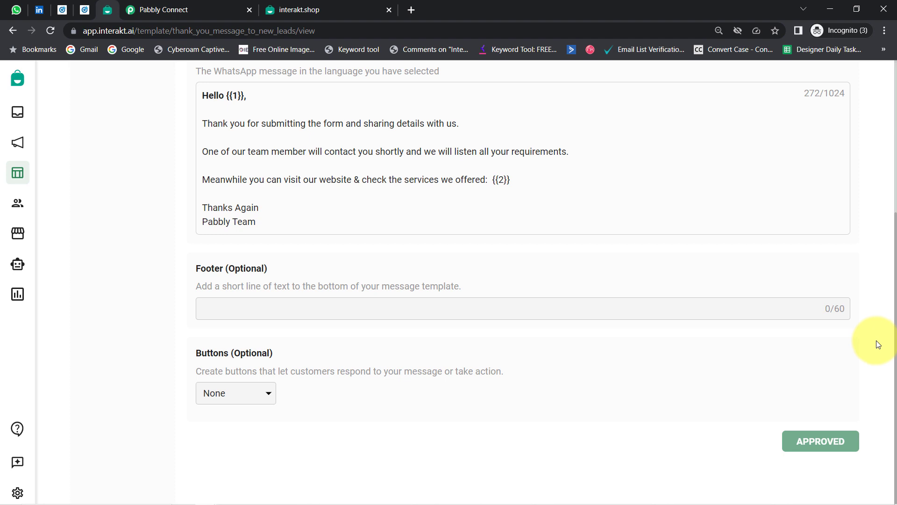
pyautogui.scroll(3, 878, 344)
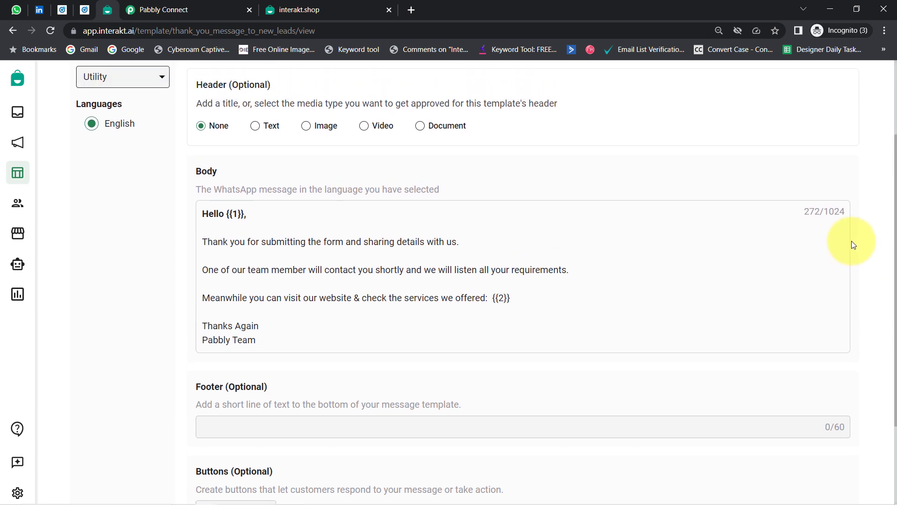
pyautogui.scroll(1, 853, 245)
pyautogui.moveTo(303, 31); pyautogui.dragTo(327, 37)
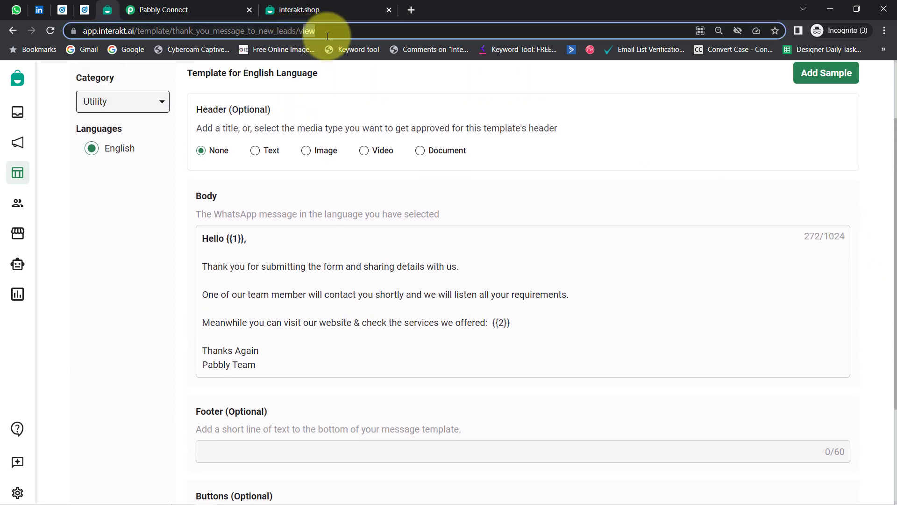
pyautogui.click(147, 245)
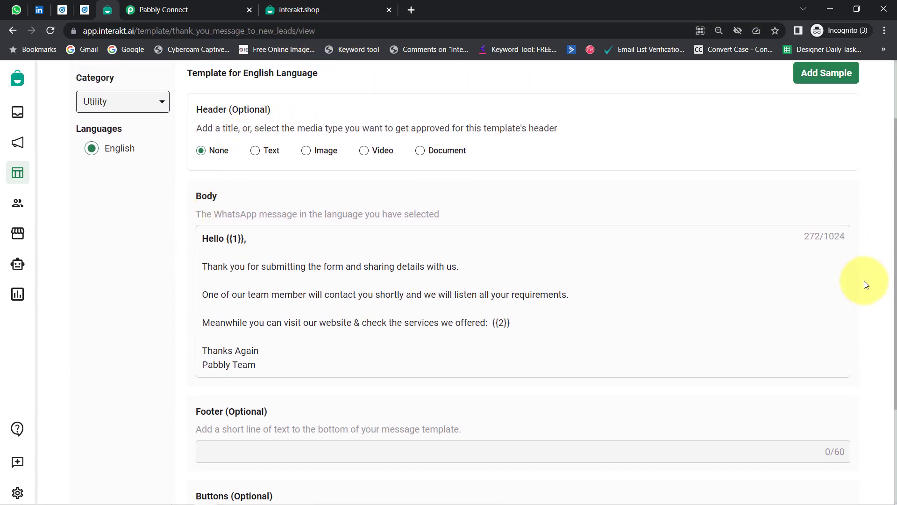
# - Recheck the {{1}} variable in the greeting of the template body
pyautogui.scroll(-1, 884, 293)
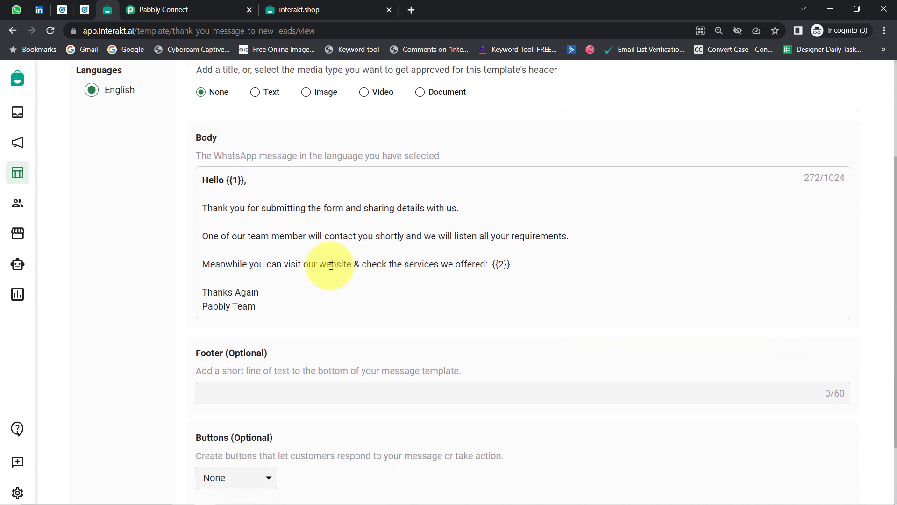
pyautogui.moveTo(229, 179); pyautogui.dragTo(270, 184)
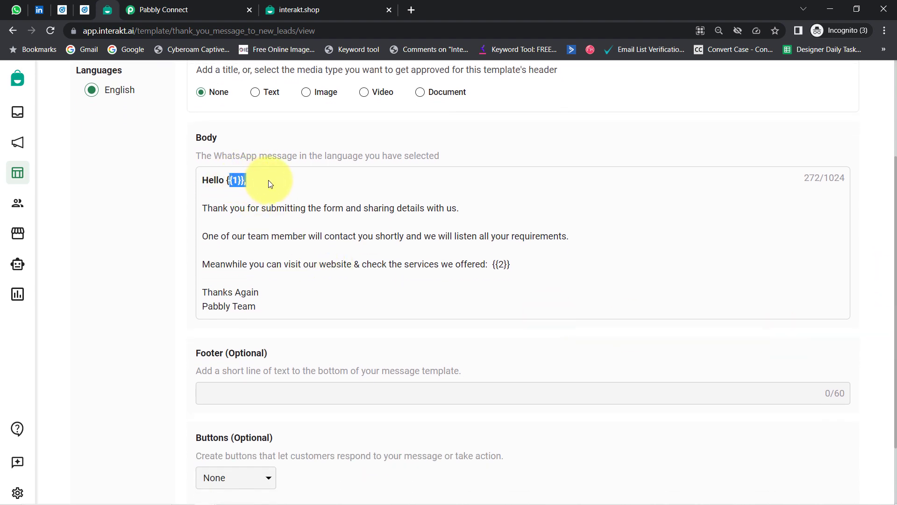
pyautogui.click(153, 251)
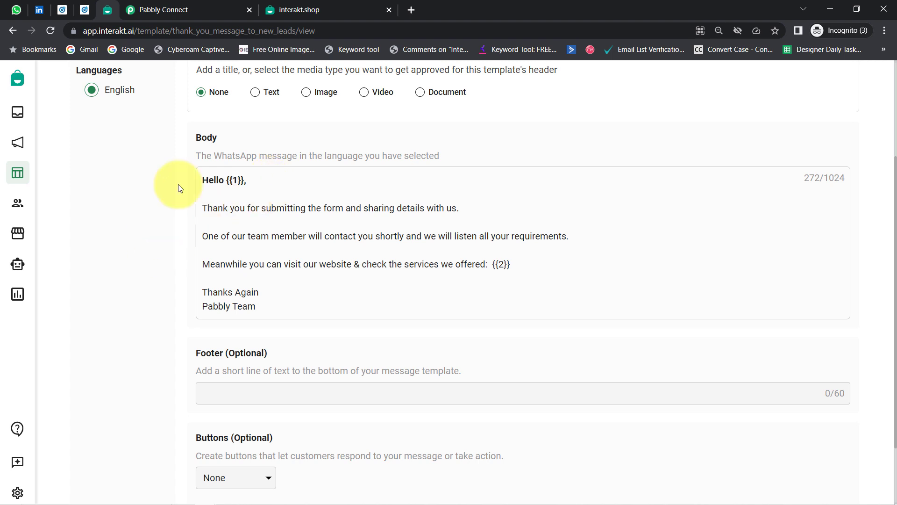
pyautogui.scroll(1, 894, 308)
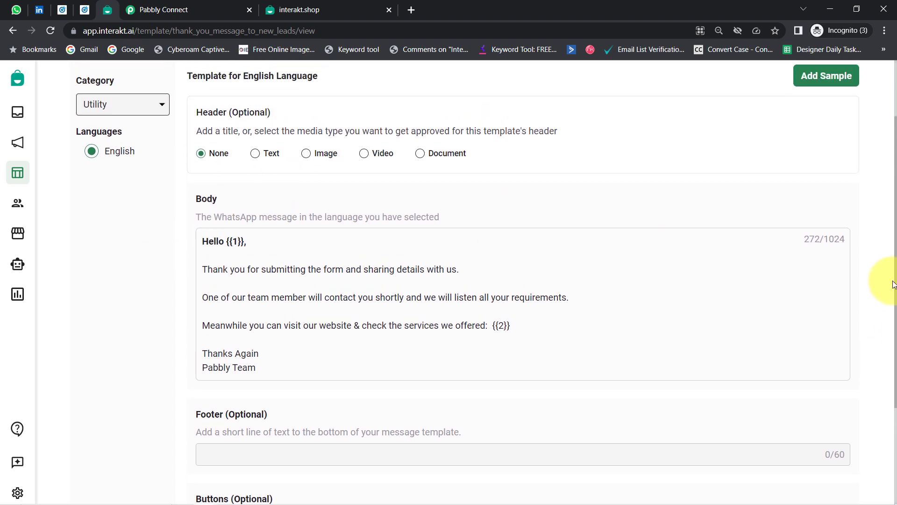
# - Review the template's approval status and the variables {{1}} and {{2}} in its message body
pyautogui.scroll(-3, 892, 287)
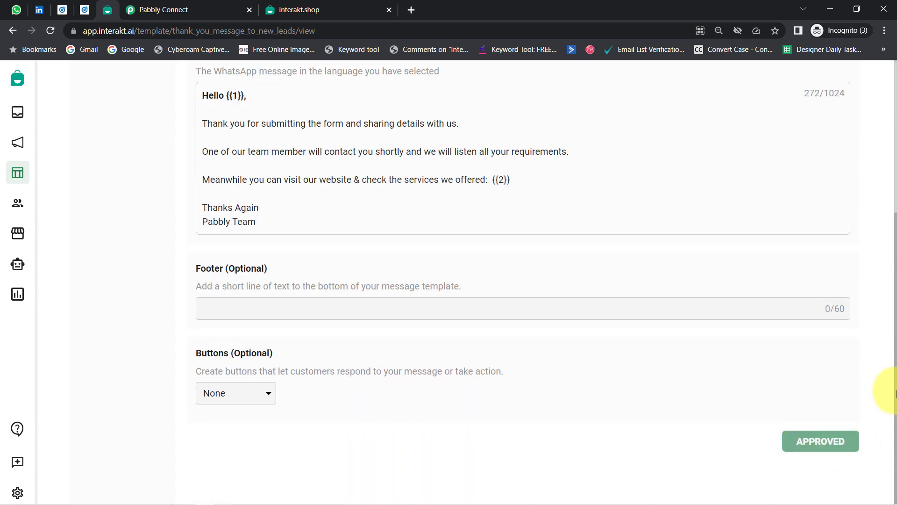
pyautogui.scroll(5, 894, 393)
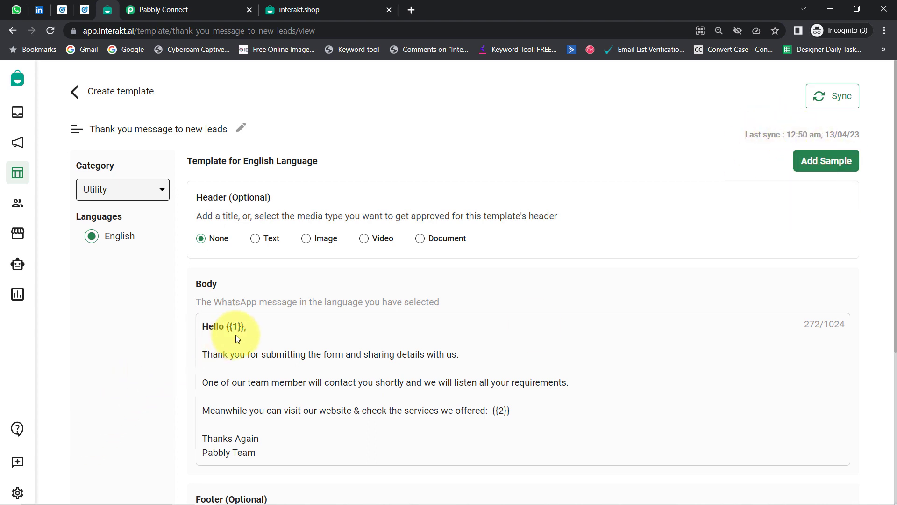
pyautogui.moveTo(247, 327); pyautogui.dragTo(219, 326)
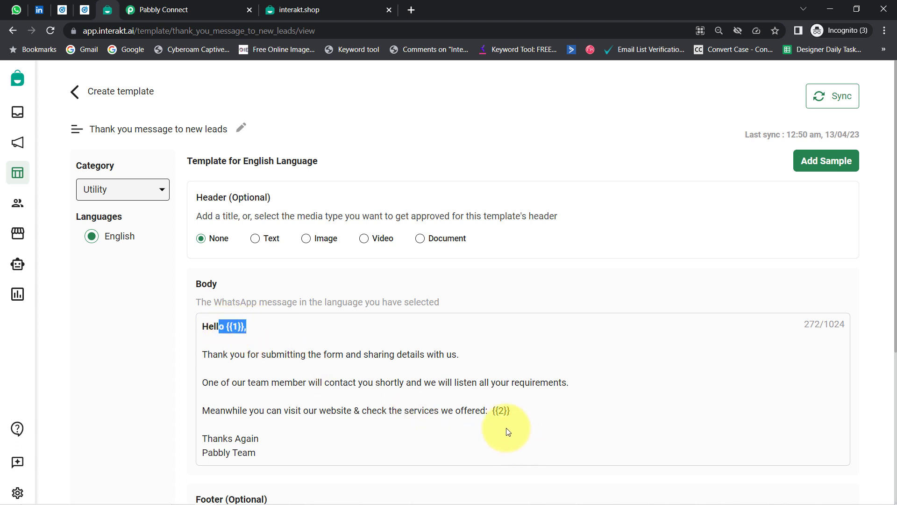
pyautogui.moveTo(487, 411); pyautogui.dragTo(545, 415)
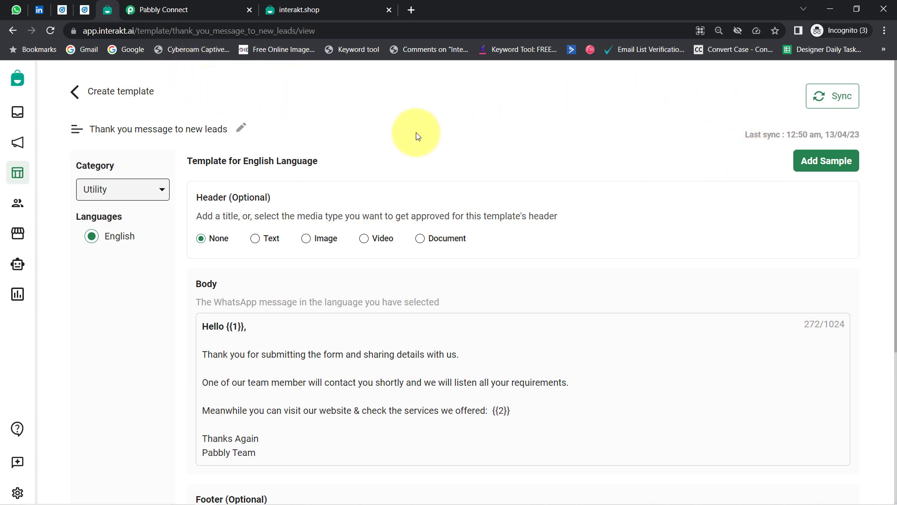
# - Copy the code name thank_you_message_to_new_leads from the template's page address and enter it as the Template Code Name in Pabbly Connect
pyautogui.click(171, 32)
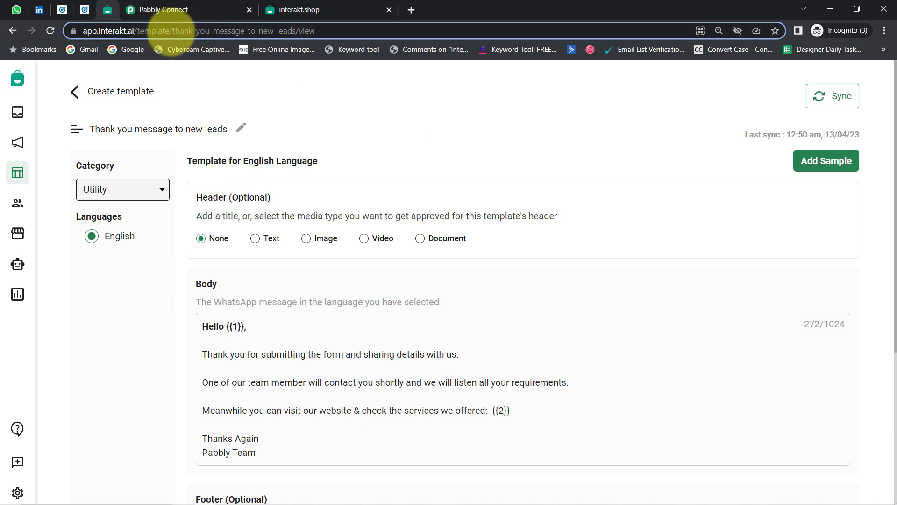
pyautogui.moveTo(200, 30); pyautogui.dragTo(323, 32)
pyautogui.hotkey('ctrl', 'c')
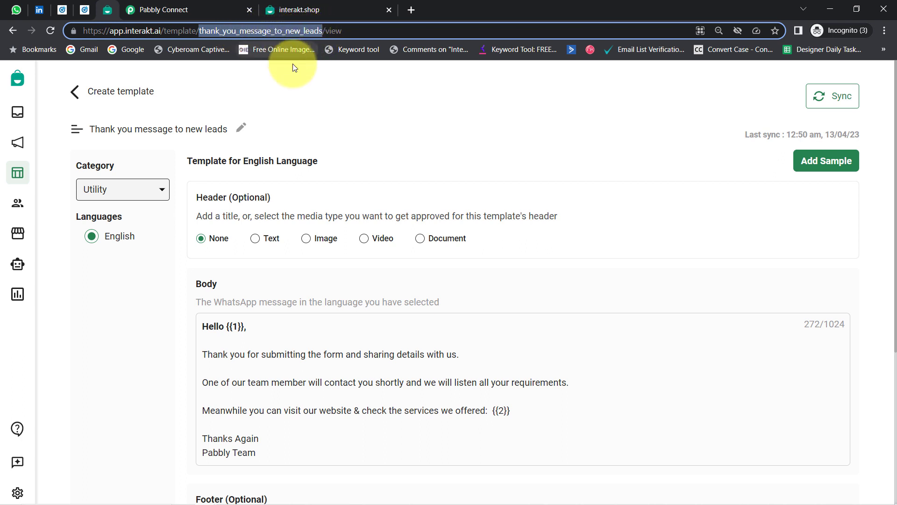
pyautogui.click(171, 6)
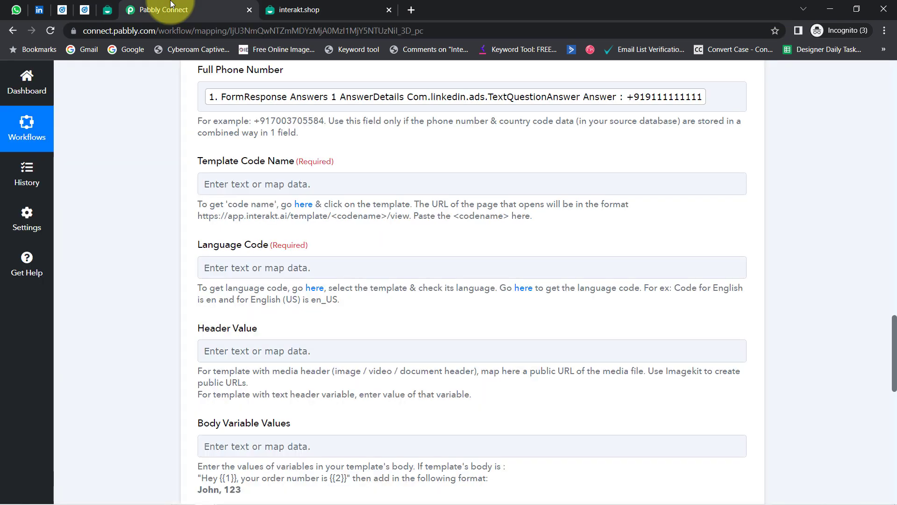
pyautogui.click(221, 184)
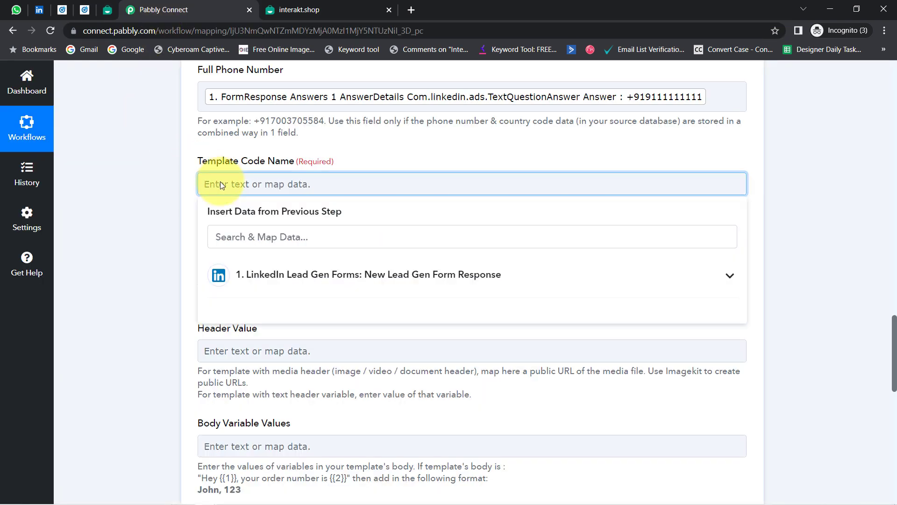
pyautogui.hotkey('ctrl', 'v')
pyautogui.click(164, 150)
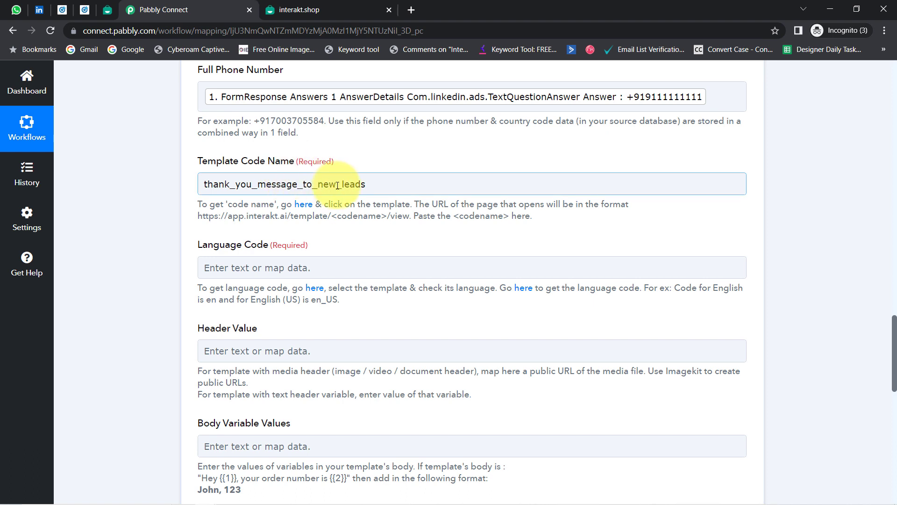
pyautogui.moveTo(356, 184); pyautogui.dragTo(156, 201)
pyautogui.click(128, 212)
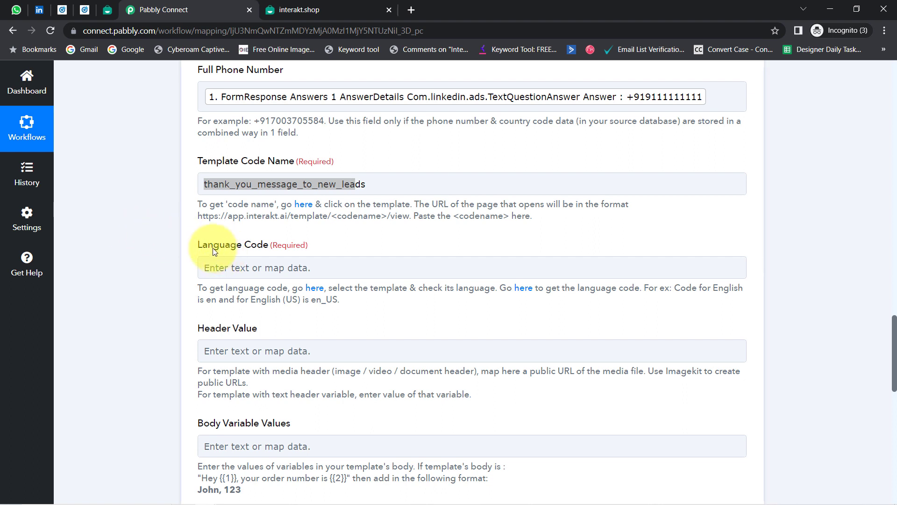
# - Check the template's language in Interakt and set the Language Code to en in Pabbly Connect
pyautogui.scroll(-2, 220, 245)
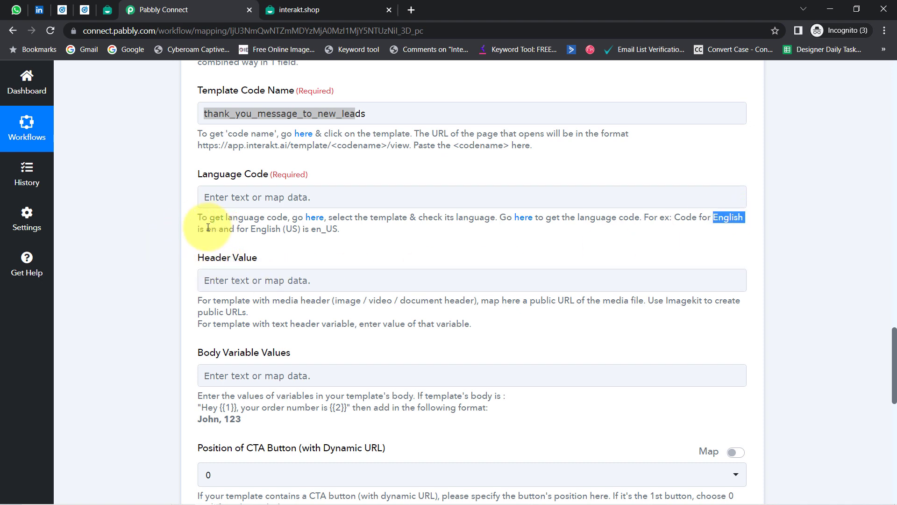
pyautogui.moveTo(207, 228); pyautogui.dragTo(341, 229)
pyautogui.click(281, 6)
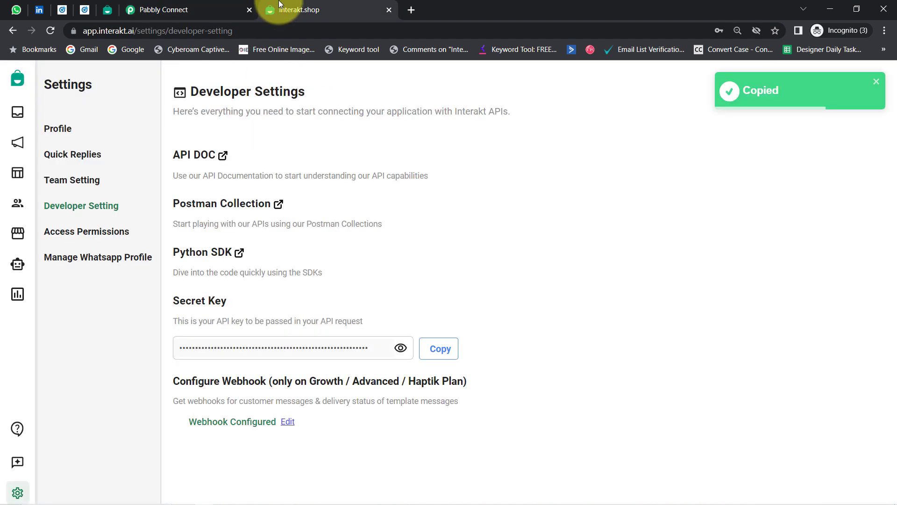
pyautogui.click(108, 9)
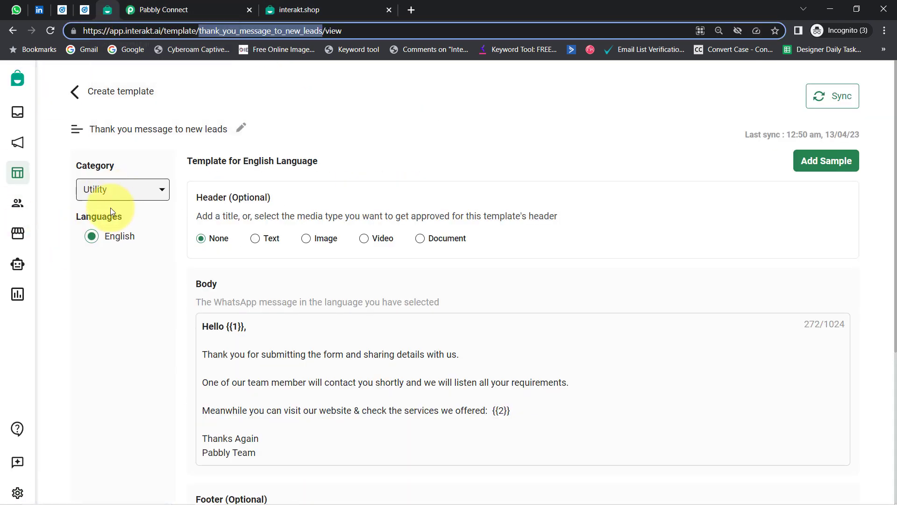
pyautogui.click(389, 10)
pyautogui.click(203, 6)
pyautogui.click(204, 197)
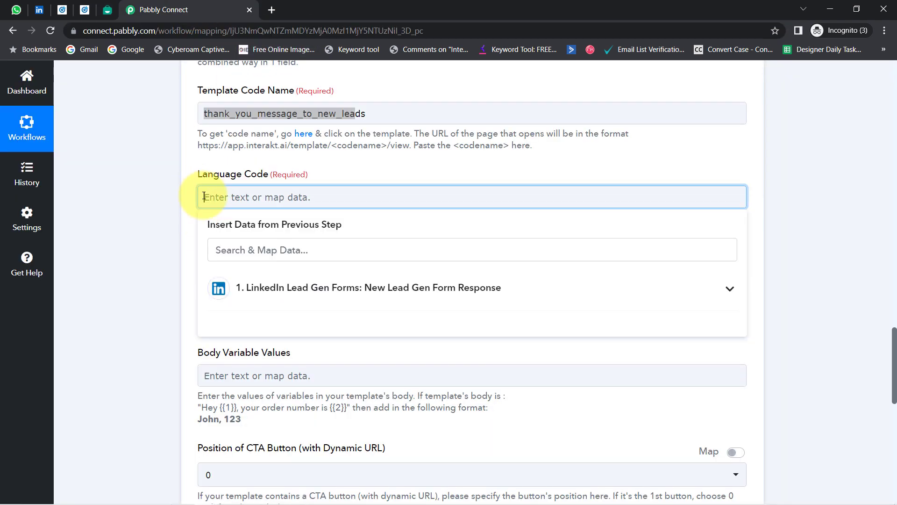
pyautogui.click(160, 234)
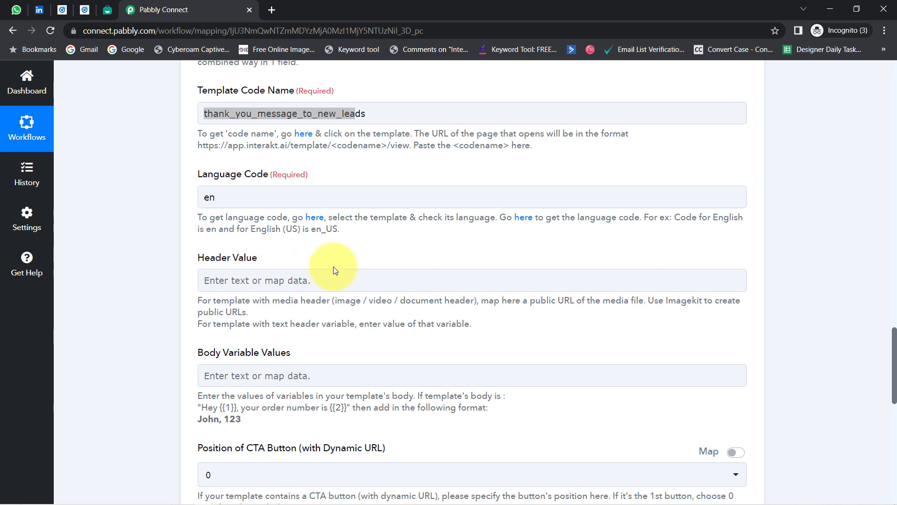
# - Check the template's header type in Interakt to decide whether the Header Value field needs an entry
pyautogui.moveTo(894, 341); pyautogui.dragTo(894, 353)
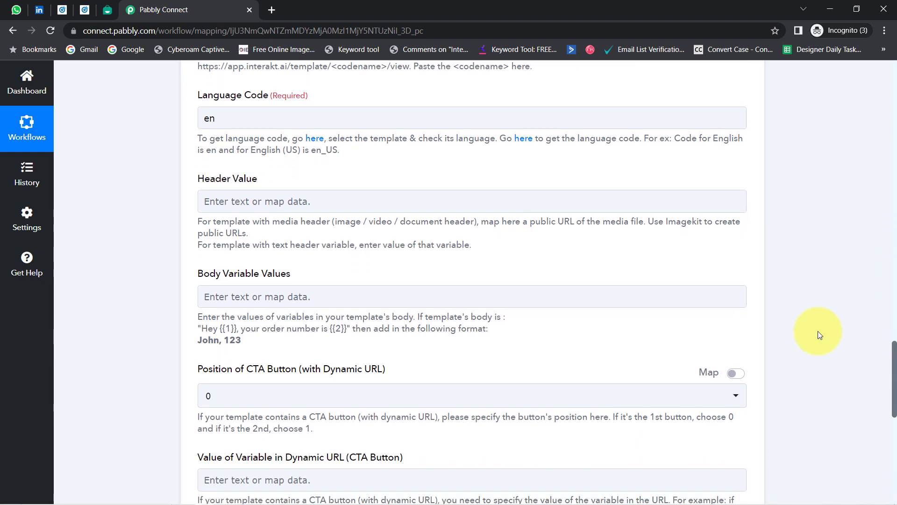
pyautogui.click(111, 16)
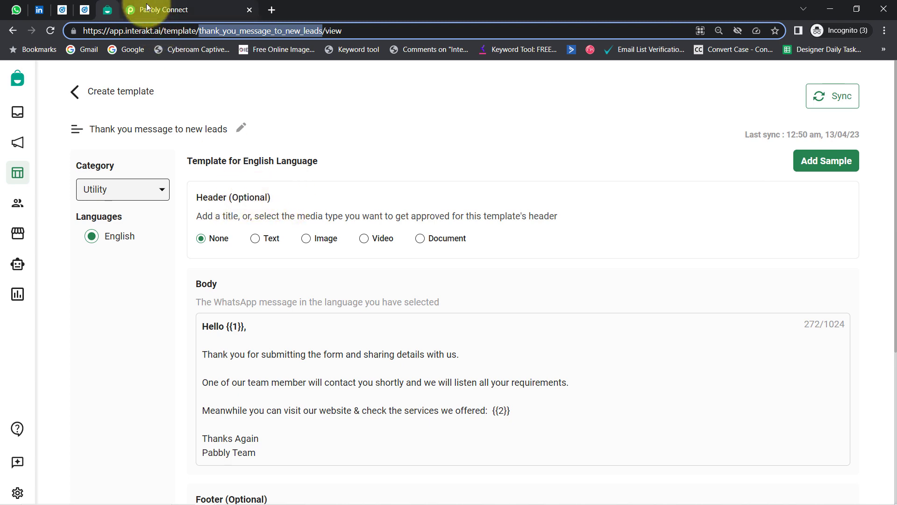
pyautogui.click(178, 9)
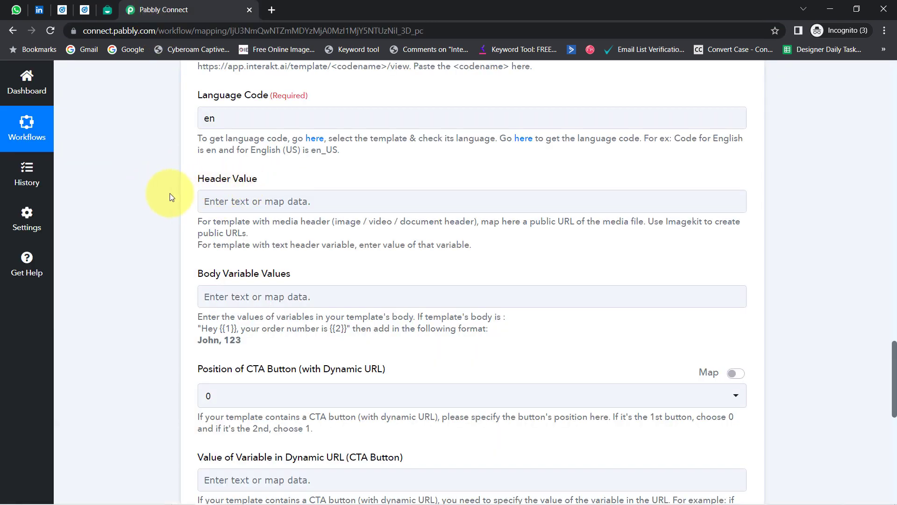
# - Find the Body Variable Values field and examine variable {{1}} in the Interakt template's greeting
pyautogui.scroll(-2, 170, 193)
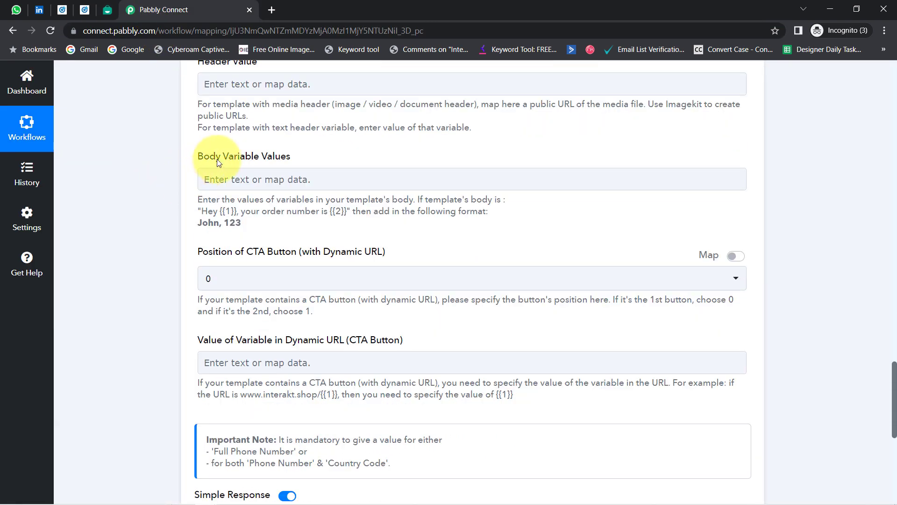
pyautogui.click(290, 173)
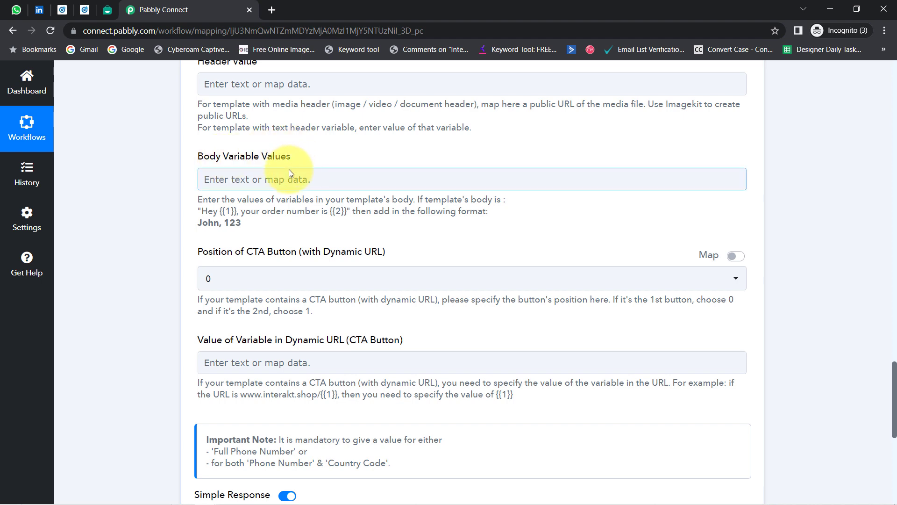
pyautogui.click(107, 10)
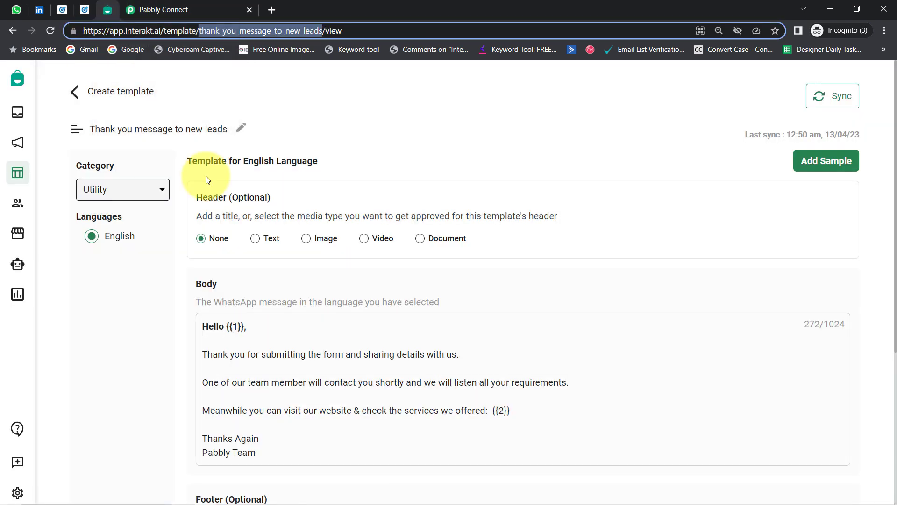
pyautogui.moveTo(209, 326); pyautogui.dragTo(247, 327)
pyautogui.click(884, 30)
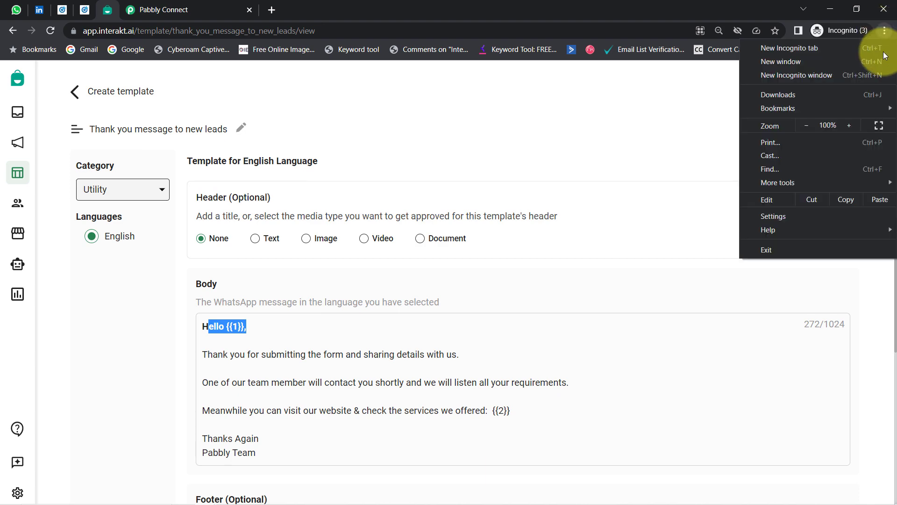
pyautogui.click(852, 126)
pyautogui.click(535, 166)
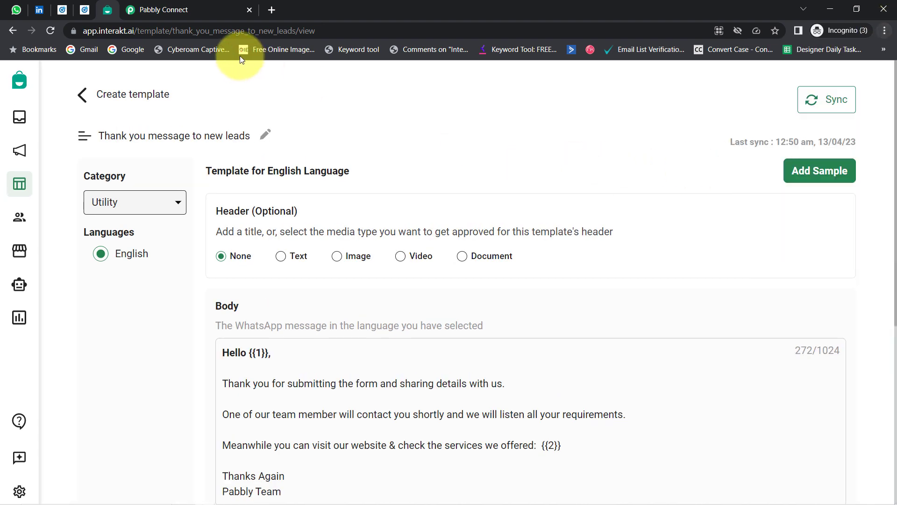
# - Read the required format for the Body Variable Values in Pabbly Connect and compare it with the Interakt template's body
pyautogui.click(159, 9)
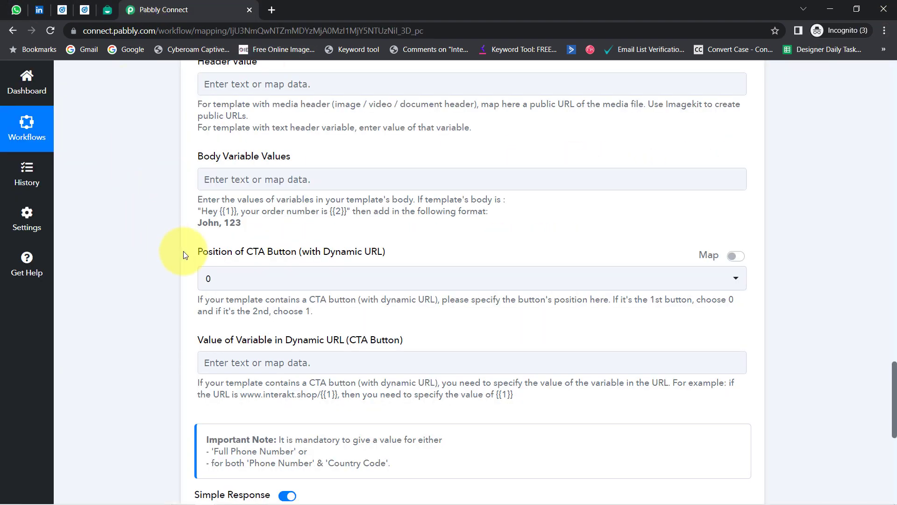
pyautogui.moveTo(198, 222); pyautogui.dragTo(241, 225)
pyautogui.moveTo(212, 200); pyautogui.dragTo(256, 232)
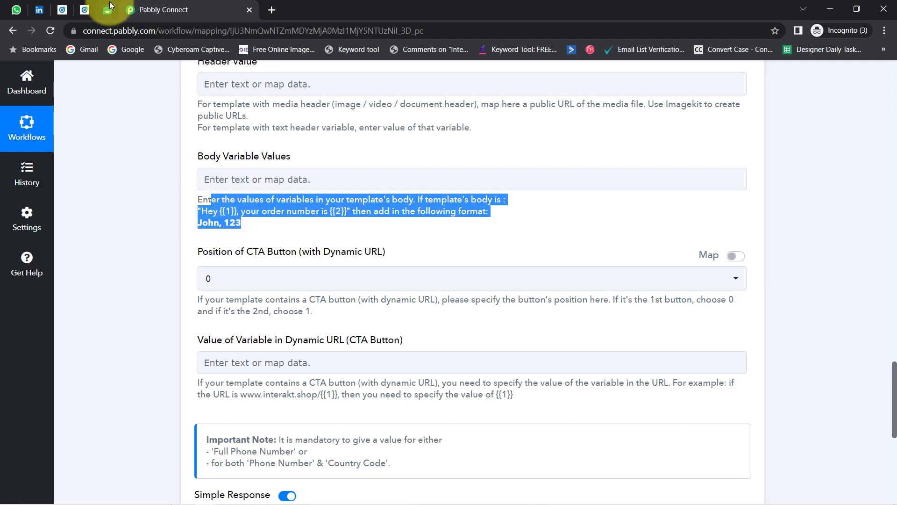
pyautogui.click(107, 10)
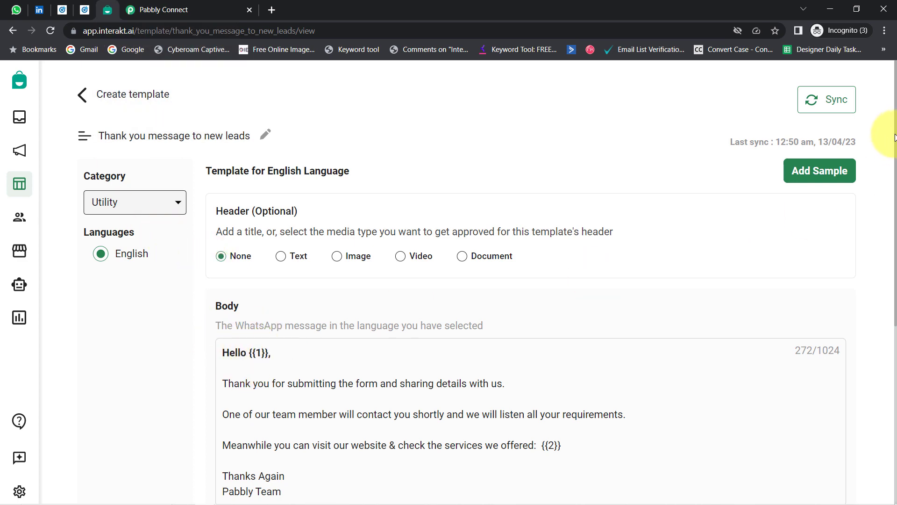
pyautogui.moveTo(895, 147); pyautogui.dragTo(895, 216)
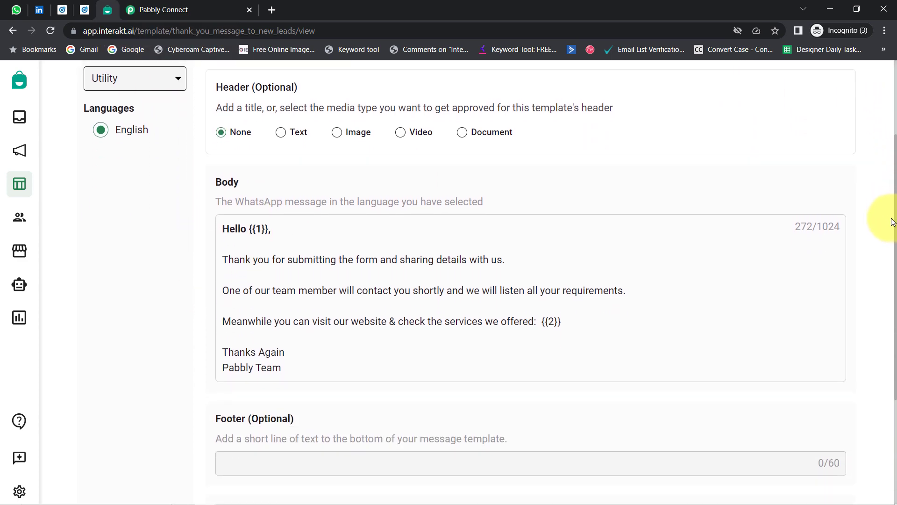
# - In Pabbly Connect, map the First Name answer from the LinkedIn lead response as the first of the Body Variable Values
pyautogui.click(139, 4)
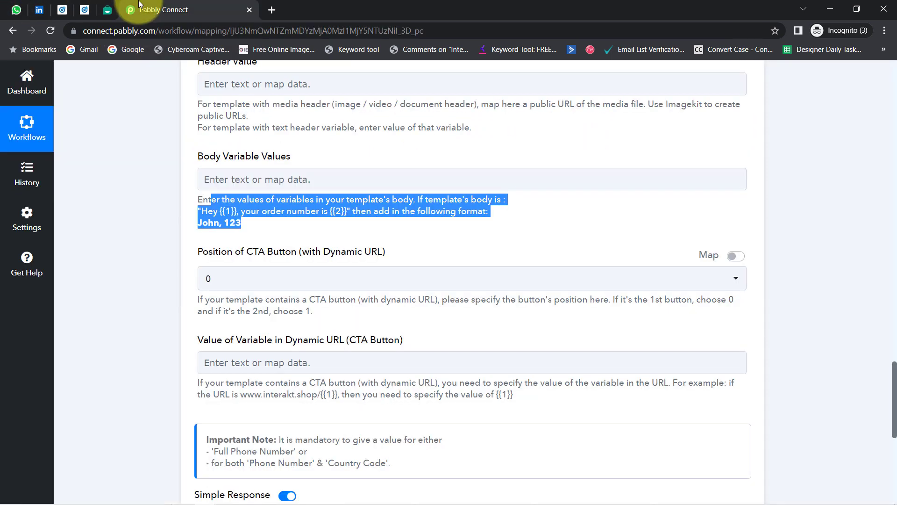
pyautogui.click(227, 180)
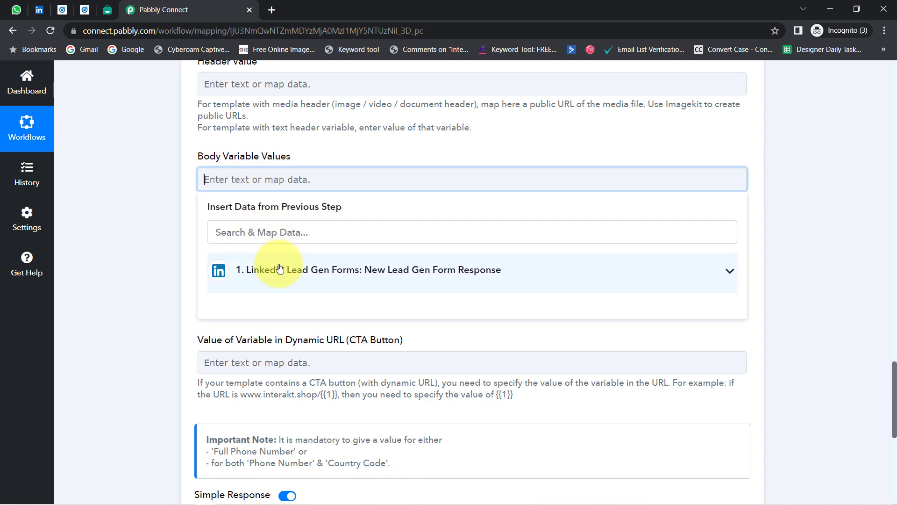
pyautogui.click(260, 269)
pyautogui.click(228, 230)
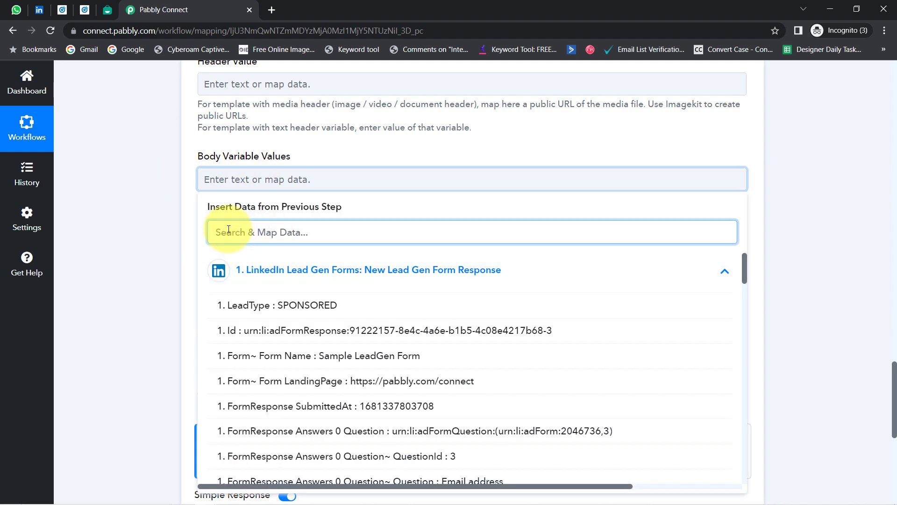
pyautogui.write('pabbly')
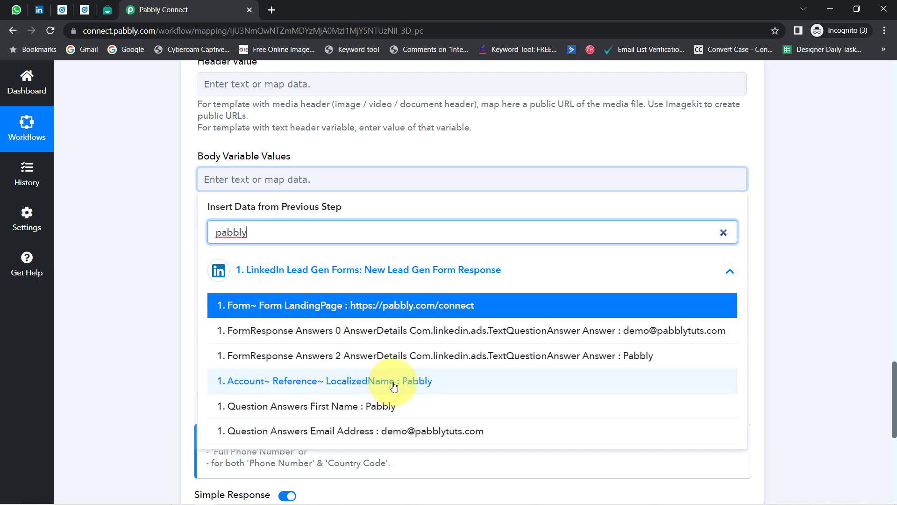
pyautogui.click(369, 409)
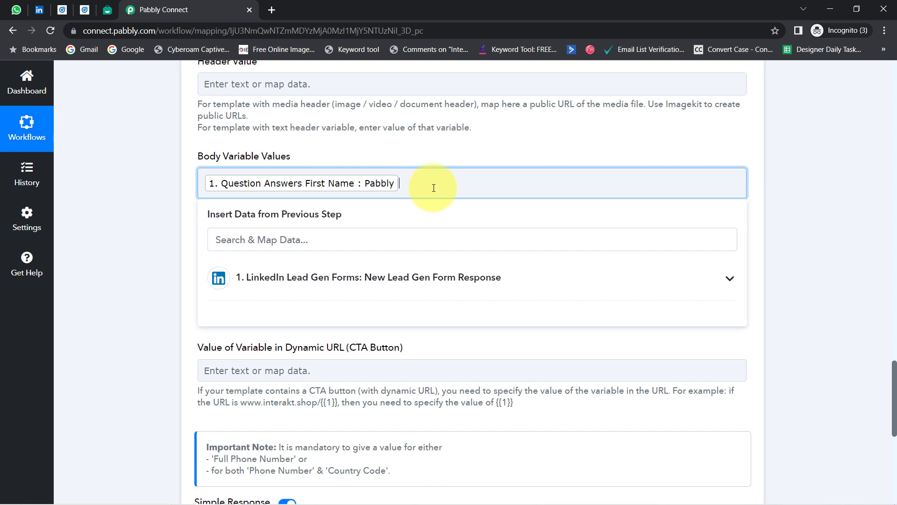
# - Check variable {{2}} in the Interakt template, append ",pabbly.com" to the Body Variable Values in Pabbly Connect, and compare with the template again
pyautogui.click(109, 9)
pyautogui.moveTo(570, 320); pyautogui.dragTo(514, 321)
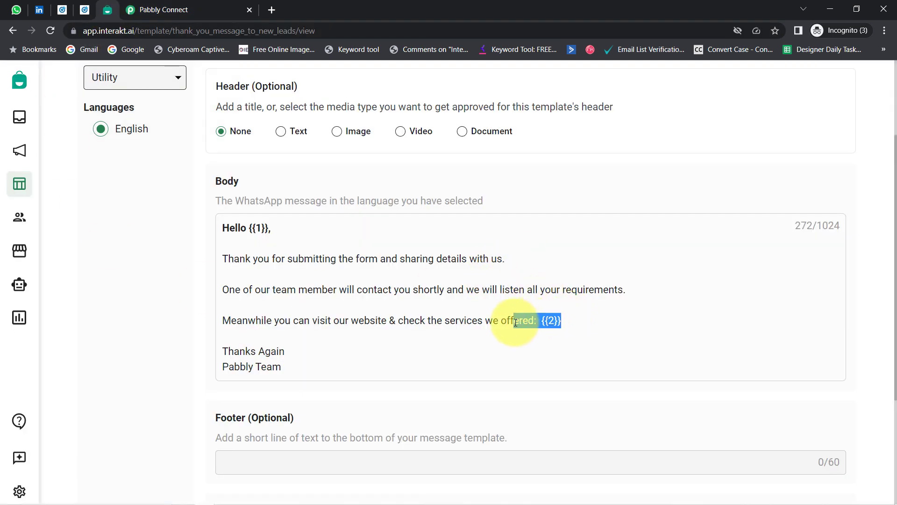
pyautogui.click(172, 6)
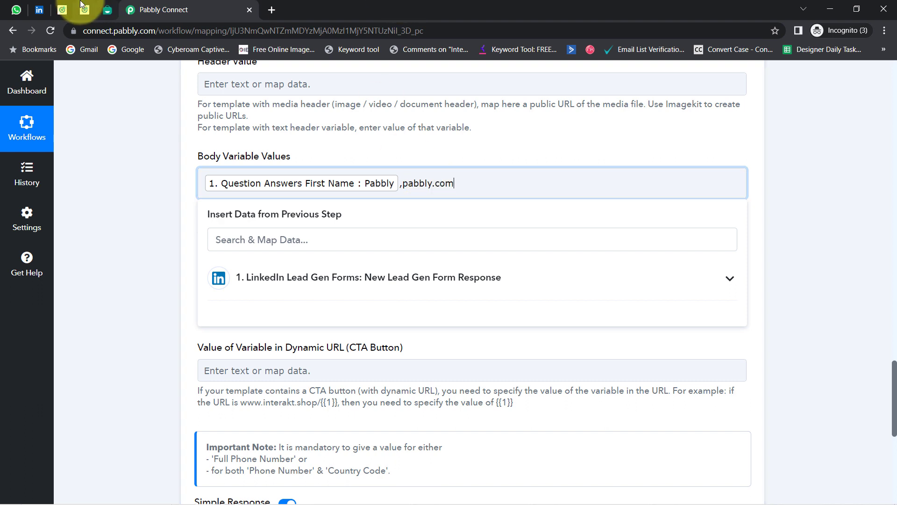
pyautogui.click(107, 10)
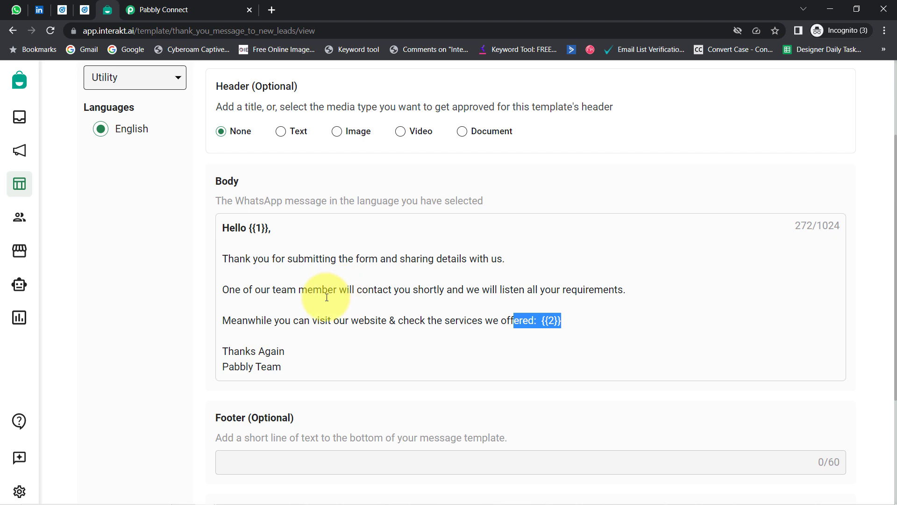
# - Return to Pabbly Connect and review the Position of CTA Button and Value of Variable in Dynamic URL fields below the Body Variable Values
pyautogui.click(174, 4)
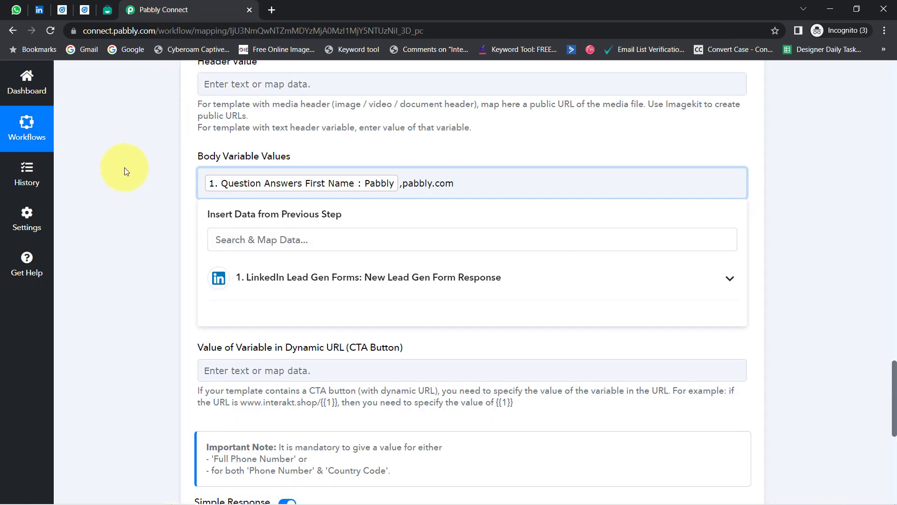
pyautogui.click(127, 214)
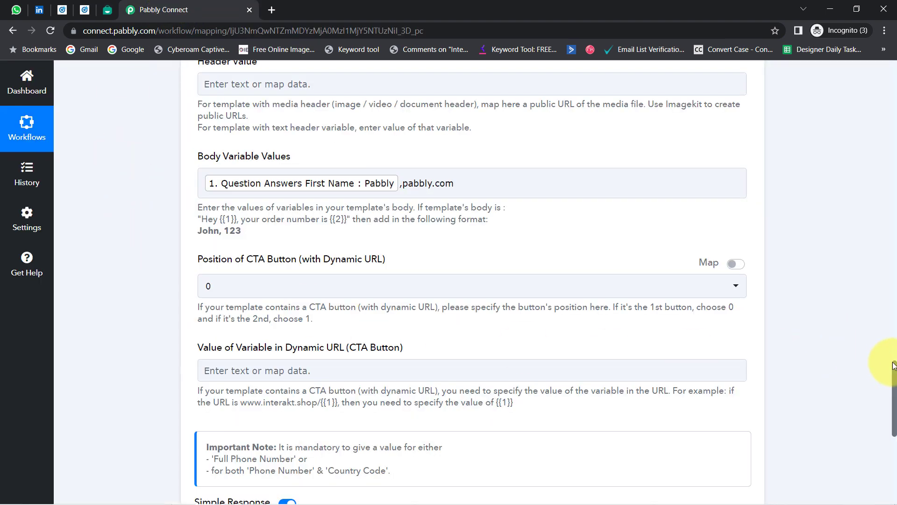
pyautogui.scroll(-3, 895, 372)
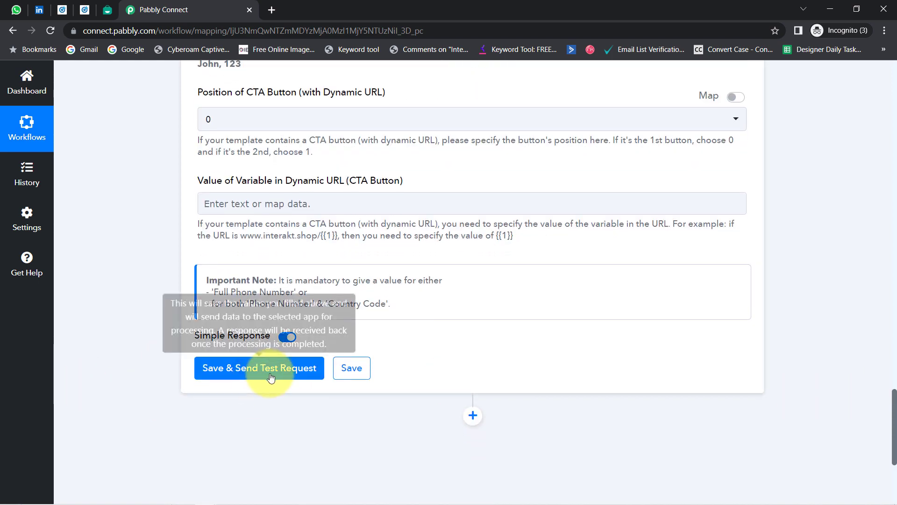
pyautogui.moveTo(895, 414)
pyautogui.mouseDown()
pyautogui.moveTo(893, 343)
pyautogui.moveTo(894, 406)
pyautogui.mouseUp()
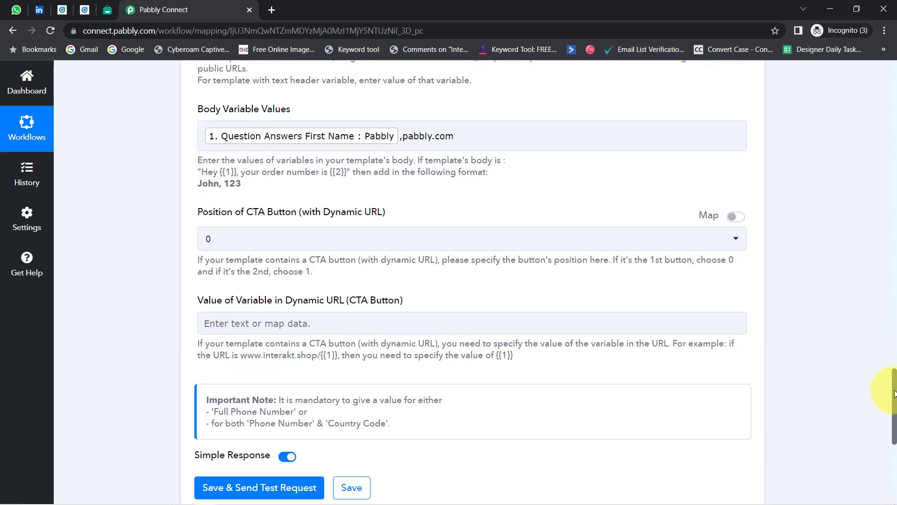
pyautogui.moveTo(329, 215); pyautogui.dragTo(402, 213)
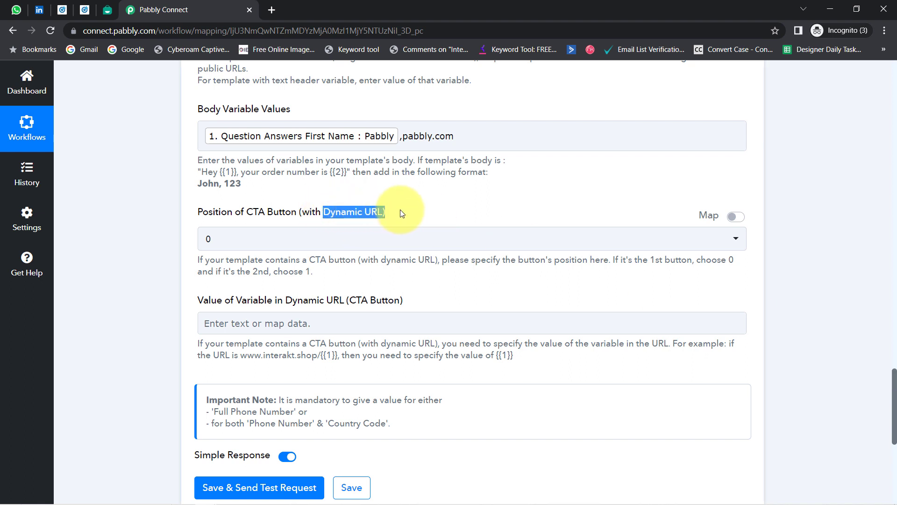
pyautogui.moveTo(356, 300); pyautogui.dragTo(408, 304)
# - Remove the mapped LinkedIn answer from the Full Phone Number field of the Interakt action
pyautogui.moveTo(894, 425); pyautogui.dragTo(882, 360)
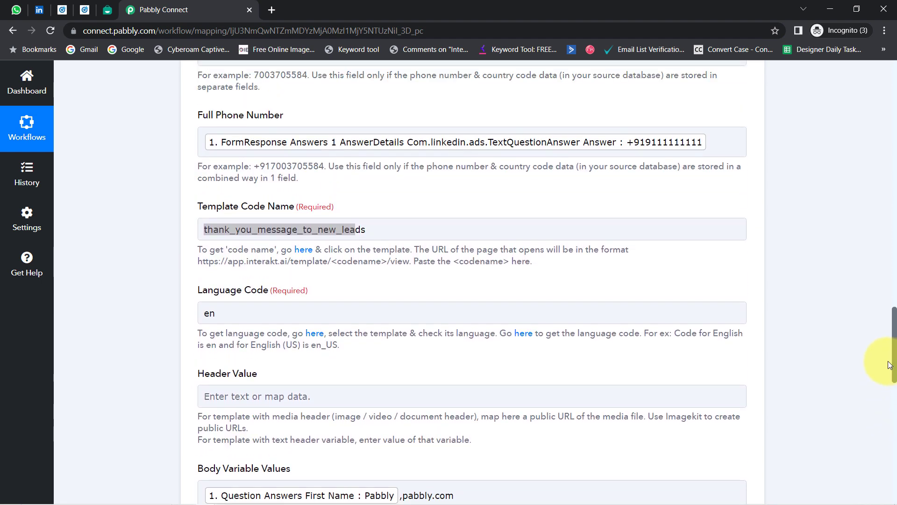
pyautogui.click(707, 144)
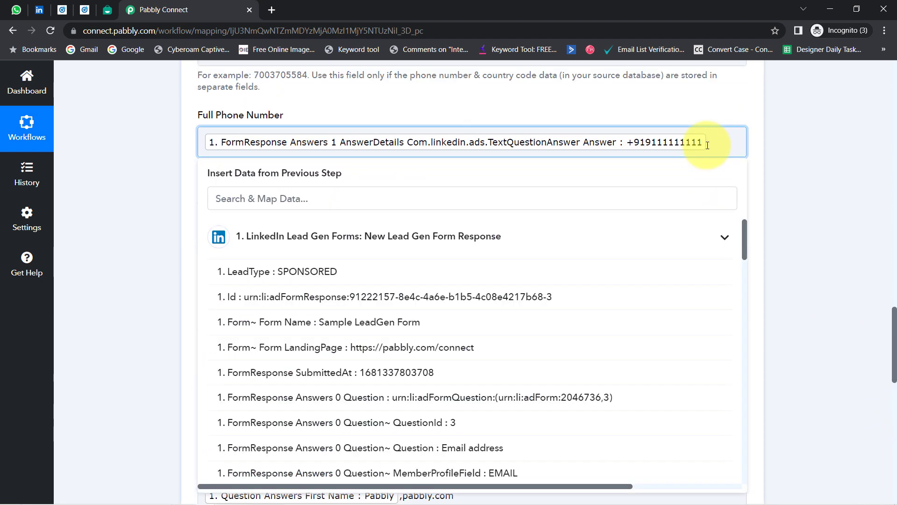
pyautogui.press('BackSpace')
# - Switch to WhatsApp Web and delete the Pabbly Team - Interakt chat
pyautogui.click(15, 10)
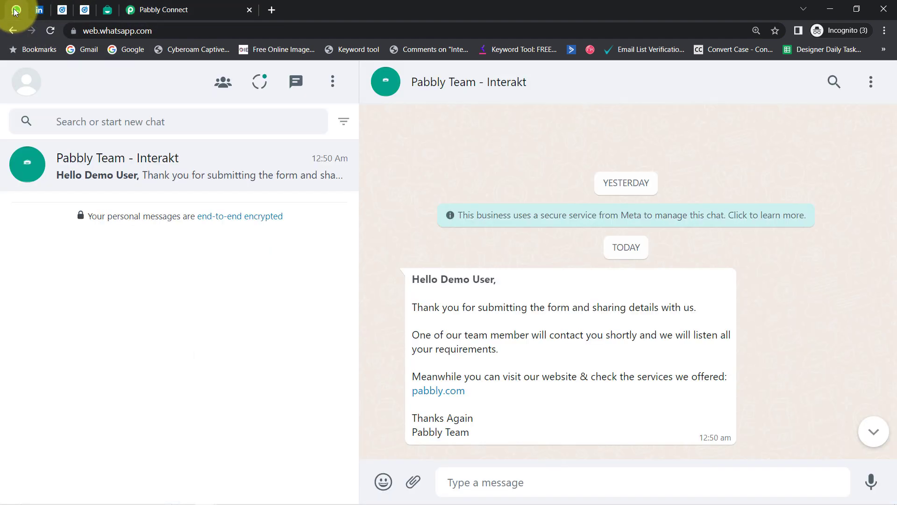
pyautogui.click(871, 83)
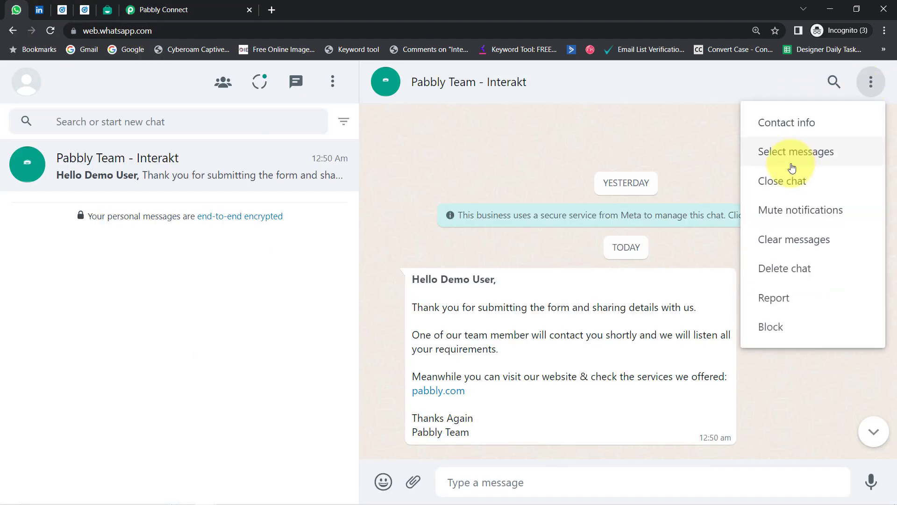
pyautogui.click(768, 267)
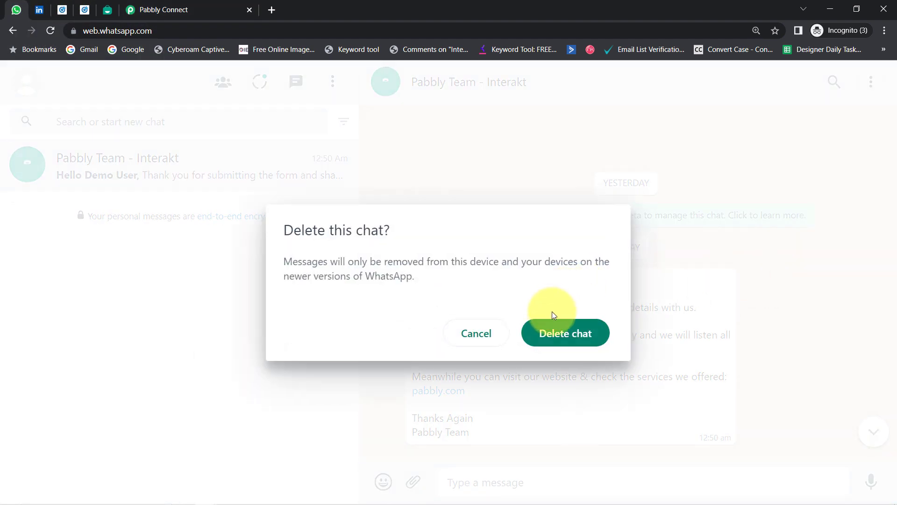
pyautogui.click(553, 330)
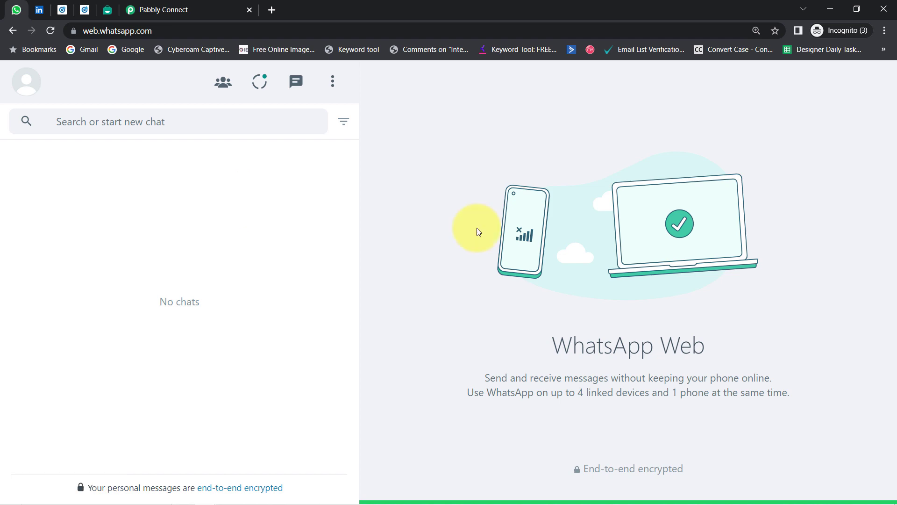
# - In Pabbly Connect, enter the recipient's full phone number, then save the Interakt action and send a test request
pyautogui.click(196, 10)
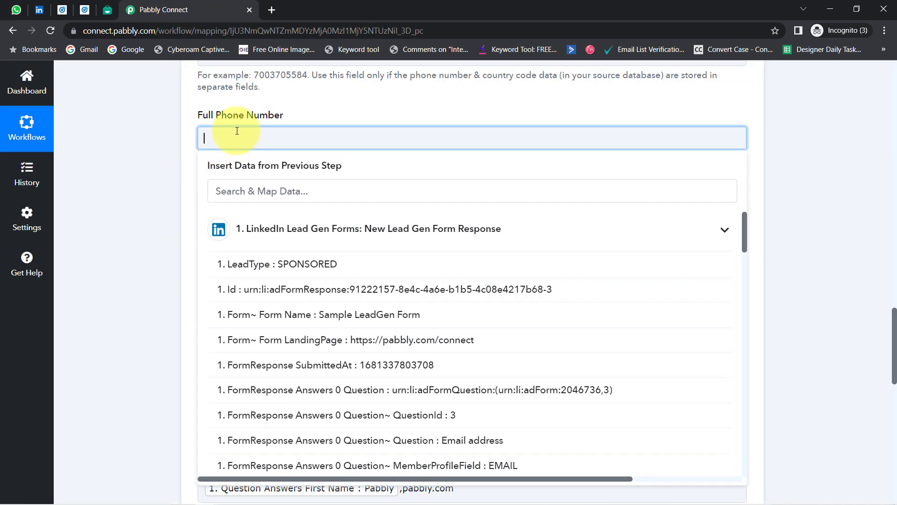
pyautogui.scroll(-10, 219, 410)
pyautogui.click(219, 409)
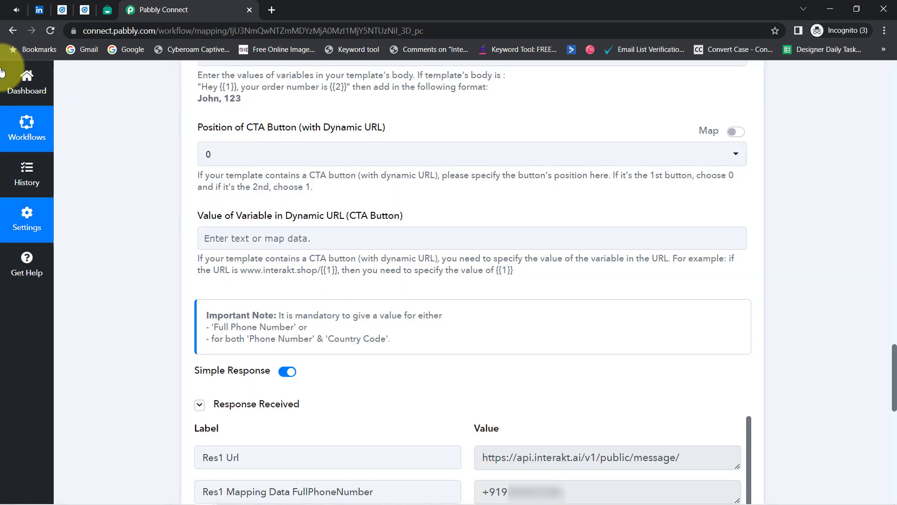
# - In WhatsApp Web, open the new Pabbly Team - Interakt message and check its greeting, body text, link and sign-off
pyautogui.click(19, 7)
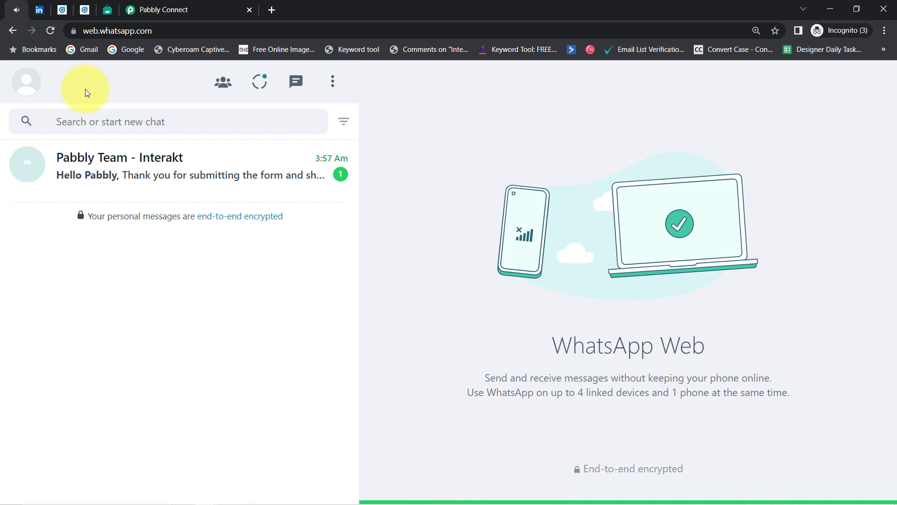
pyautogui.click(146, 172)
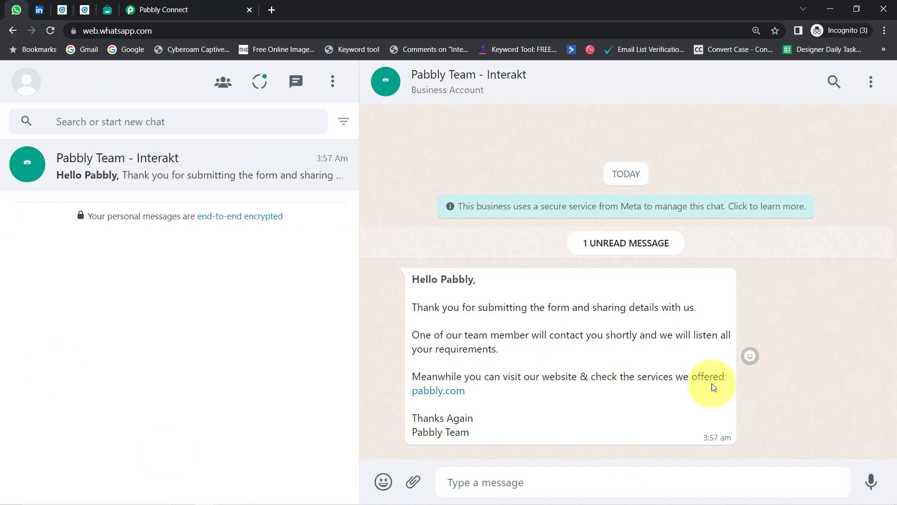
pyautogui.moveTo(417, 278); pyautogui.dragTo(497, 276)
pyautogui.moveTo(441, 307); pyautogui.dragTo(690, 307)
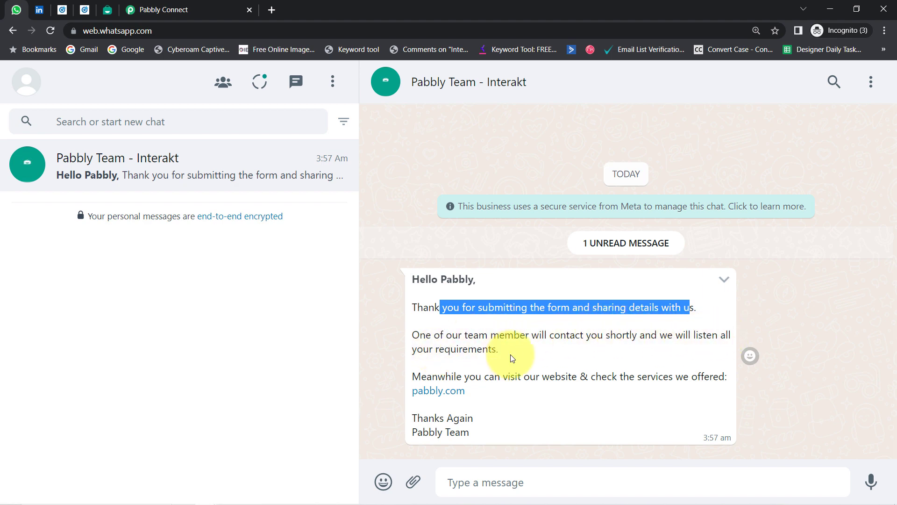
pyautogui.moveTo(482, 376); pyautogui.dragTo(725, 377)
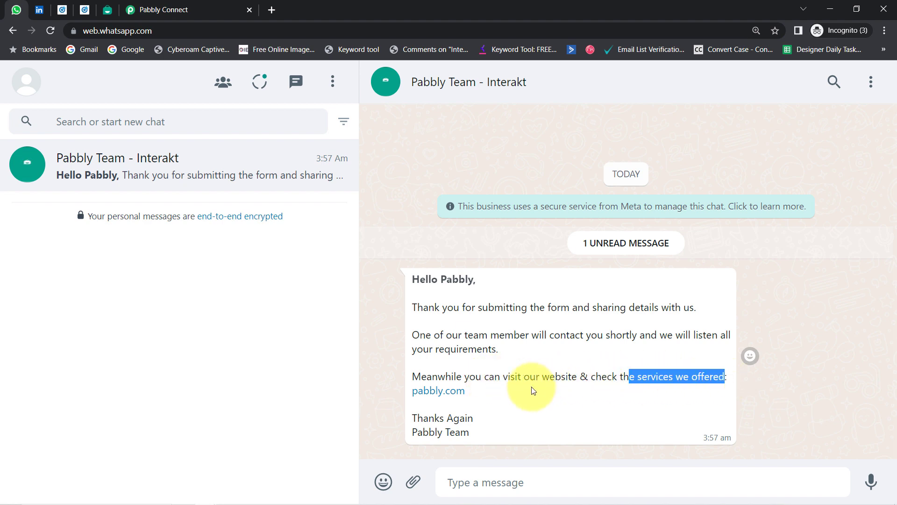
pyautogui.moveTo(465, 418)
pyautogui.mouseDown()
pyautogui.moveTo(428, 418)
pyautogui.moveTo(470, 429)
pyautogui.mouseUp()
pyautogui.doubleClick(457, 280)
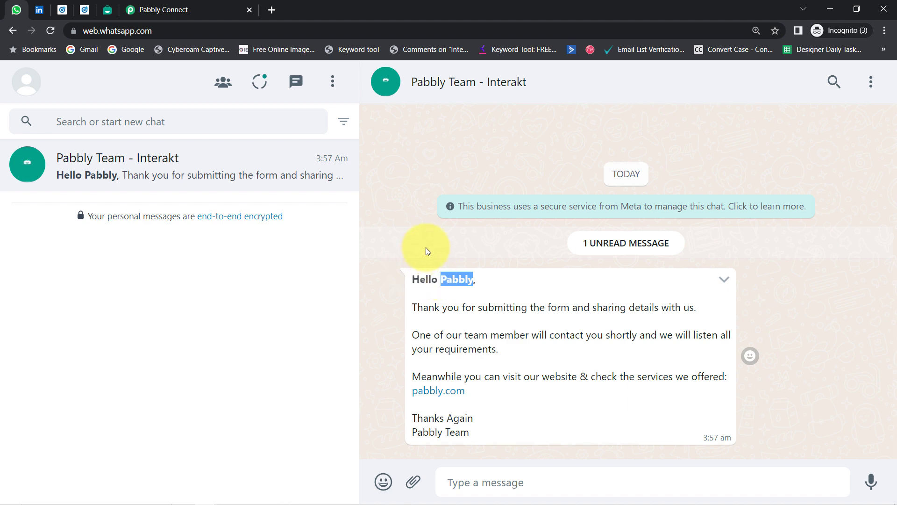
# - Open the Get Quote lead form on the LinkedIn ad, then reread the thank-you message in WhatsApp Web
pyautogui.click(40, 7)
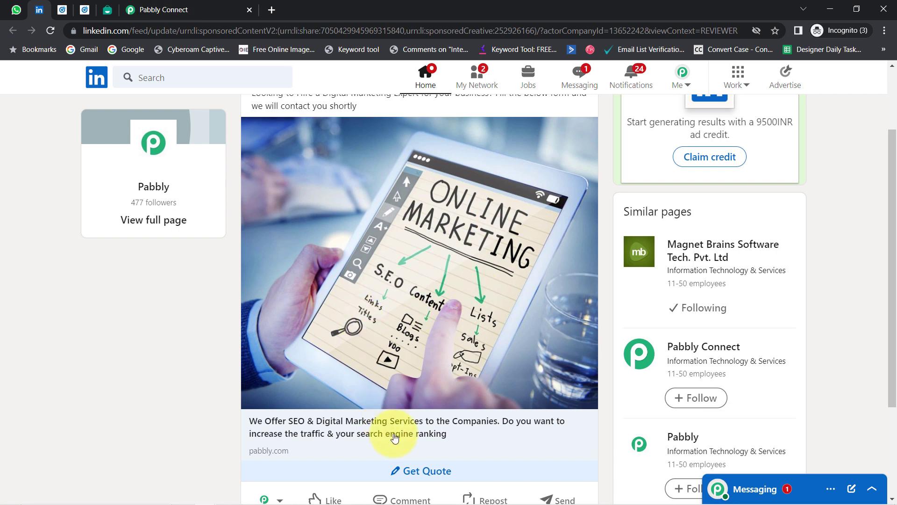
pyautogui.click(420, 472)
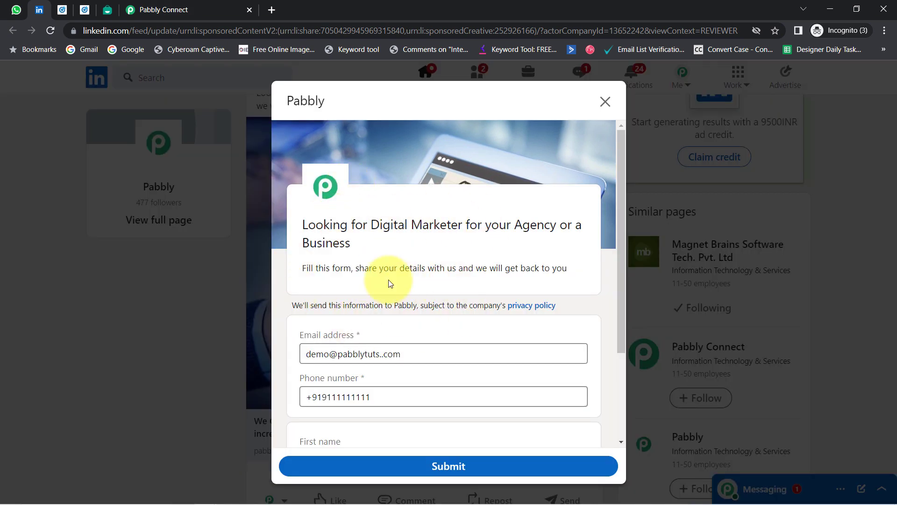
pyautogui.click(16, 9)
pyautogui.click(460, 306)
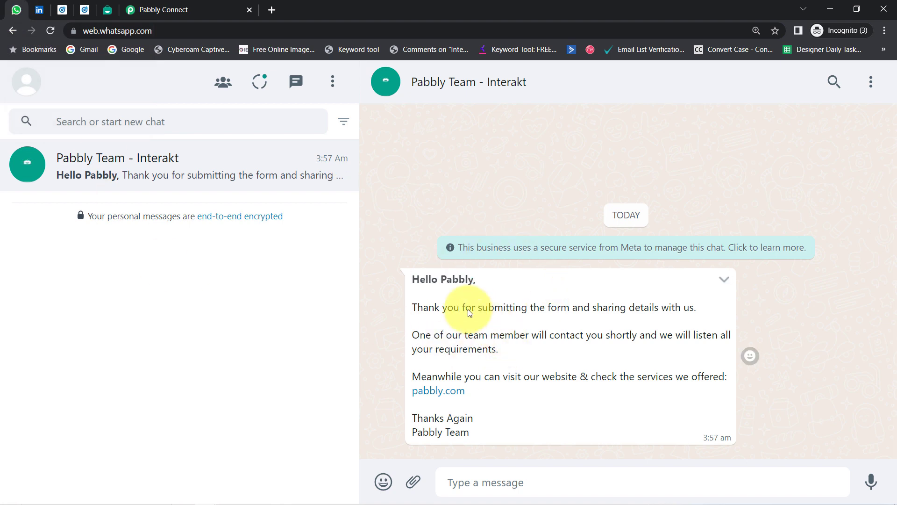
pyautogui.moveTo(431, 279); pyautogui.dragTo(476, 422)
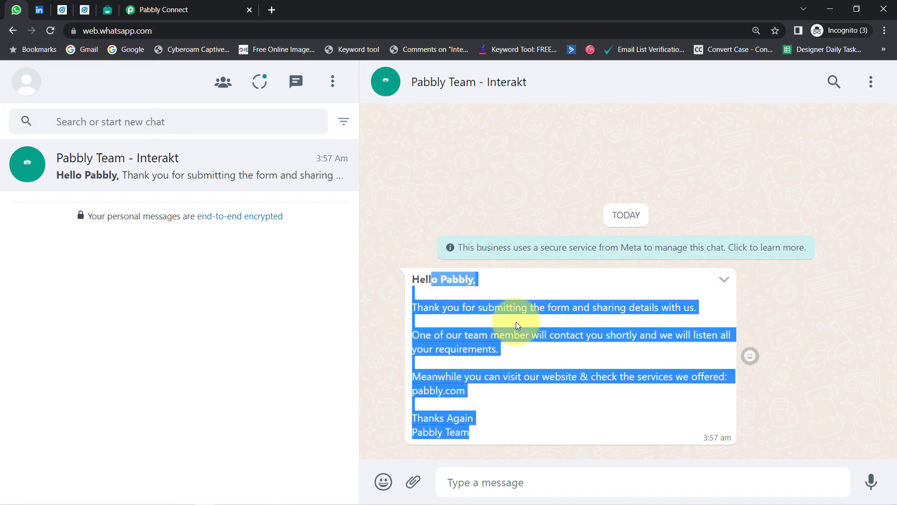
pyautogui.click(502, 318)
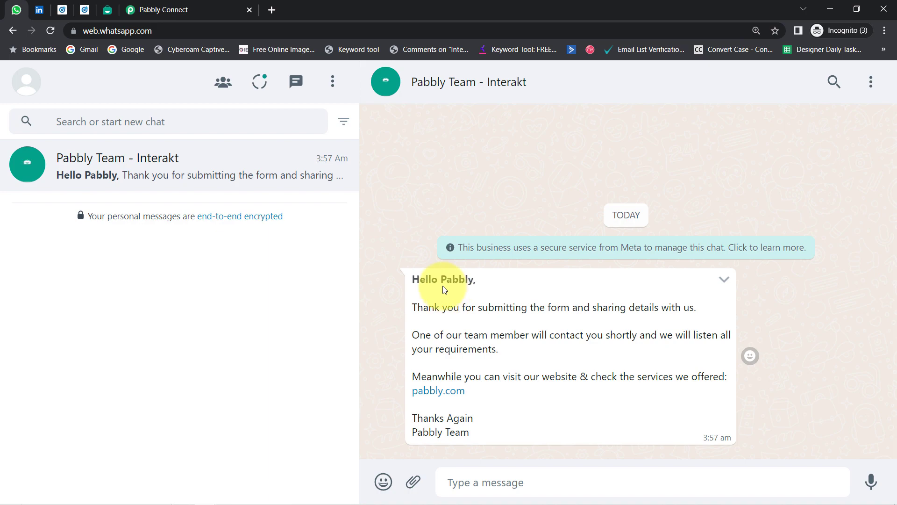
# - In Pabbly Connect, collapse the LinkedIn Lead Gen Forms trigger and the Interakt action to show the workflow overview
pyautogui.click(135, 9)
pyautogui.moveTo(892, 356); pyautogui.dragTo(895, 4)
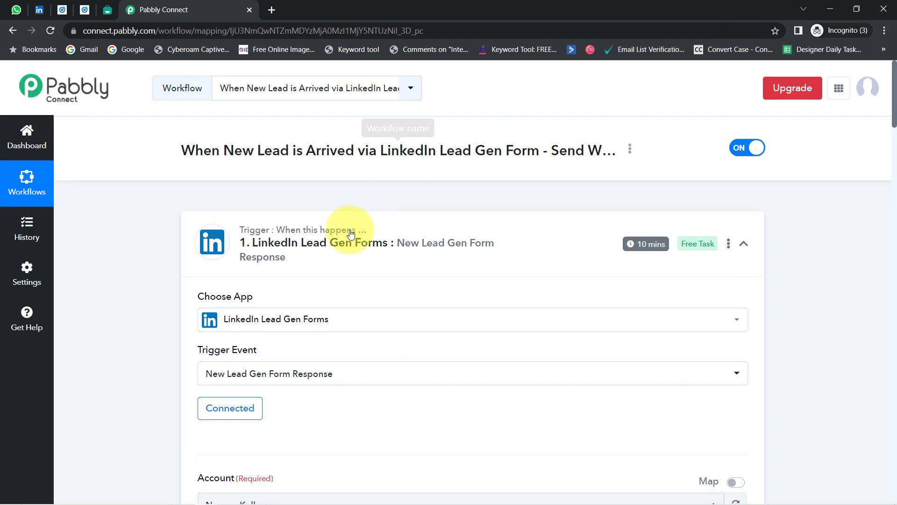
pyautogui.click(317, 246)
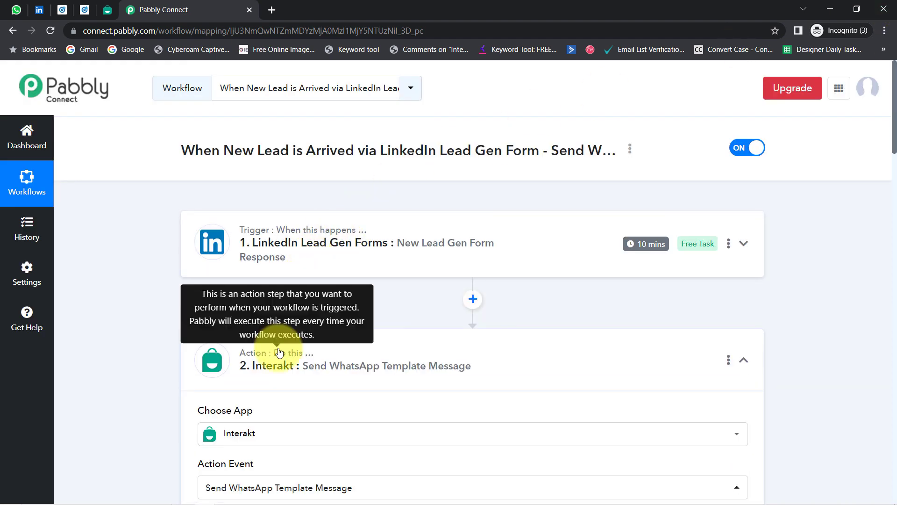
pyautogui.click(280, 337)
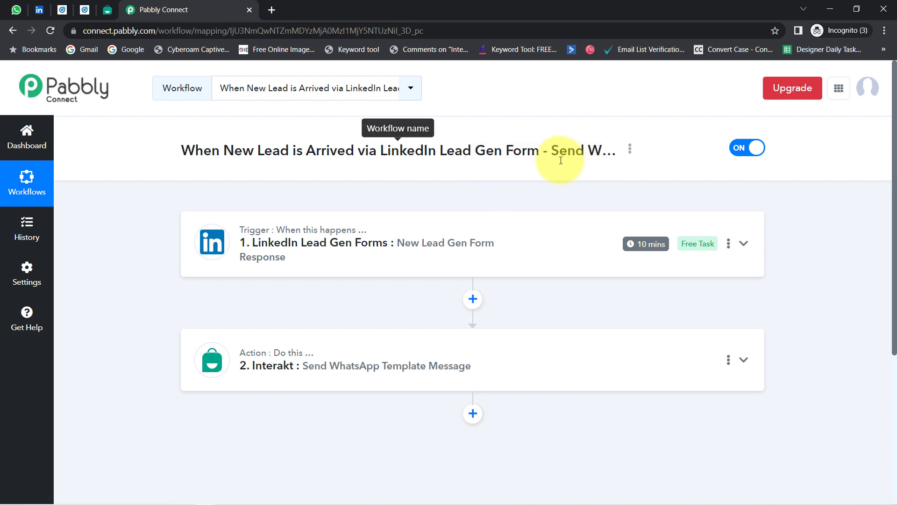
# - Check the trigger's polling interval, view the WhatsApp message once more and return to the Pabbly Connect workflow
pyautogui.moveTo(634, 243)
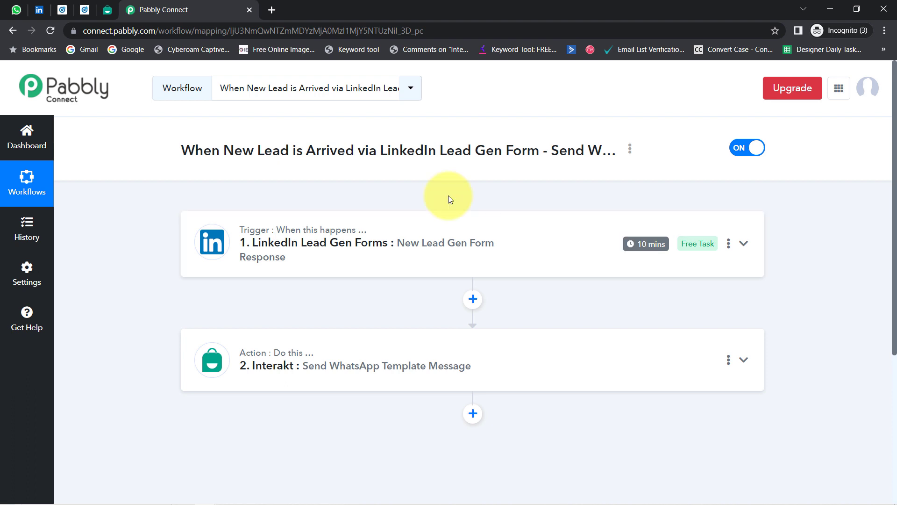
pyautogui.click(21, 9)
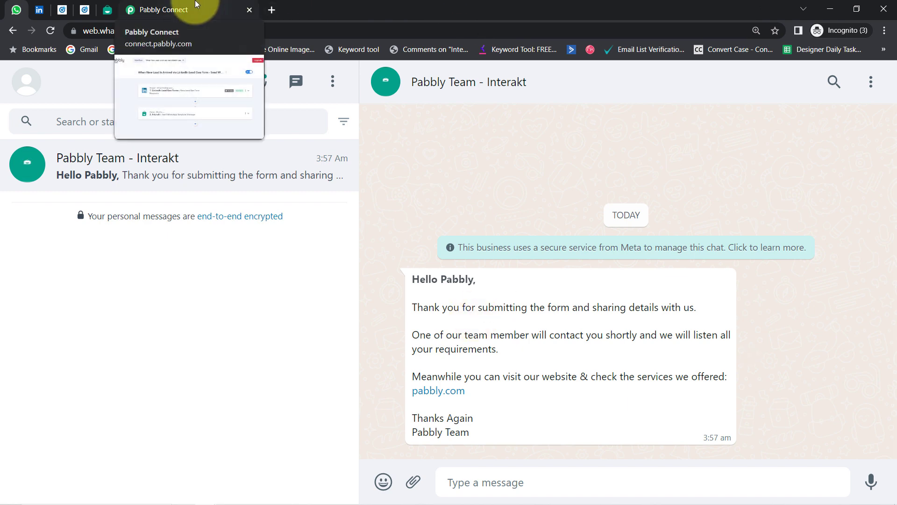
pyautogui.click(181, 8)
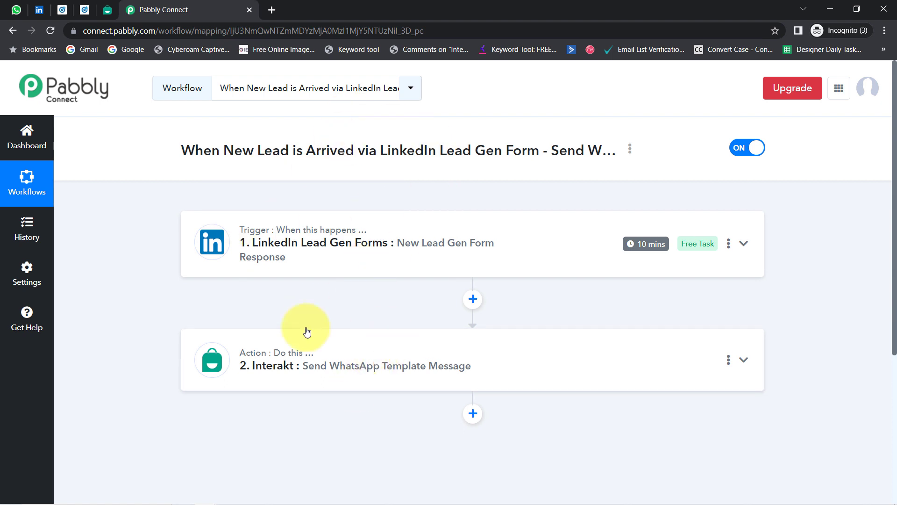
# - Open the workflow's sharing options, copy its share link and close the Share Workflow dialog
pyautogui.click(628, 149)
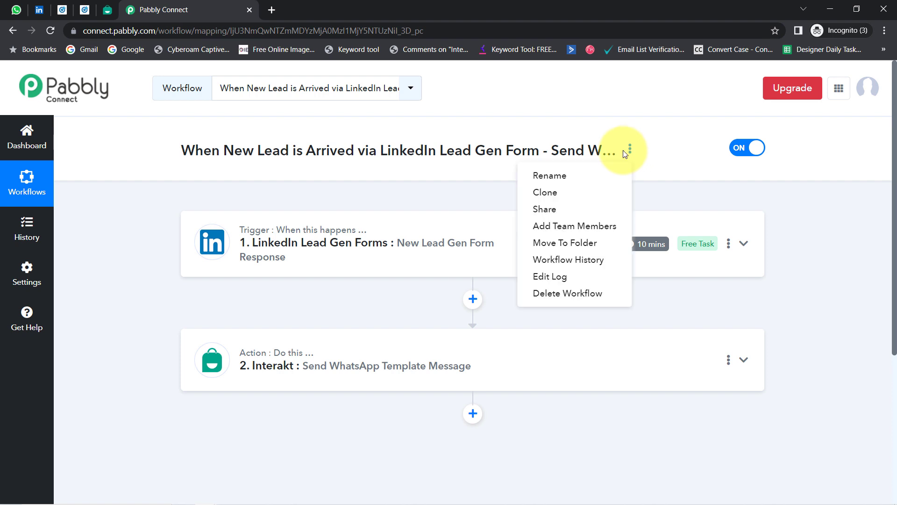
pyautogui.click(547, 209)
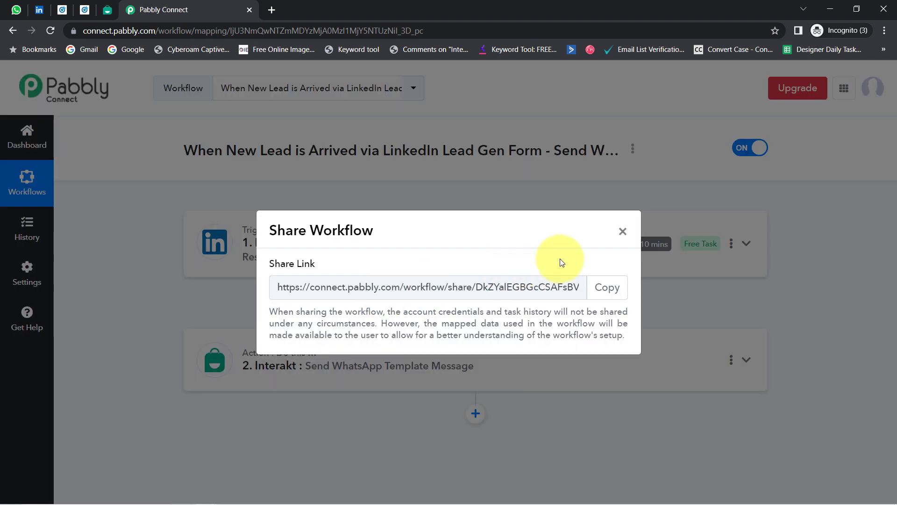
pyautogui.click(592, 286)
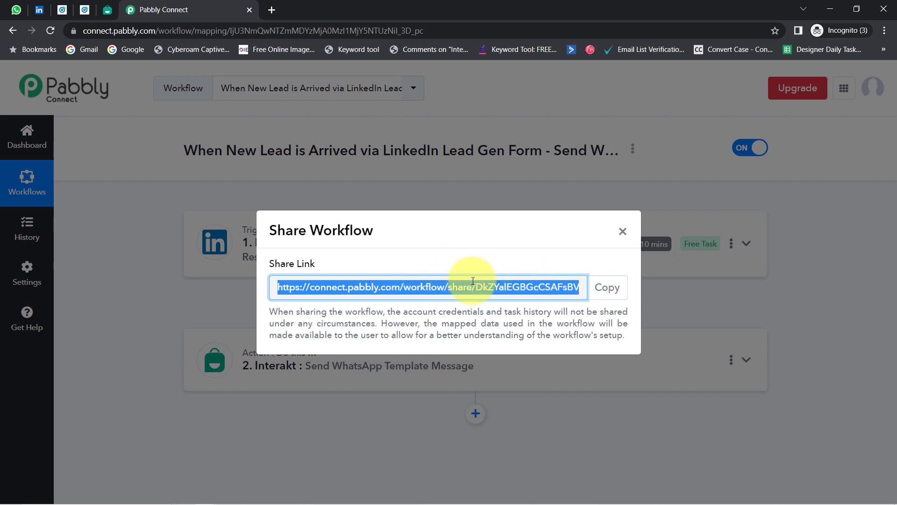
pyautogui.click(623, 232)
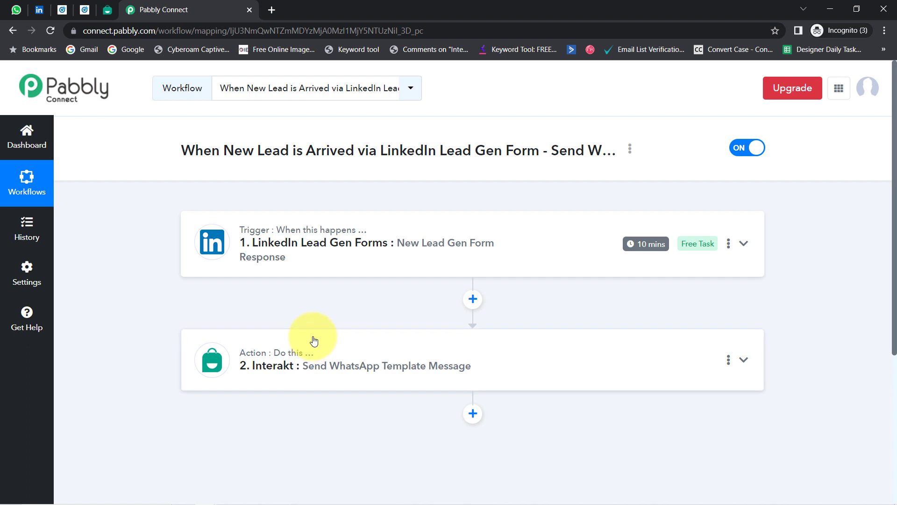